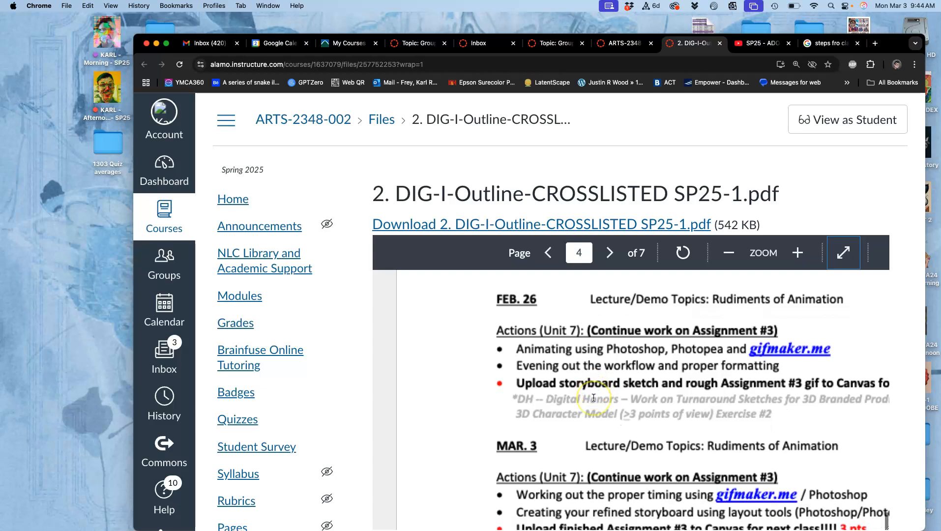
Review the MAR. 3 entry of the course outline PDF and bring up the Assignment #3 GIF playlist on YouTube
{"action": "scroll", "coordinate": [594, 398], "scroll_direction": "right", "scroll_amount": 3}
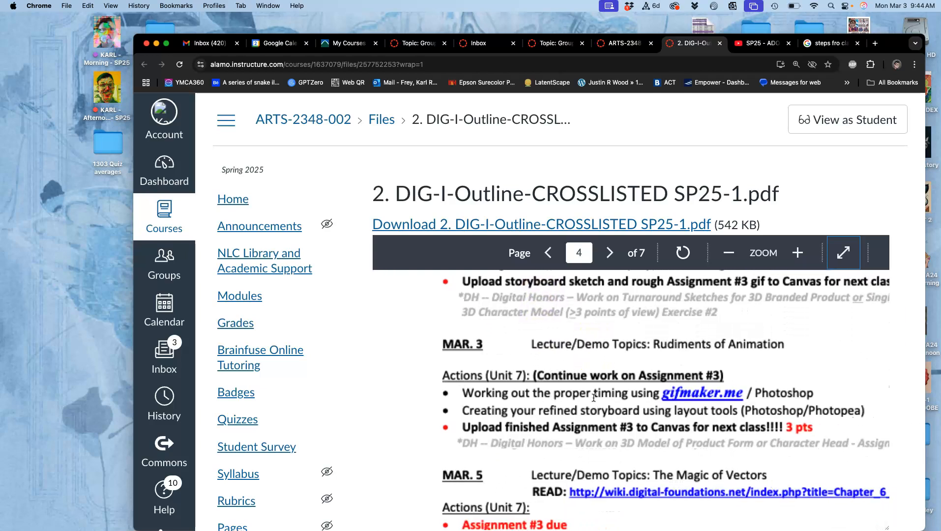
{"action": "scroll", "coordinate": [594, 397], "scroll_direction": "down", "scroll_amount": 2}
{"action": "scroll", "coordinate": [594, 397], "scroll_direction": "down", "scroll_amount": 1}
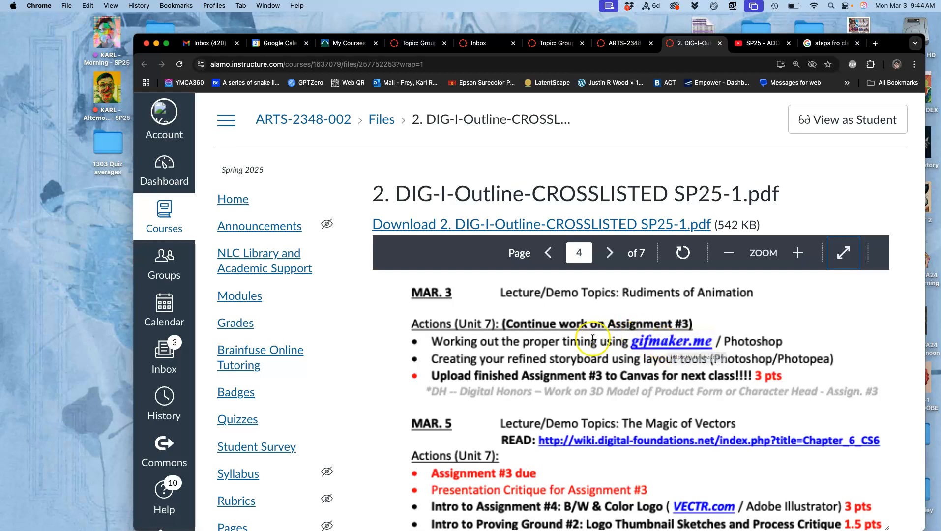
{"action": "scroll", "coordinate": [583, 340], "scroll_direction": "up", "scroll_amount": 1}
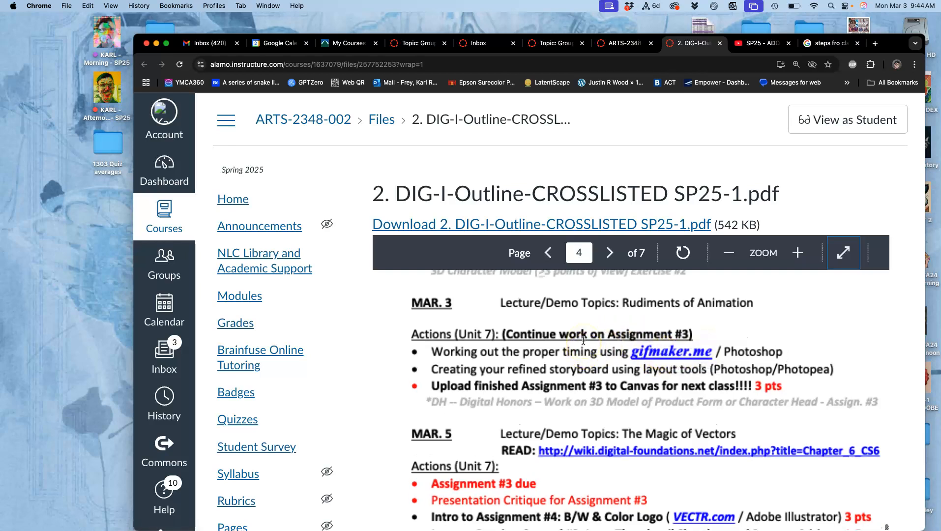
{"action": "left_click", "coordinate": [756, 43]}
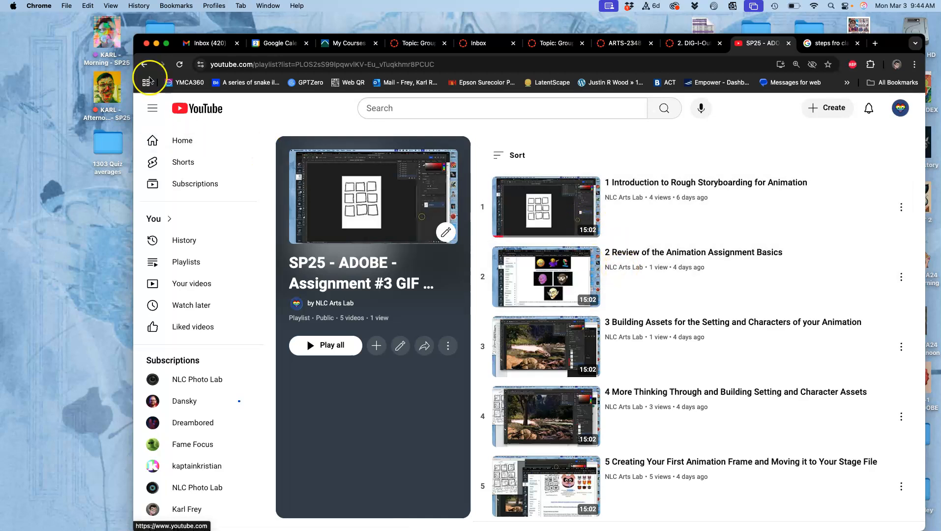
Open the storyboard sketch from the Assignment #3 folder inside the Morning SP25 folder, and shrink its window to a corner of the screen
{"action": "double_click", "coordinate": [108, 37]}
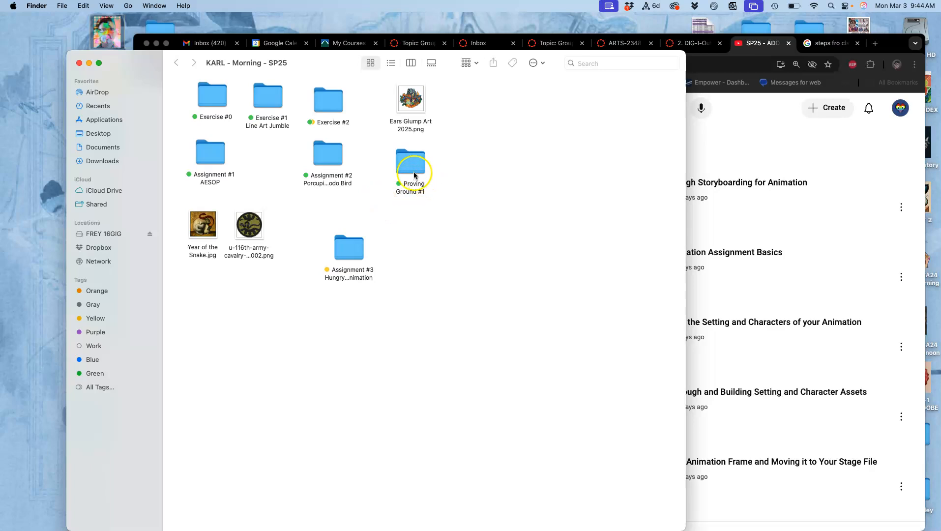
{"action": "left_click", "coordinate": [348, 253]}
{"action": "double_click", "coordinate": [348, 253]}
{"action": "double_click", "coordinate": [256, 102]}
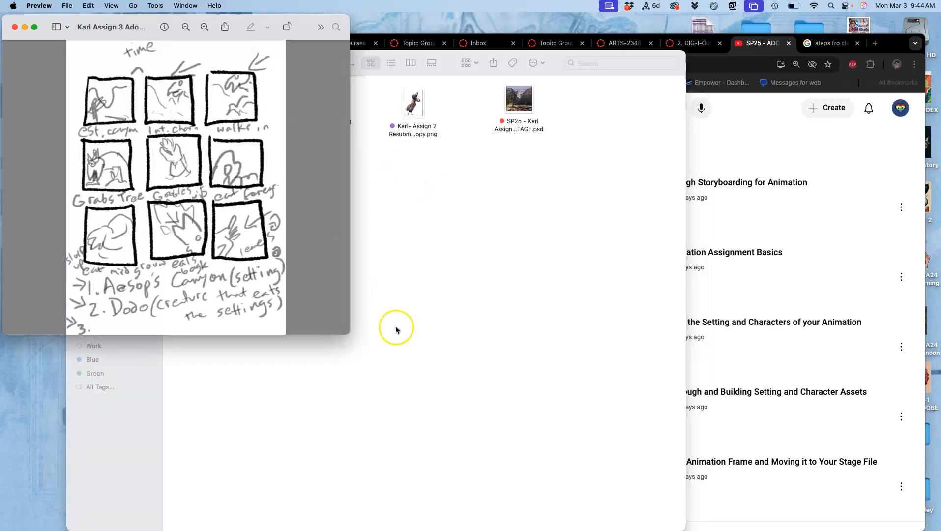
{"action": "left_click_drag", "start_coordinate": [349, 334], "coordinate": [244, 269]}
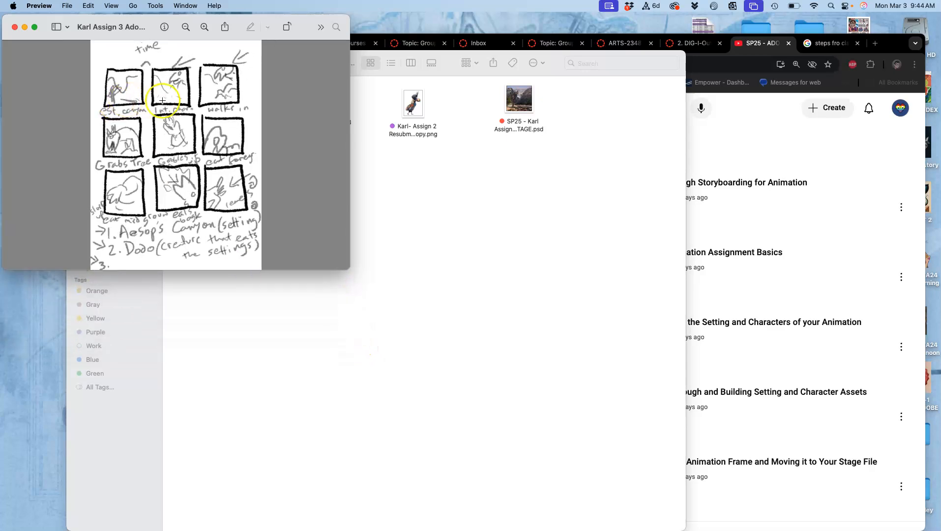
{"action": "left_click_drag", "start_coordinate": [239, 20], "coordinate": [154, 18]}
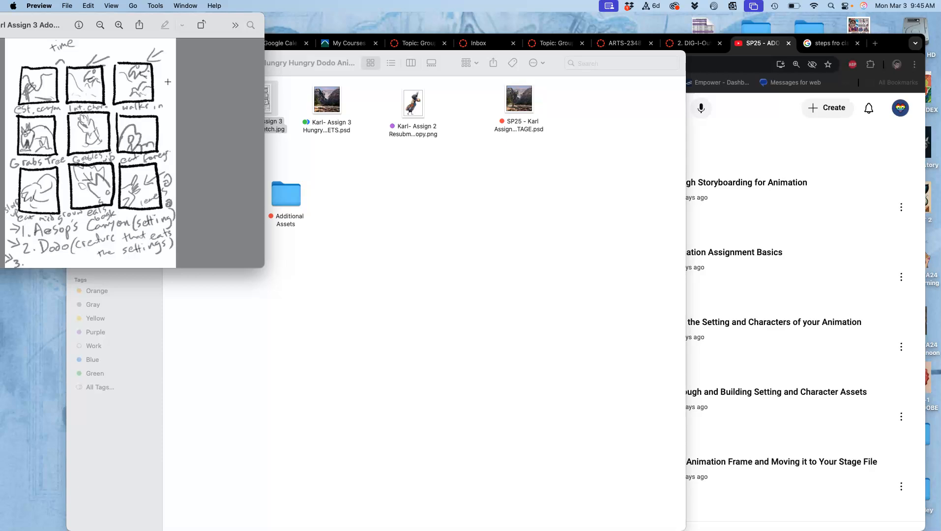
Look over the playlist's video list and the storyboard sketch, and return to the Assignment #3 folder in Finder
{"action": "left_click", "coordinate": [388, 216]}
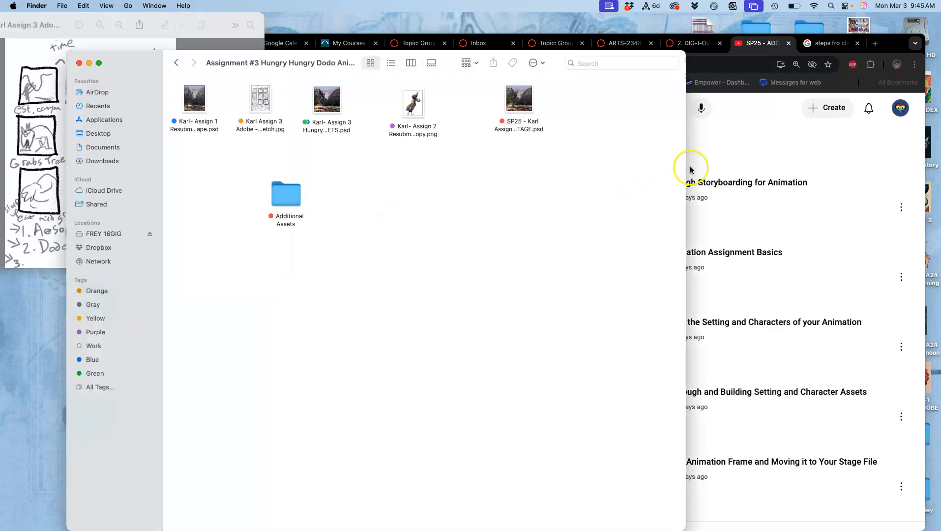
{"action": "left_click", "coordinate": [693, 166]}
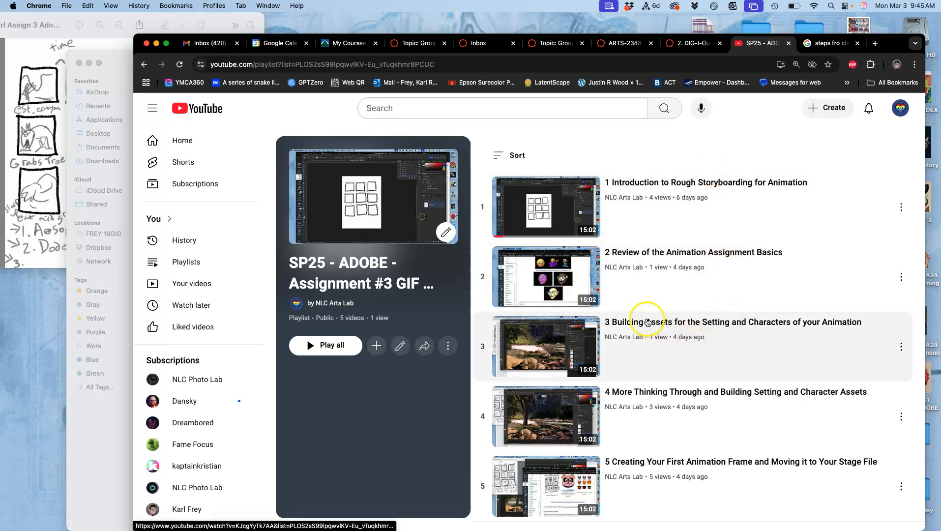
{"action": "left_click", "coordinate": [50, 200]}
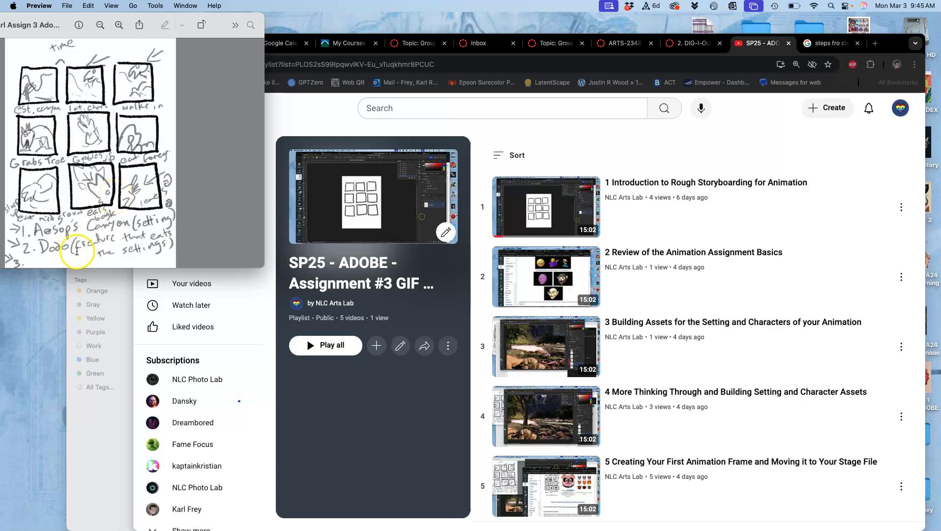
{"action": "left_click", "coordinate": [110, 277]}
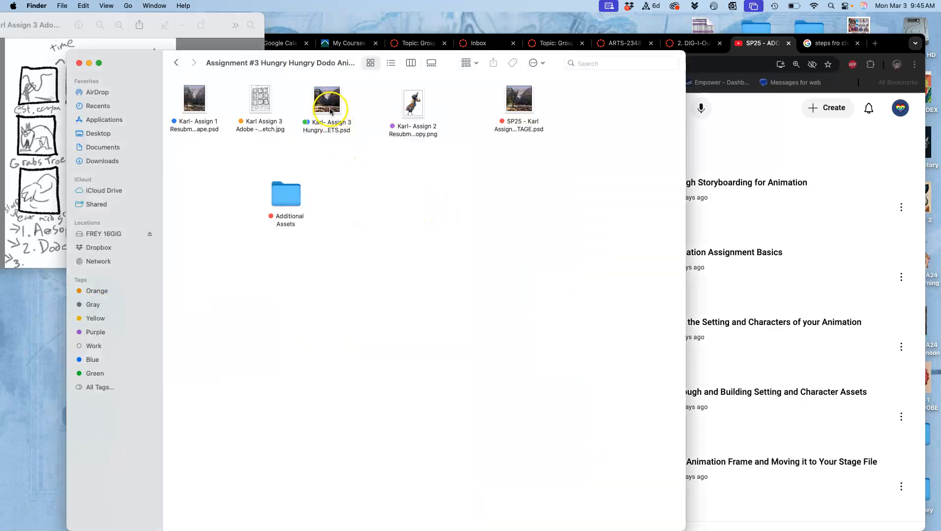
Place the Hungry Dodo ASSETS and STAGE PSD files side by side in the folder, and open both in Photoshop
{"action": "left_click_drag", "start_coordinate": [329, 110], "coordinate": [392, 188]}
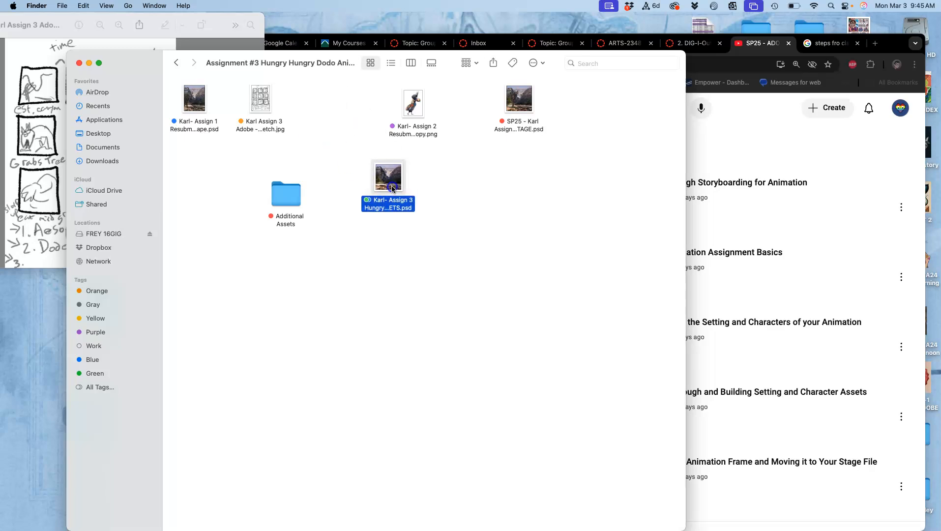
{"action": "left_click", "coordinate": [401, 209]}
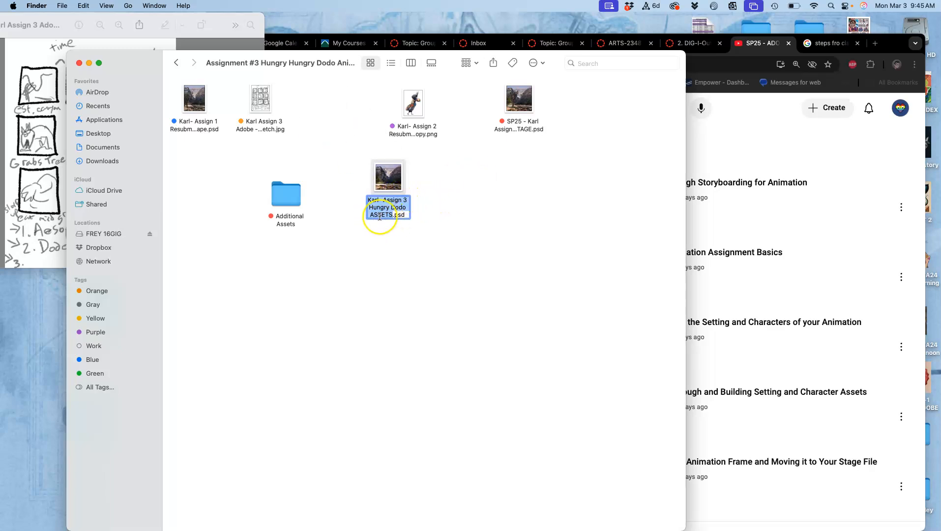
{"action": "left_click", "coordinate": [466, 184]}
{"action": "left_click_drag", "start_coordinate": [517, 101], "coordinate": [483, 177]}
{"action": "left_click", "coordinate": [441, 179]}
{"action": "left_click_drag", "start_coordinate": [348, 172], "coordinate": [501, 201]}
{"action": "right_click", "coordinate": [478, 182]}
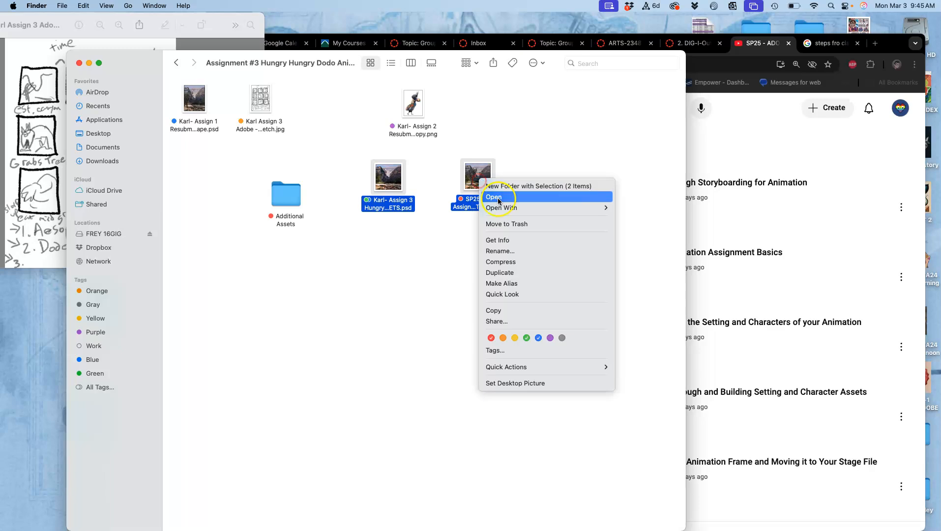
{"action": "mouse_move", "coordinate": [522, 207]}
{"action": "left_click", "coordinate": [636, 248]}
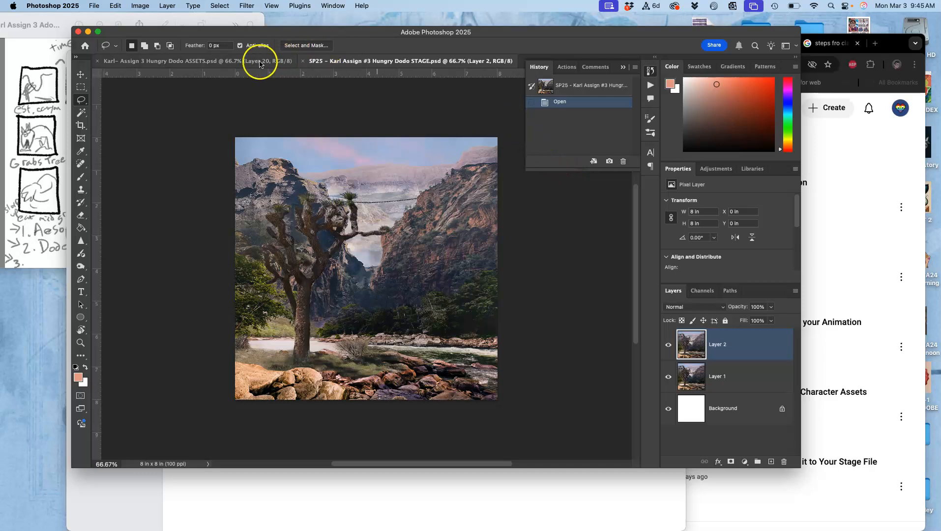
Compare the ASSETS and STAGE documents, and blink Layer 2 of the STAGE file on and off to preview the frame change
{"action": "left_click", "coordinate": [237, 63]}
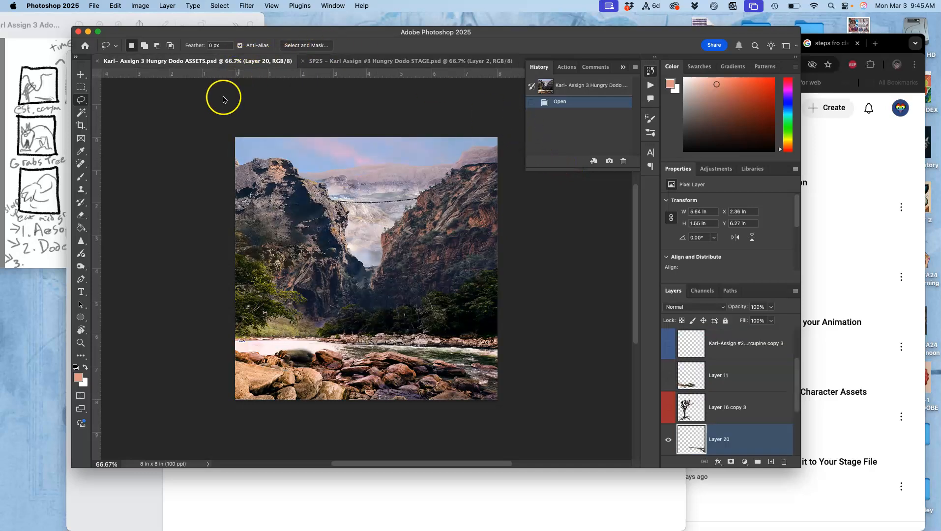
{"action": "left_click", "coordinate": [376, 64]}
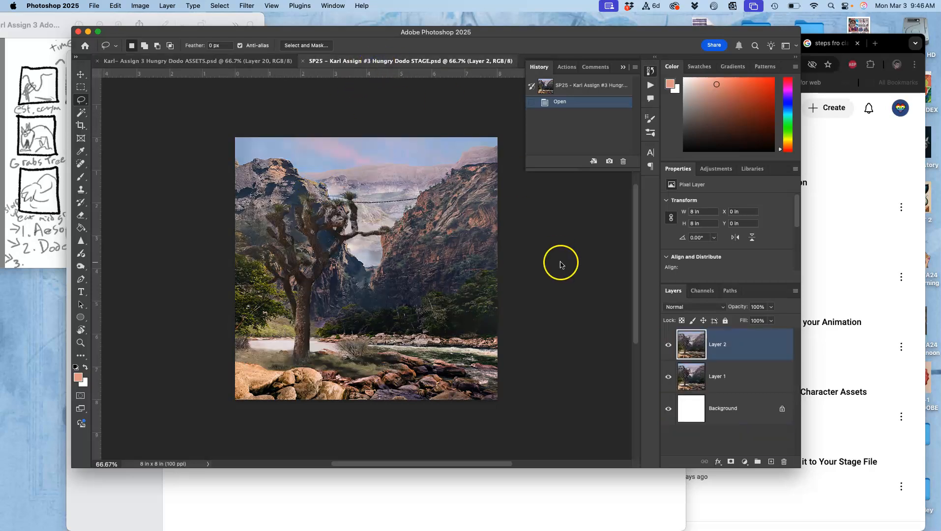
{"action": "left_click", "coordinate": [667, 345]}
{"action": "left_click", "coordinate": [668, 345]}
{"action": "left_click", "coordinate": [668, 346]}
{"action": "left_click", "coordinate": [667, 345]}
{"action": "left_click", "coordinate": [667, 346]}
{"action": "left_click", "coordinate": [667, 346]}
{"action": "left_click", "coordinate": [668, 346]}
{"action": "left_click", "coordinate": [667, 346]}
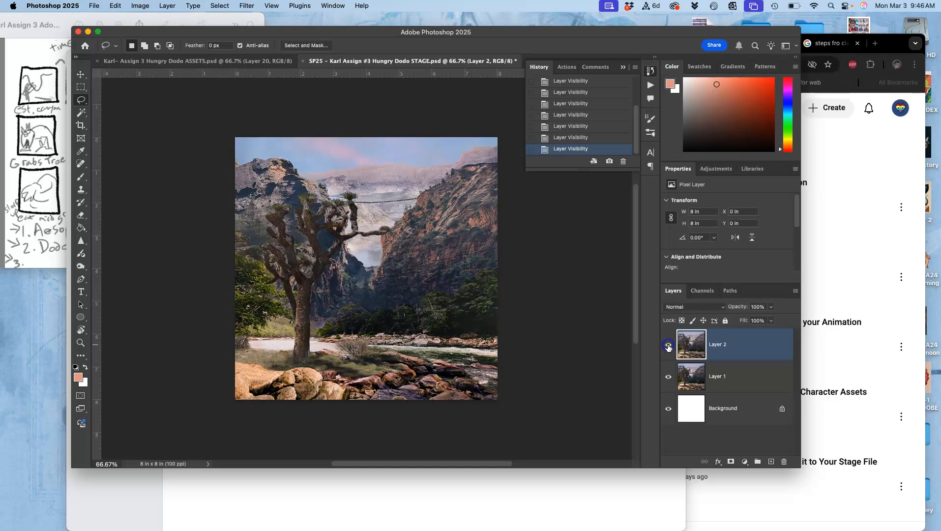
In the ASSETS document, make Layer 16 copy 3, Layer 11, Layer 19 and Layer 14 visible
{"action": "left_click", "coordinate": [235, 62]}
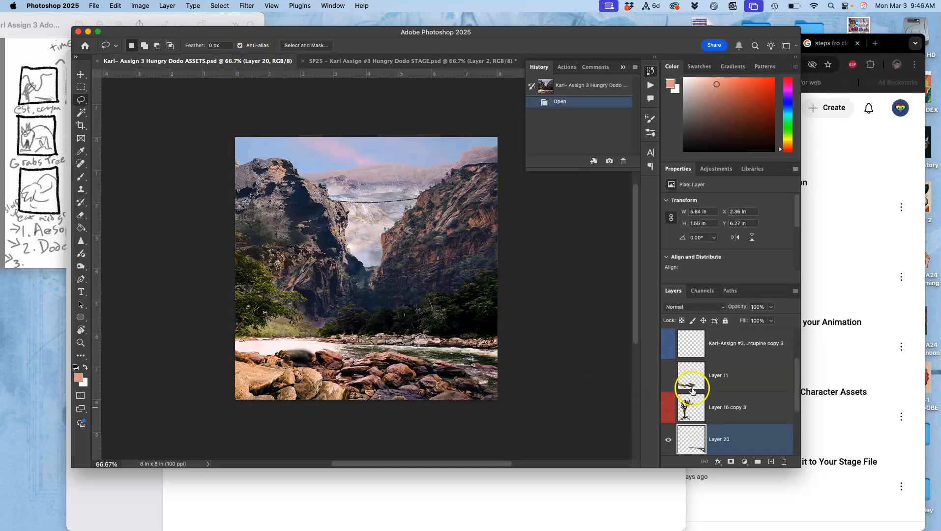
{"action": "left_click", "coordinate": [667, 409]}
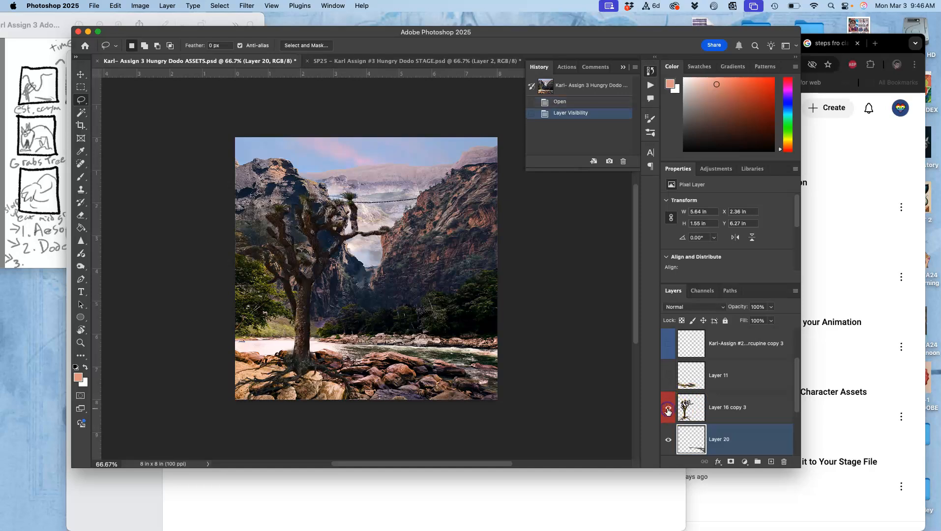
{"action": "left_click", "coordinate": [667, 376]}
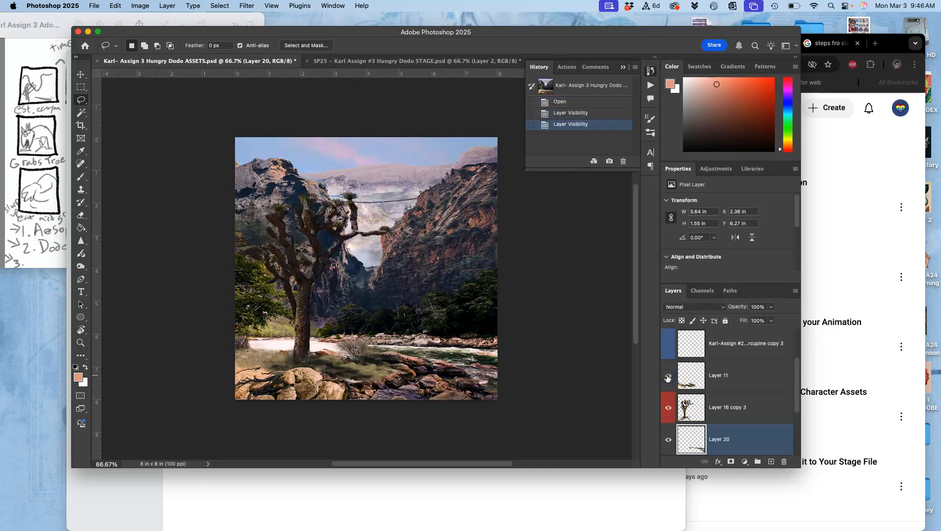
{"action": "scroll", "coordinate": [668, 377], "scroll_direction": "up", "scroll_amount": 2}
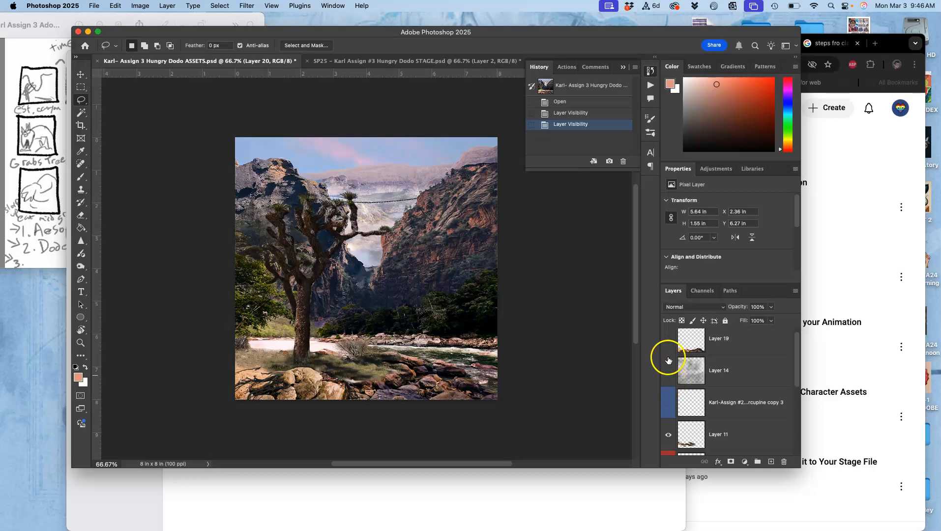
{"action": "left_click", "coordinate": [668, 341]}
{"action": "scroll", "coordinate": [668, 343], "scroll_direction": "up", "scroll_amount": 1}
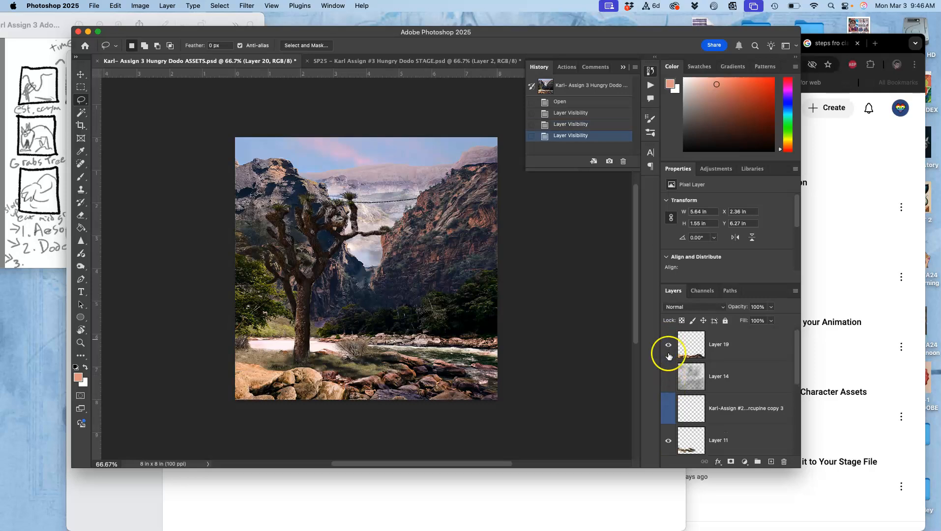
{"action": "left_click", "coordinate": [668, 376]}
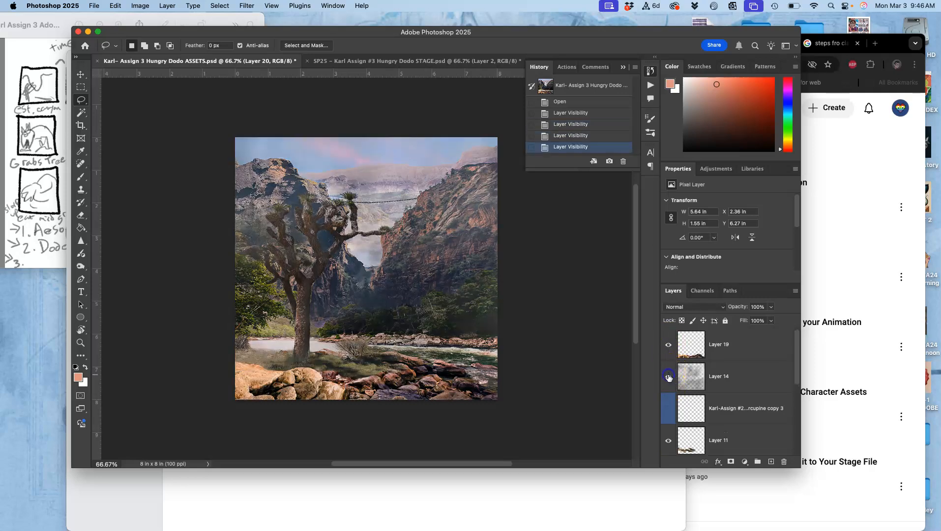
Compare the composite with the STAGE document, and set Layer 14's opacity in the ASSETS document to 16%
{"action": "left_click", "coordinate": [465, 62]}
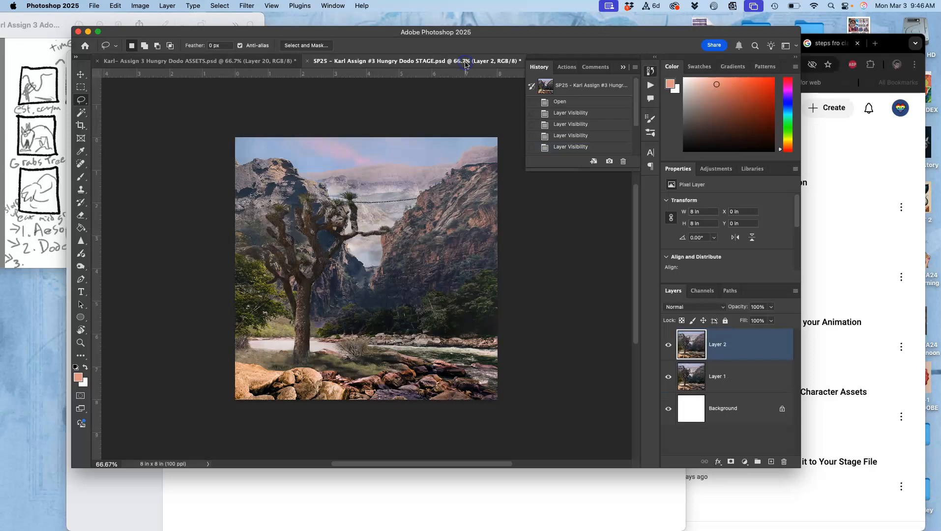
{"action": "left_click", "coordinate": [248, 62]}
{"action": "scroll", "coordinate": [715, 388], "scroll_direction": "up", "scroll_amount": 2}
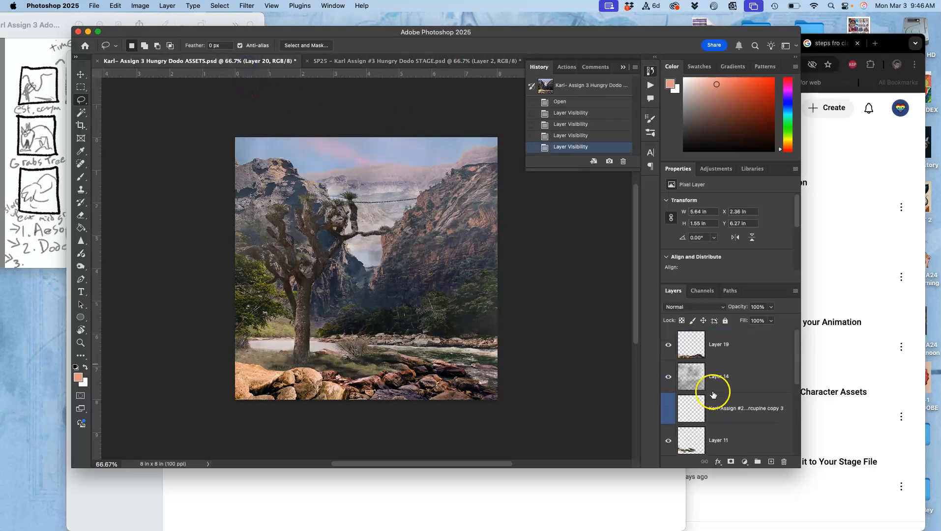
{"action": "left_click", "coordinate": [716, 376]}
{"action": "left_click", "coordinate": [771, 307]}
{"action": "left_click_drag", "start_coordinate": [761, 320], "coordinate": [758, 321]}
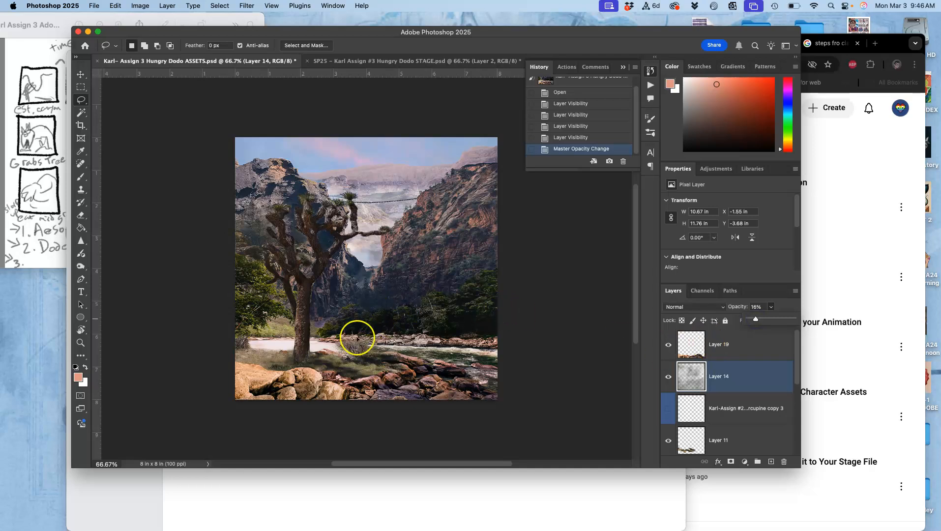
Toggle the visibility of Layer 19, Layer 14 and the porcupine copy 3 layer to examine what each one contributes
{"action": "left_click", "coordinate": [669, 344]}
{"action": "left_click", "coordinate": [668, 344]}
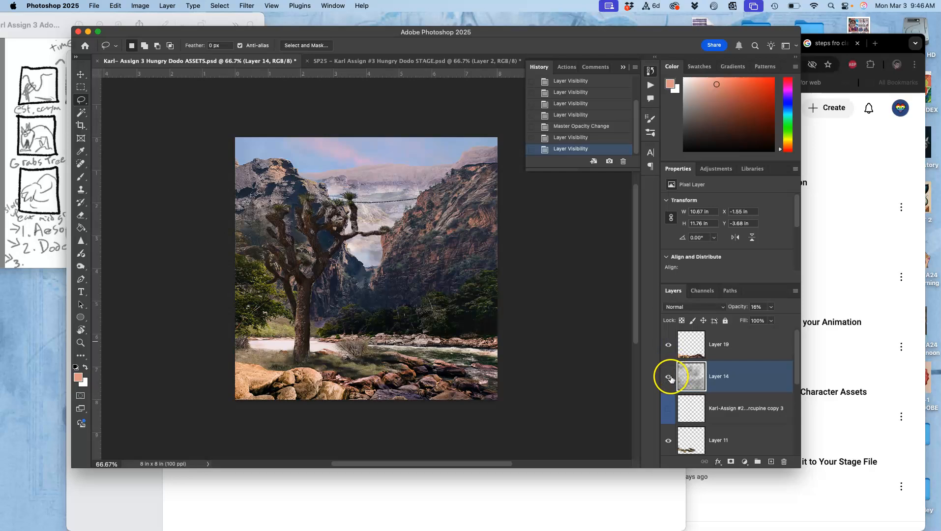
{"action": "left_click", "coordinate": [669, 377]}
{"action": "left_click", "coordinate": [669, 376]}
{"action": "left_click", "coordinate": [668, 377]}
{"action": "left_click", "coordinate": [669, 377]}
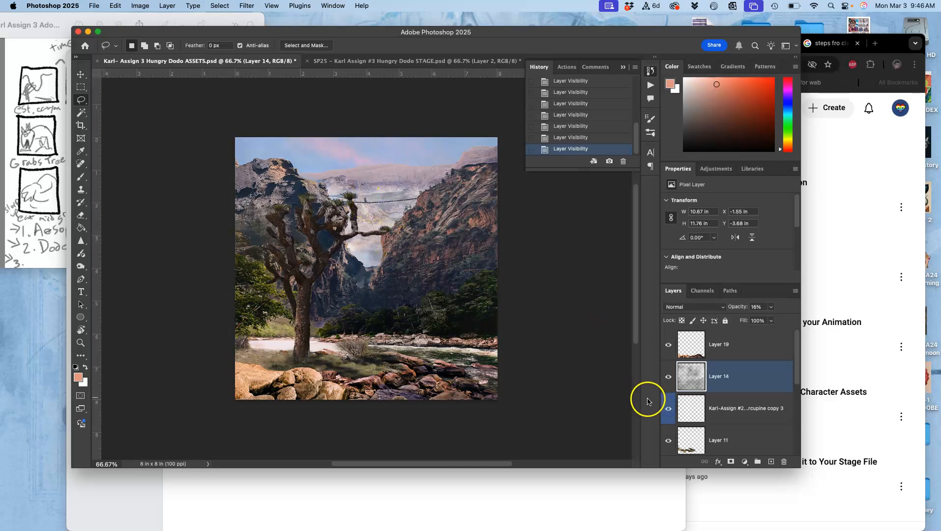
{"action": "left_click", "coordinate": [668, 411]}
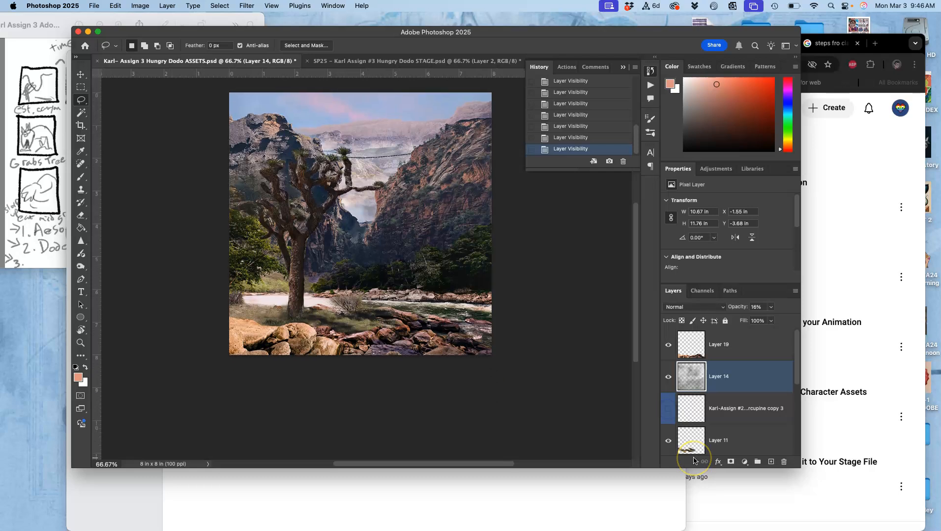
Blink Layer 11 and the tree on Layer 16 copy 3 on and off to examine these setting elements
{"action": "left_click", "coordinate": [669, 442]}
{"action": "left_click", "coordinate": [671, 443]}
{"action": "left_click", "coordinate": [671, 443]}
{"action": "left_click", "coordinate": [671, 444]}
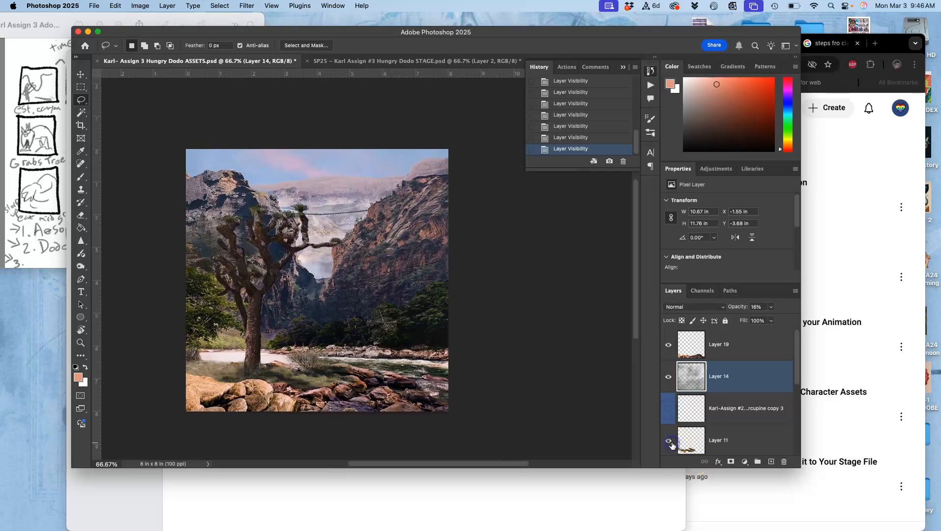
{"action": "left_click", "coordinate": [672, 444]}
{"action": "left_click", "coordinate": [672, 444]}
{"action": "scroll", "coordinate": [672, 445], "scroll_direction": "down", "scroll_amount": 2}
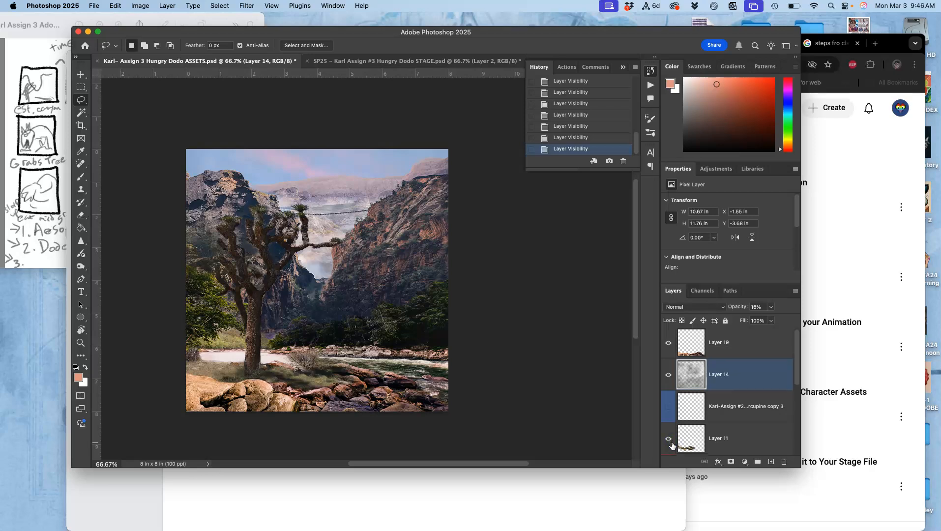
{"action": "scroll", "coordinate": [672, 442], "scroll_direction": "down", "scroll_amount": 1}
{"action": "left_click", "coordinate": [668, 424]}
{"action": "left_click", "coordinate": [667, 425]}
Blink Layer 20 on and off repeatedly to preview the river-area change, and leave the layer hidden
{"action": "scroll", "coordinate": [668, 425], "scroll_direction": "down", "scroll_amount": 3}
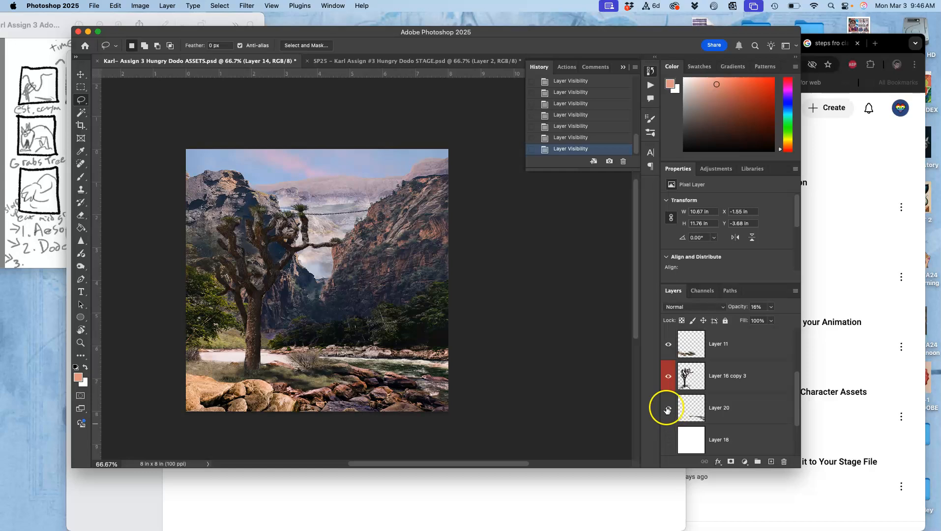
{"action": "left_click", "coordinate": [667, 408]}
{"action": "left_click", "coordinate": [667, 408]}
{"action": "left_click", "coordinate": [667, 409]}
{"action": "left_click", "coordinate": [667, 408]}
{"action": "left_click", "coordinate": [668, 408]}
{"action": "left_click", "coordinate": [667, 408]}
{"action": "left_click", "coordinate": [667, 408]}
{"action": "left_click", "coordinate": [667, 408]}
{"action": "left_click", "coordinate": [667, 408]}
{"action": "left_click", "coordinate": [667, 408]}
{"action": "left_click", "coordinate": [667, 408]}
{"action": "left_click", "coordinate": [667, 408]}
{"action": "left_click", "coordinate": [667, 408]}
{"action": "left_click", "coordinate": [667, 408]}
{"action": "left_click", "coordinate": [667, 408]}
{"action": "left_click", "coordinate": [668, 408]}
{"action": "left_click", "coordinate": [667, 408]}
{"action": "left_click", "coordinate": [667, 408]}
{"action": "left_click", "coordinate": [668, 408]}
{"action": "left_click", "coordinate": [667, 408]}
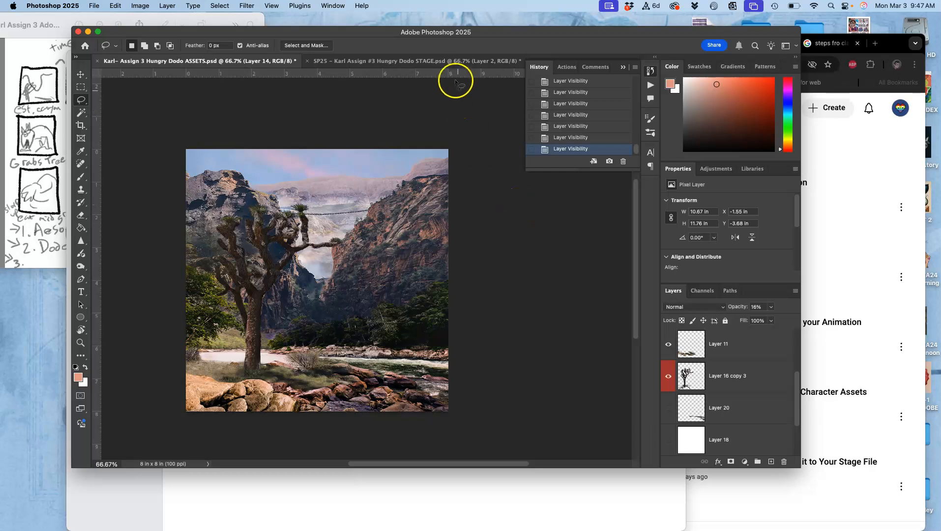
Blink Layer 2 on and off in the STAGE document to preview the frame change, comparing it with the ASSETS document
{"action": "left_click", "coordinate": [449, 62]}
{"action": "left_click", "coordinate": [668, 345]}
{"action": "left_click", "coordinate": [668, 344]}
{"action": "left_click", "coordinate": [668, 345]}
{"action": "left_click", "coordinate": [668, 345]}
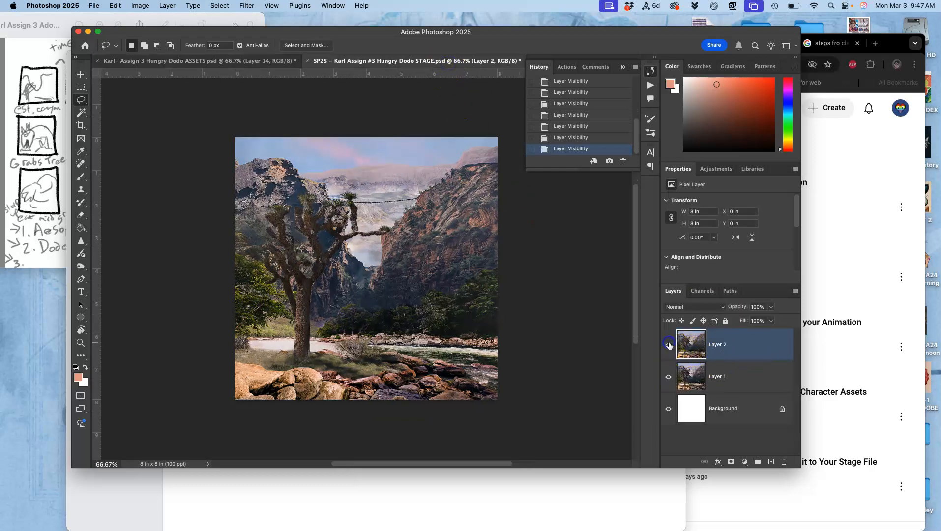
{"action": "left_click", "coordinate": [259, 61]}
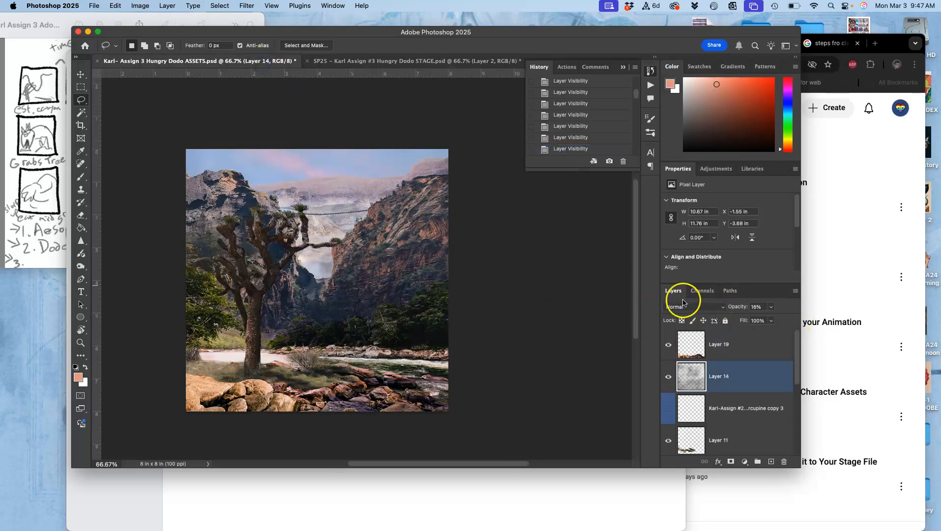
{"action": "left_click", "coordinate": [458, 61]}
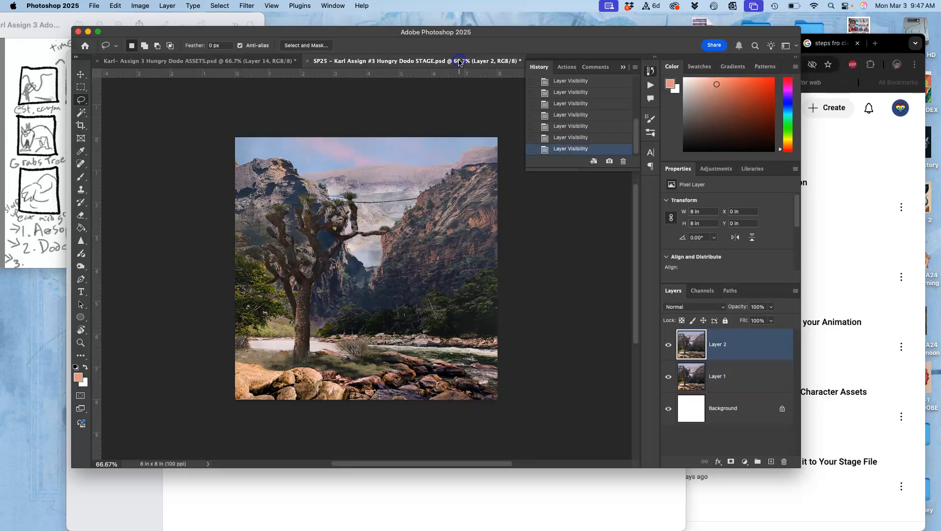
{"action": "left_click", "coordinate": [668, 346]}
{"action": "left_click", "coordinate": [669, 346]}
{"action": "left_click", "coordinate": [668, 347]}
{"action": "left_click", "coordinate": [668, 347]}
{"action": "left_click", "coordinate": [232, 61]}
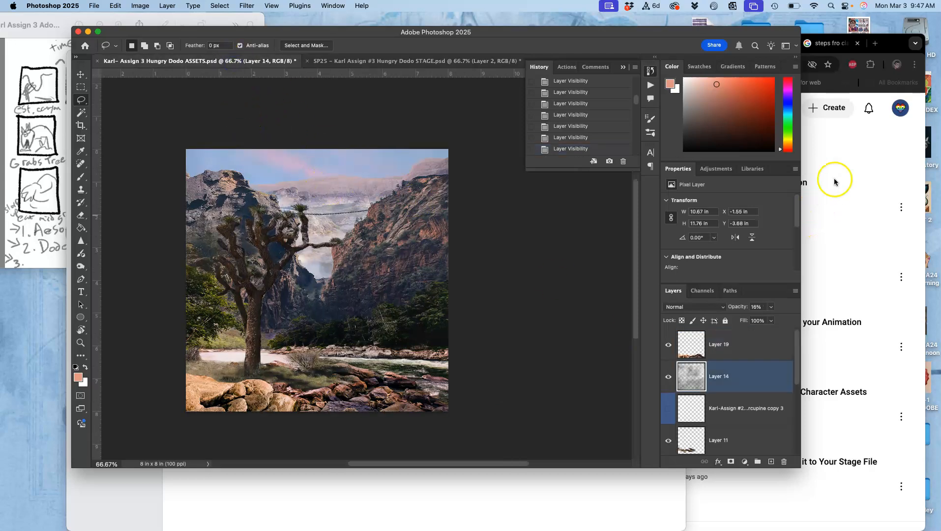
Review the Assignment #3 video playlist, the claymation steps in Chrome and the storyboard sketch in Preview, and return to Photoshop
{"action": "left_click", "coordinate": [862, 141]}
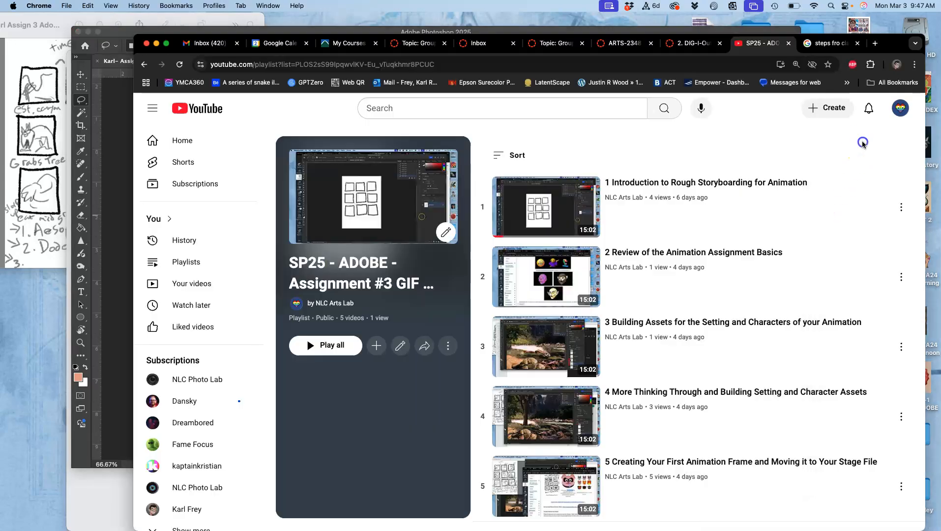
{"action": "left_click", "coordinate": [832, 46]}
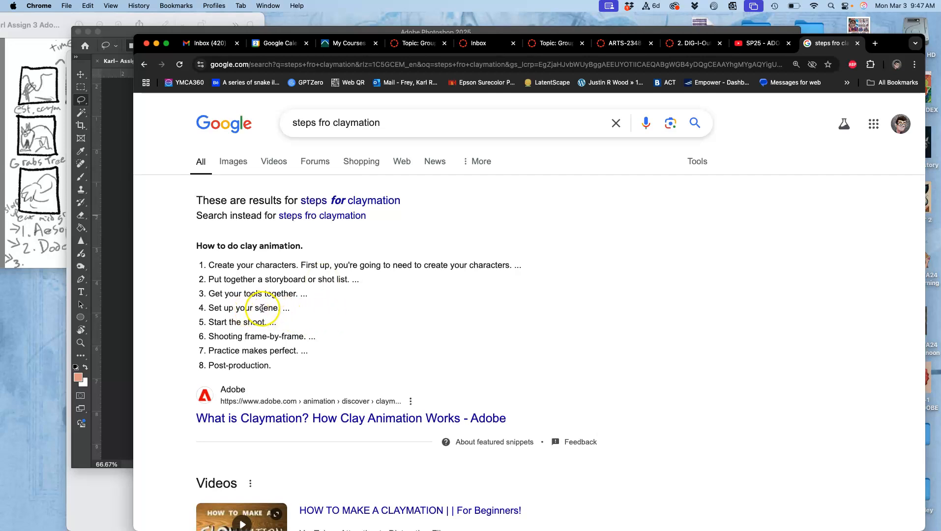
{"action": "left_click", "coordinate": [115, 252]}
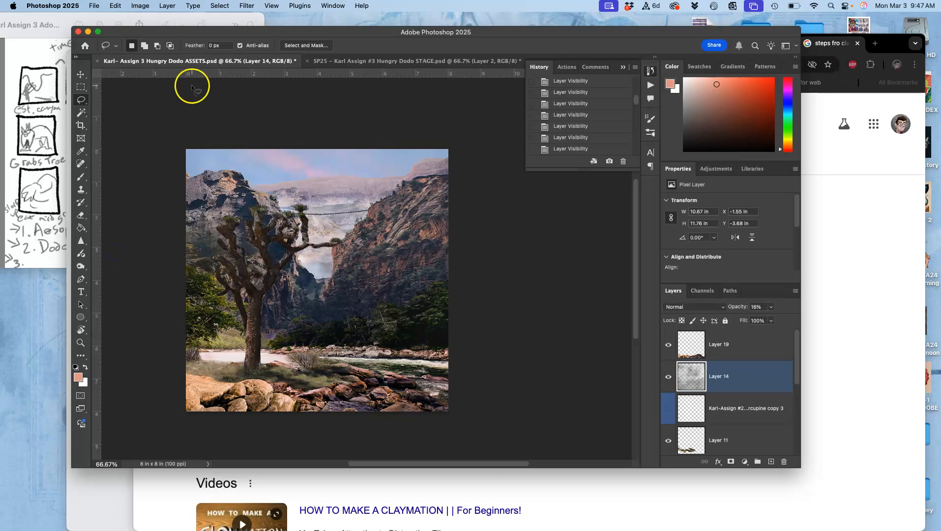
{"action": "left_click", "coordinate": [62, 164]}
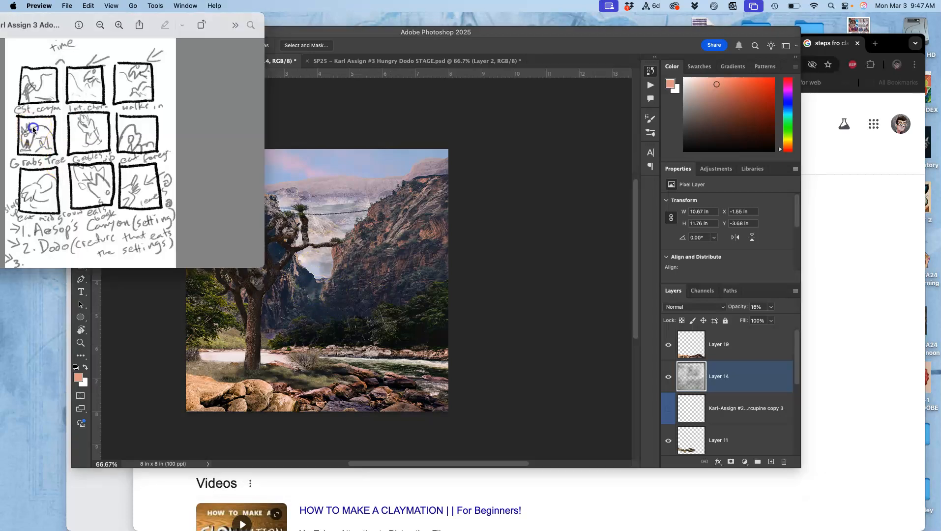
{"action": "left_click", "coordinate": [425, 131]}
{"action": "left_click", "coordinate": [879, 208]}
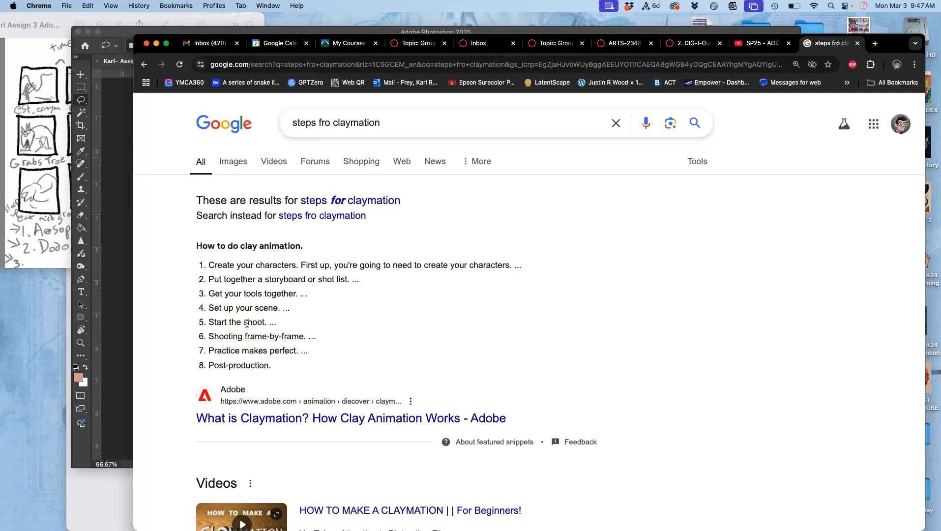
{"action": "left_click", "coordinate": [126, 283]}
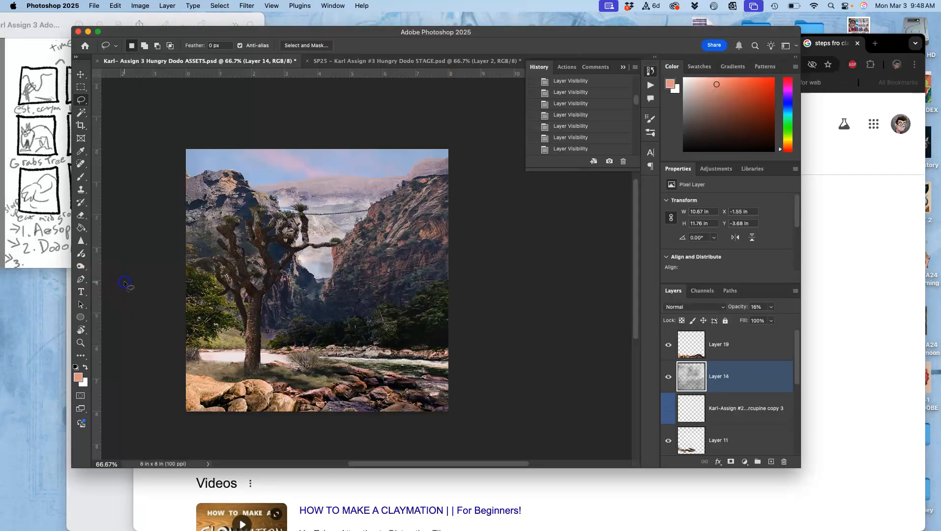
Hide Layer 2 in the STAGE document and compare Layer 1 with the composite in the ASSETS document
{"action": "left_click", "coordinate": [395, 61]}
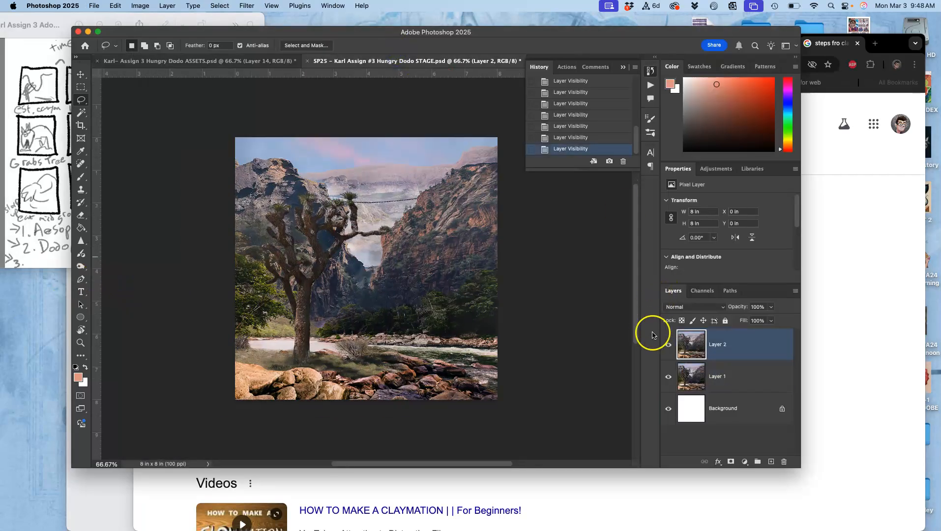
{"action": "left_click", "coordinate": [668, 344]}
{"action": "left_click", "coordinate": [668, 346]}
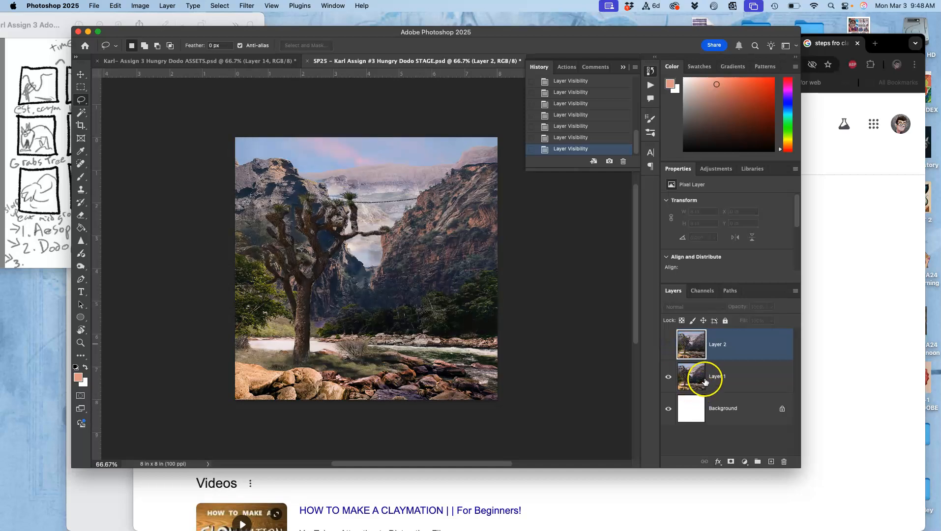
{"action": "left_click", "coordinate": [701, 381]}
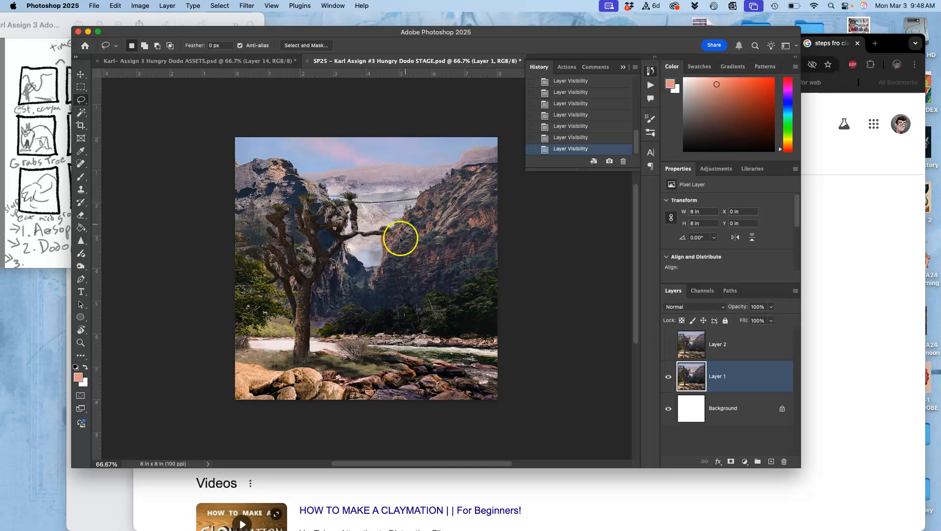
{"action": "left_click", "coordinate": [194, 61]}
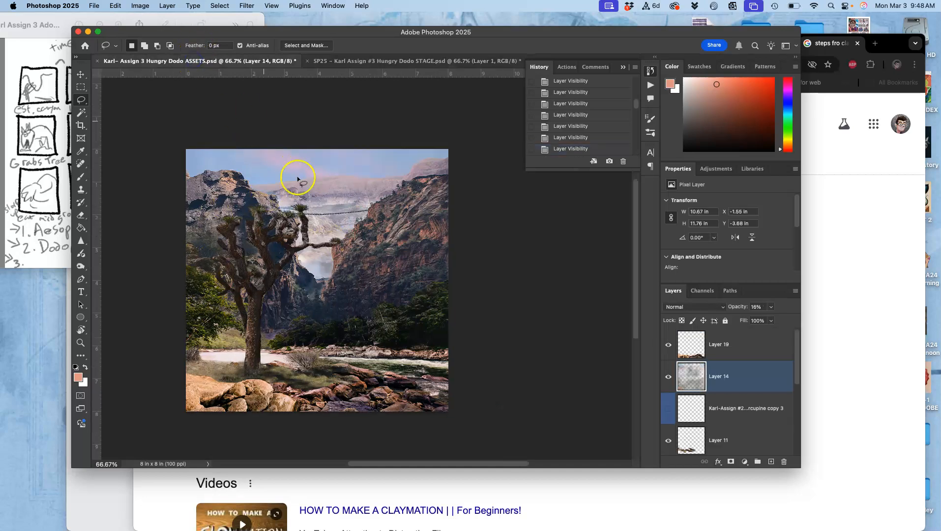
Show Layer 2 again in the STAGE document and delete it
{"action": "left_click", "coordinate": [390, 61]}
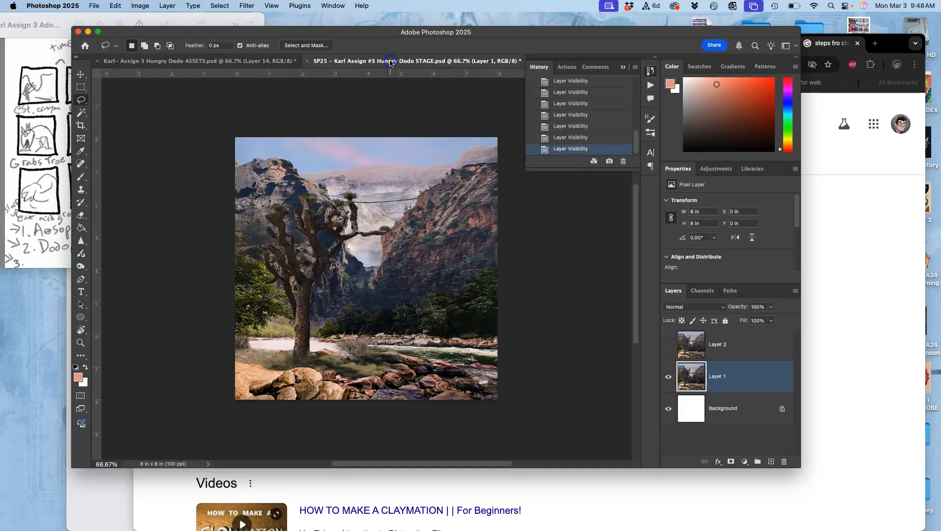
{"action": "left_click", "coordinate": [669, 345]}
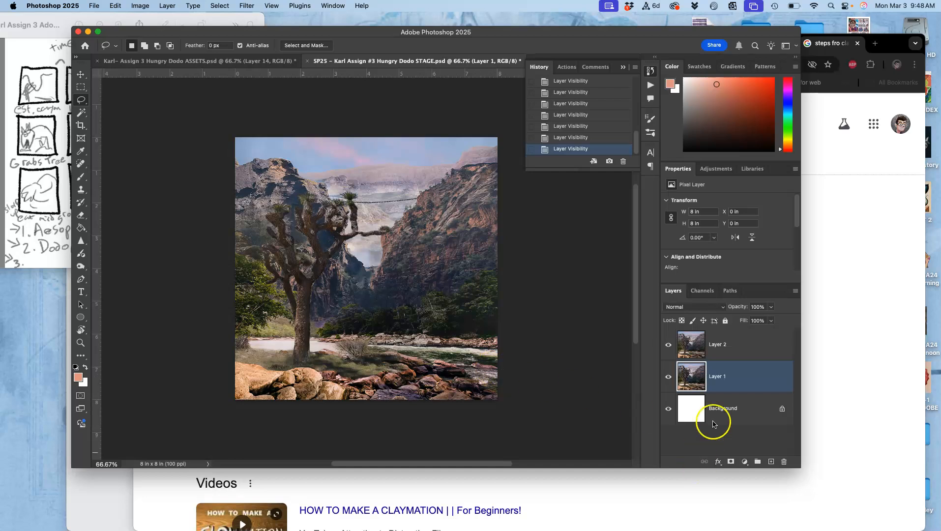
{"action": "left_click", "coordinate": [716, 347]}
{"action": "key", "text": "Delete"}
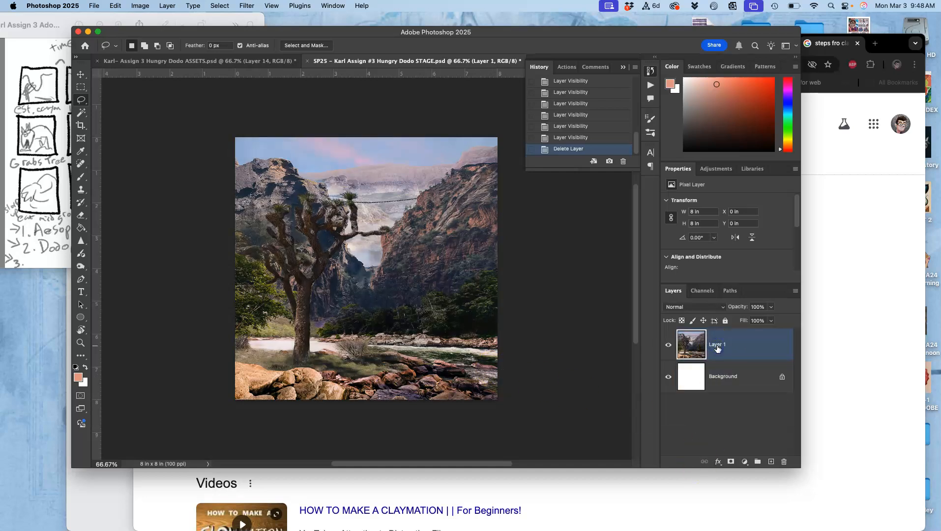
Set Layer 14's opacity in the ASSETS document to 30%
{"action": "left_click", "coordinate": [238, 61]}
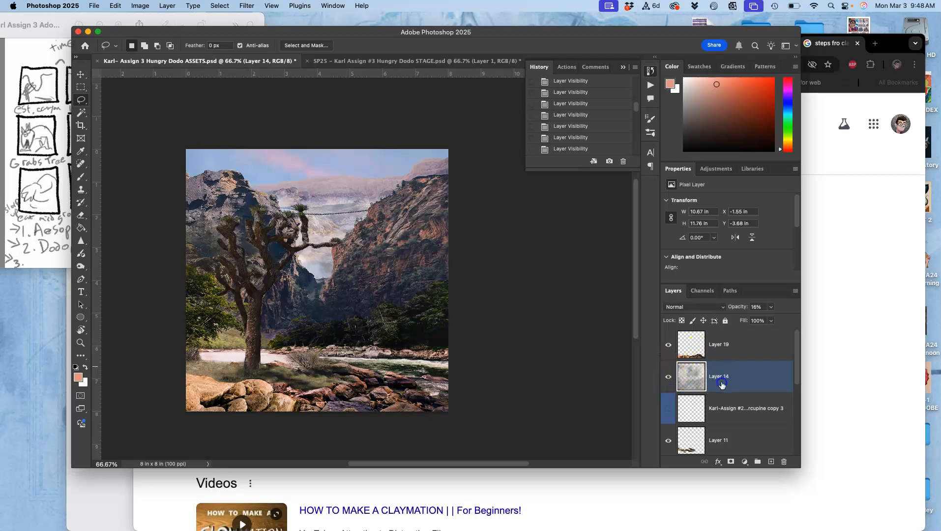
{"action": "left_click", "coordinate": [771, 307]}
{"action": "left_click_drag", "start_coordinate": [756, 321], "coordinate": [769, 321]}
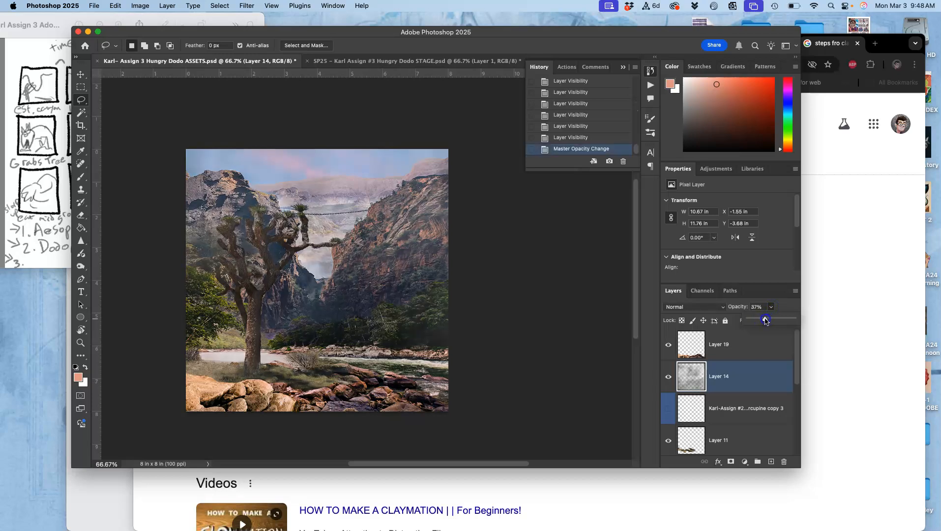
Mark the river-area Layer 20 in the ASSETS document with a Fuchsia color label
{"action": "scroll", "coordinate": [729, 408], "scroll_direction": "down", "scroll_amount": 1}
{"action": "scroll", "coordinate": [729, 408], "scroll_direction": "down", "scroll_amount": 5}
{"action": "scroll", "coordinate": [729, 407], "scroll_direction": "up", "scroll_amount": 2}
{"action": "left_click", "coordinate": [669, 383]}
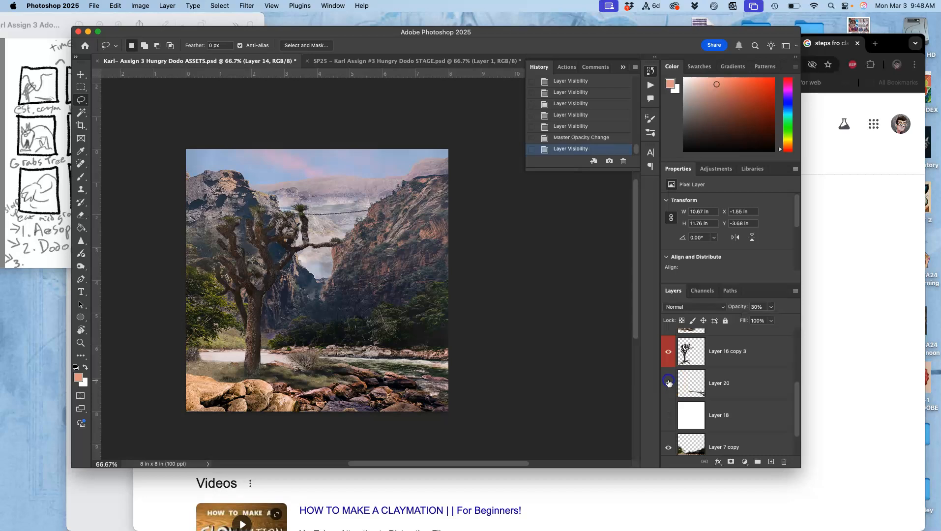
{"action": "right_click", "coordinate": [668, 383]}
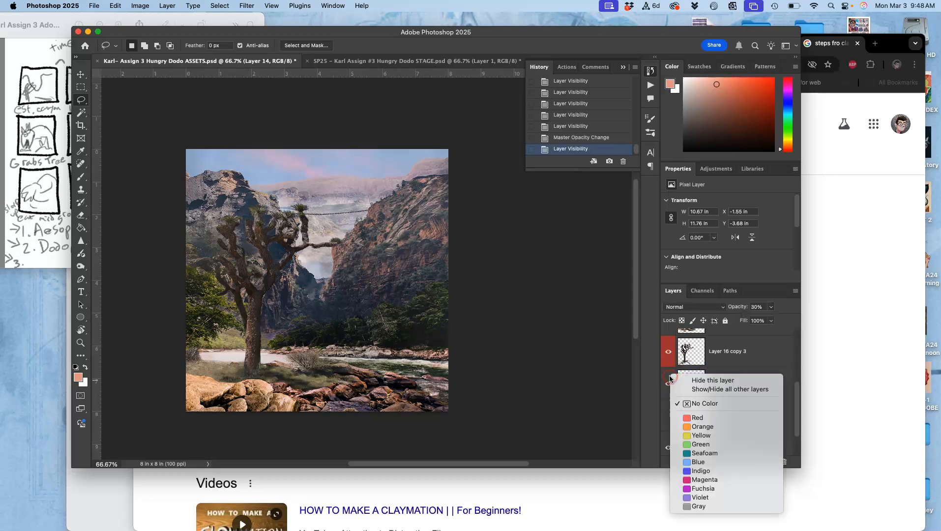
{"action": "left_click", "coordinate": [700, 479]}
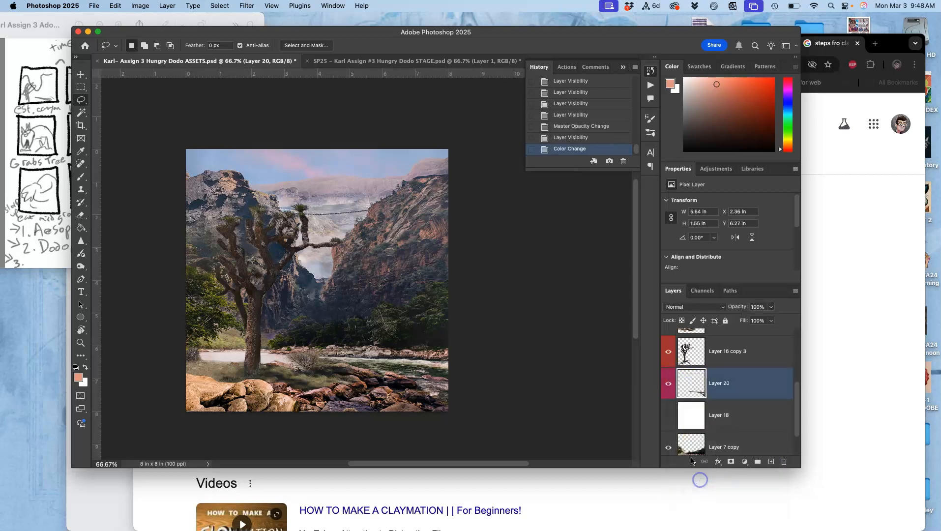
{"action": "left_click", "coordinate": [673, 377]}
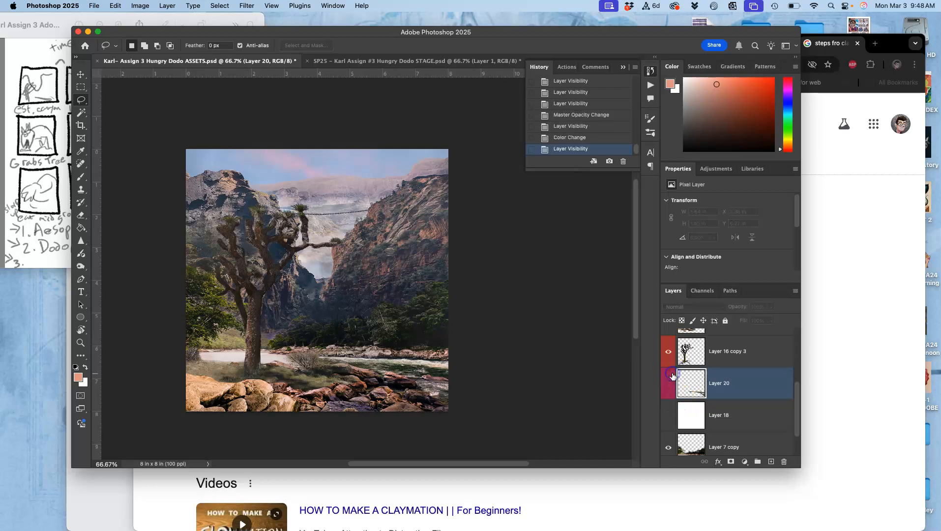
{"action": "right_click", "coordinate": [673, 376]}
{"action": "left_click", "coordinate": [691, 485]}
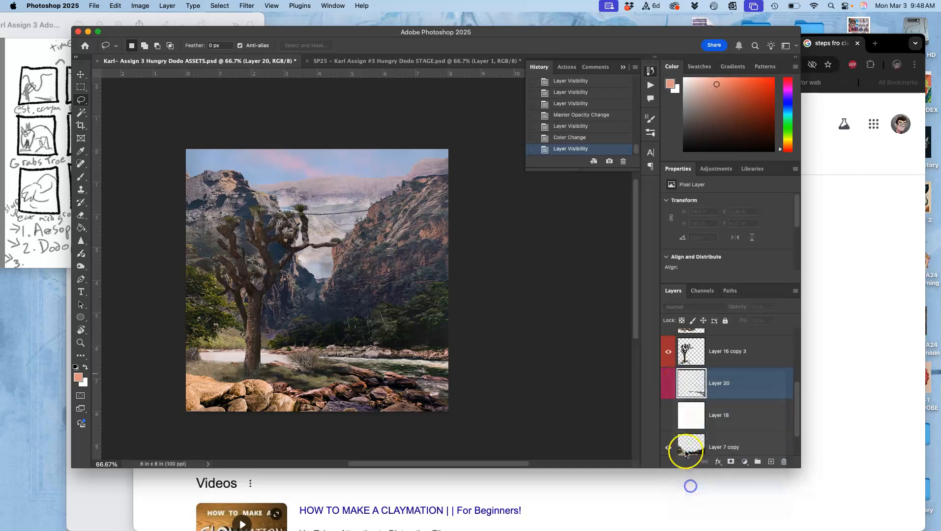
Toggle the labeled Layer 20 on and off to preview the river movement, and leave the layer visible
{"action": "left_click", "coordinate": [669, 385]}
{"action": "left_click", "coordinate": [669, 384]}
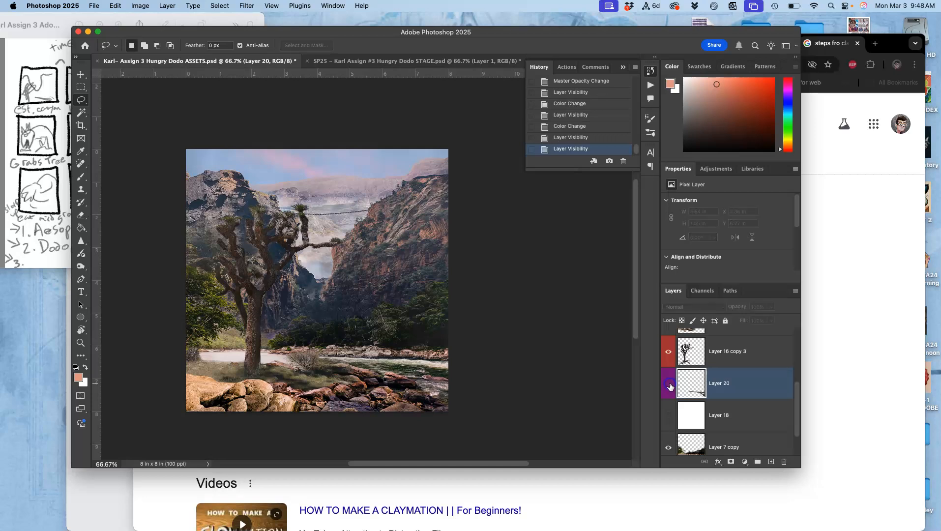
{"action": "left_click", "coordinate": [669, 386]}
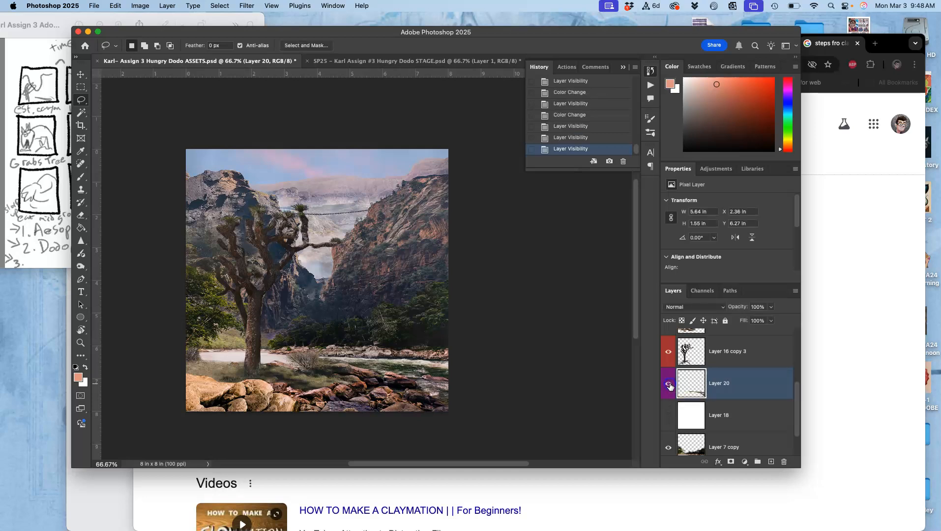
{"action": "left_click", "coordinate": [669, 385]}
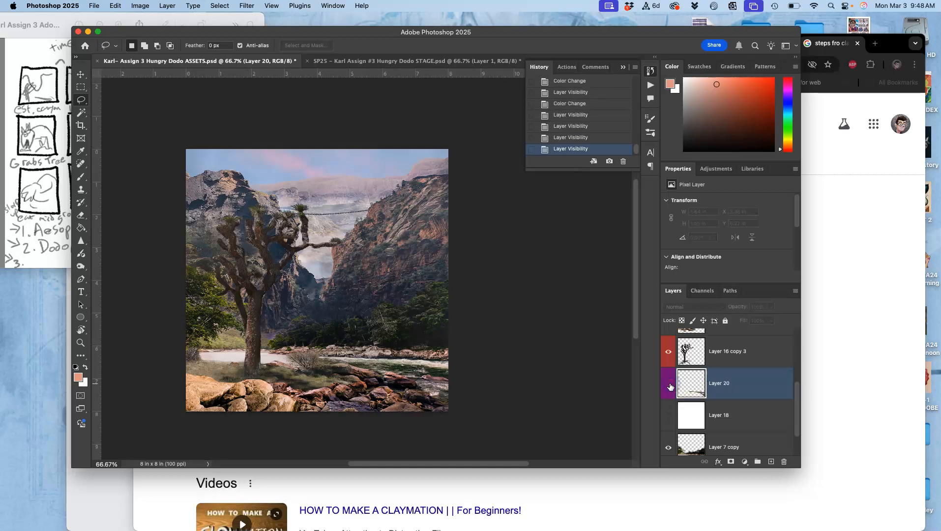
{"action": "left_click", "coordinate": [670, 385]}
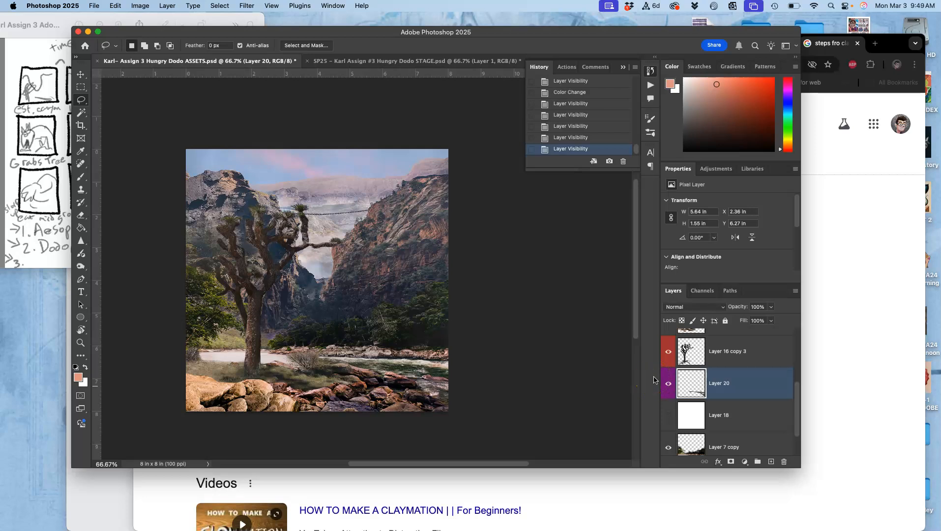
Select Layer 19 in the ASSETS document and enlarge the layer list so more layers fit in view
{"action": "scroll", "coordinate": [703, 359], "scroll_direction": "down", "scroll_amount": 3}
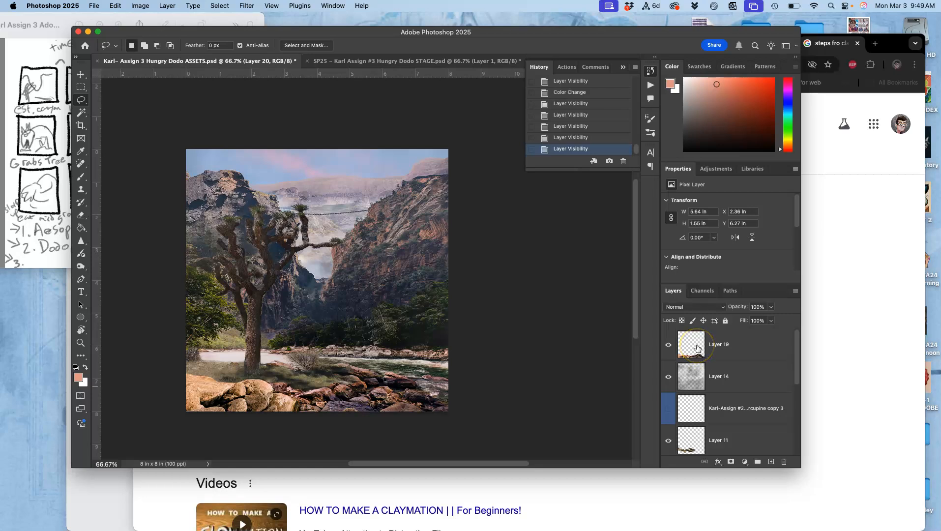
{"action": "left_click", "coordinate": [697, 349]}
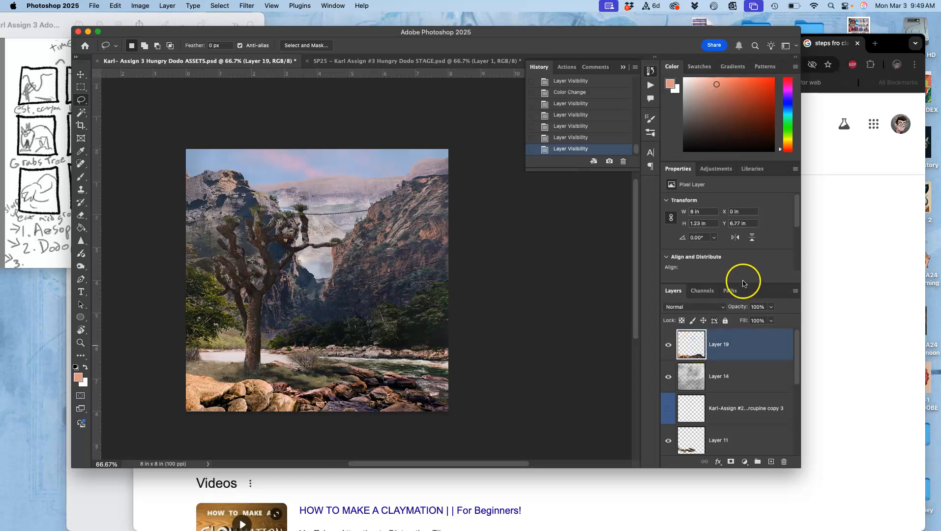
{"action": "left_click_drag", "start_coordinate": [742, 285], "coordinate": [741, 186]}
{"action": "left_click", "coordinate": [737, 304]}
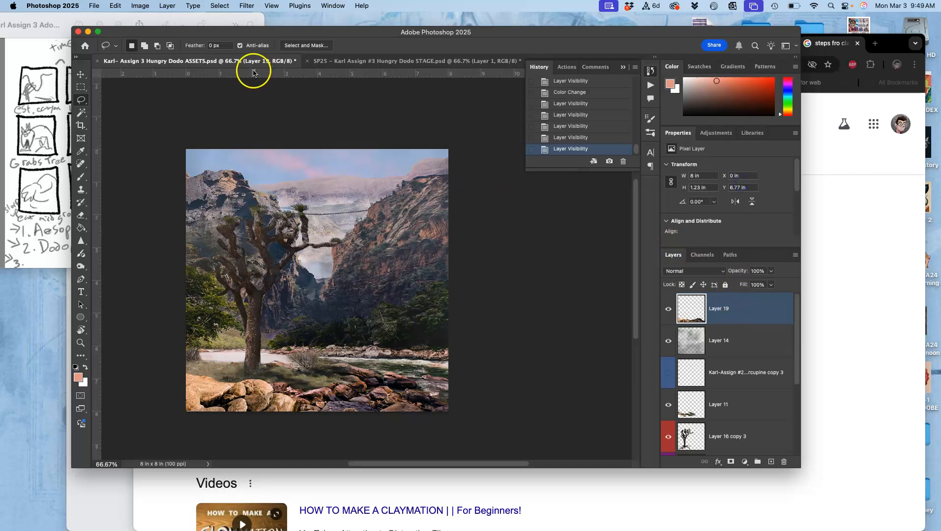
Check the ASSETS document's image dimensions and resolution without changing them, and switch to the STAGE document
{"action": "left_click", "coordinate": [140, 6]}
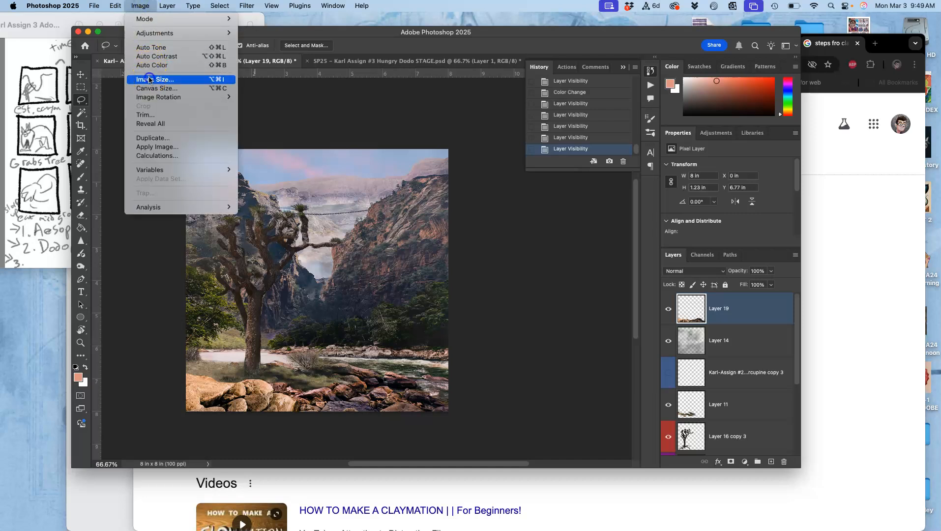
{"action": "left_click", "coordinate": [149, 79]}
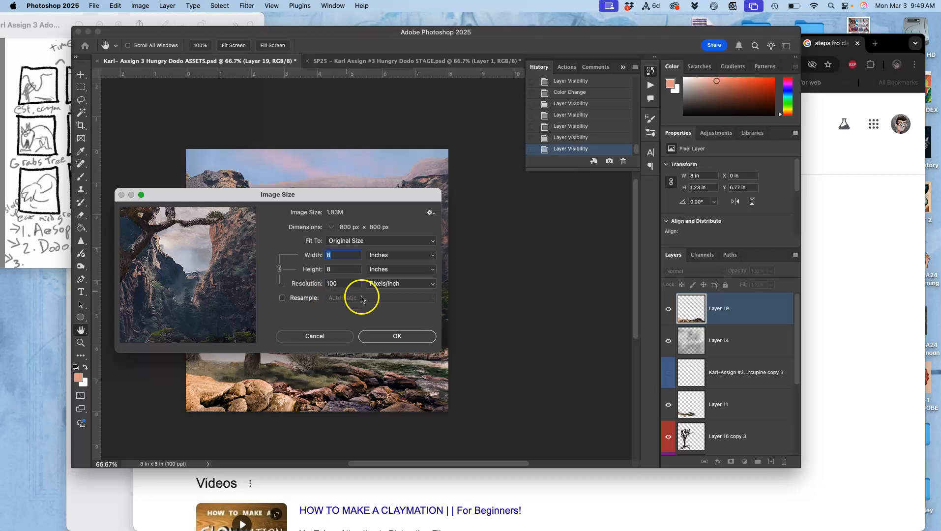
{"action": "left_click", "coordinate": [398, 335]}
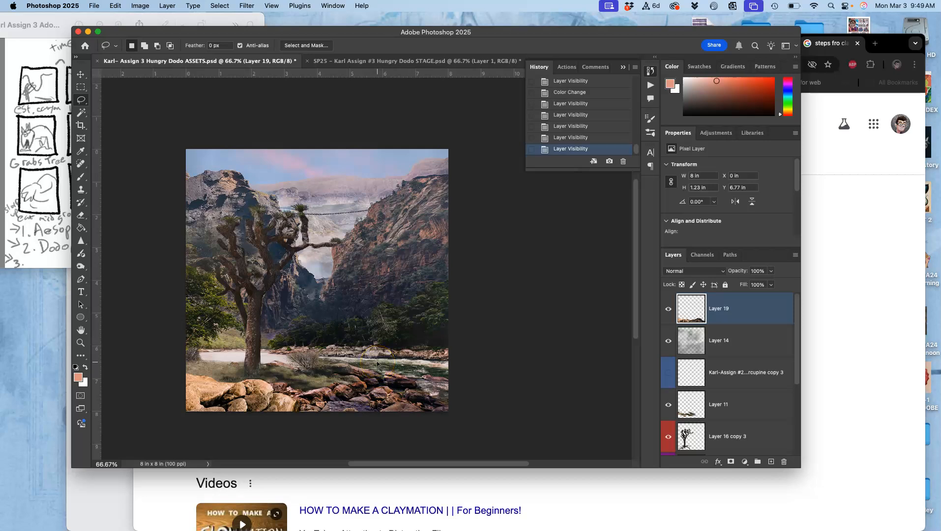
{"action": "left_click", "coordinate": [394, 61]}
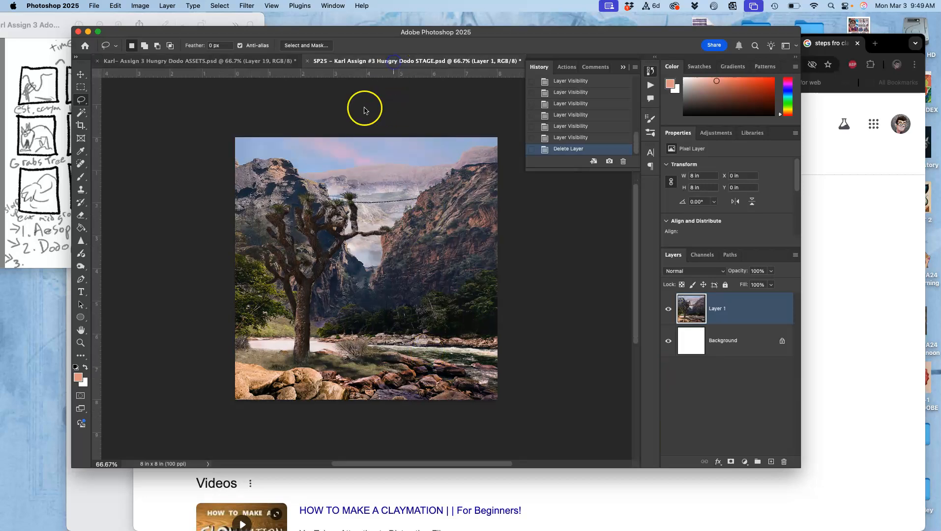
Check the STAGE document's image dimensions and resolution without changing them, and return to the ASSETS document
{"action": "left_click", "coordinate": [140, 6]}
{"action": "left_click", "coordinate": [150, 78]}
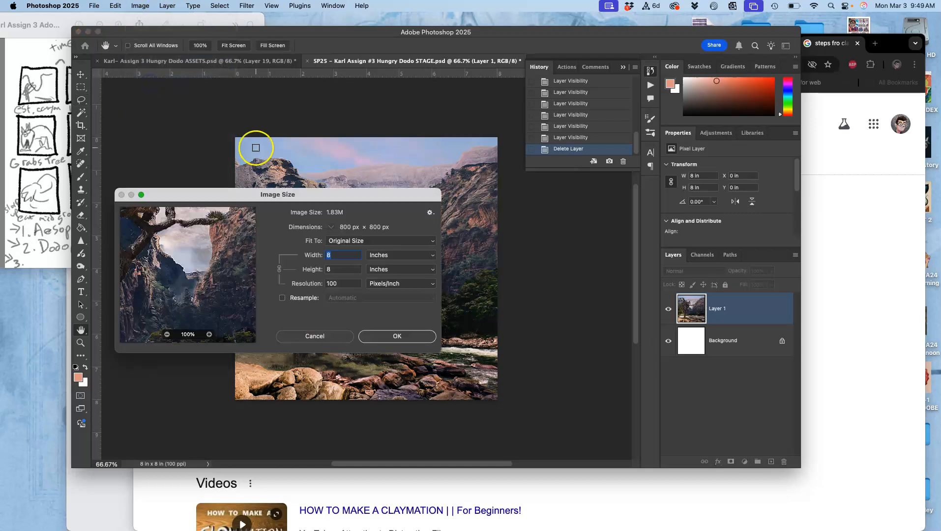
{"action": "left_click", "coordinate": [386, 337]}
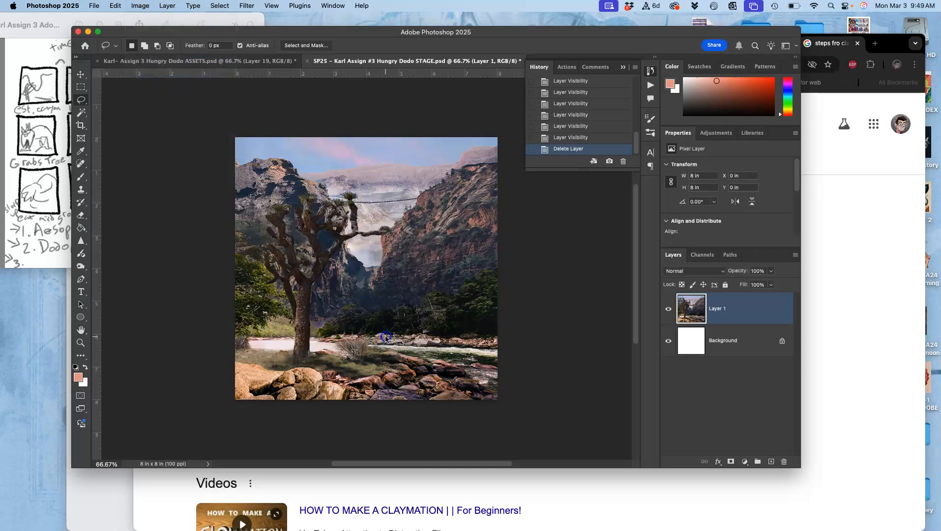
{"action": "left_click", "coordinate": [239, 61]}
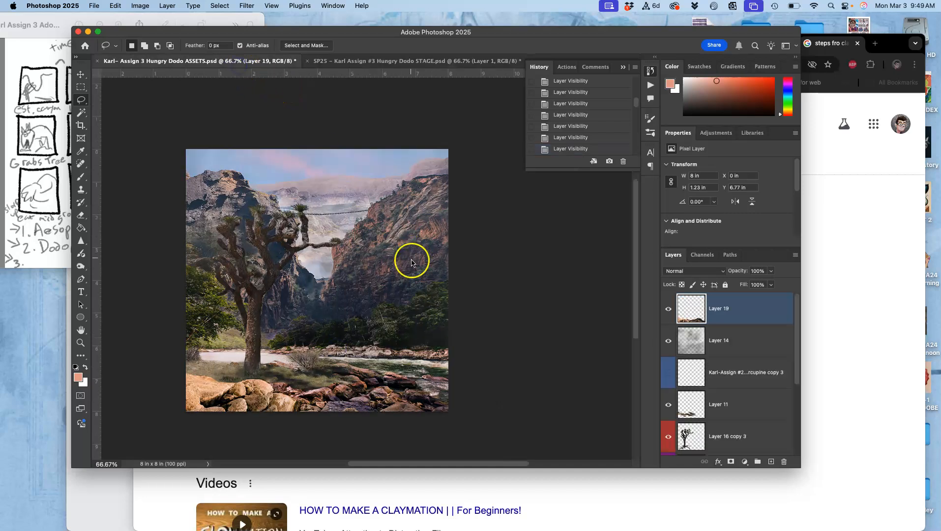
Try stamping the visible ASSETS layers into a new layer above Layer 19, and delete the stamped layer
{"action": "left_click", "coordinate": [730, 322]}
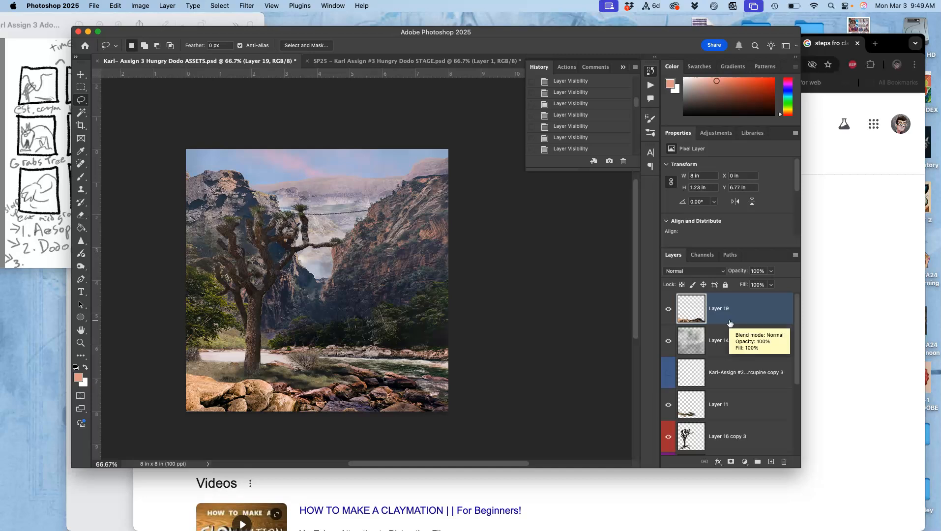
{"action": "left_click", "coordinate": [168, 6]}
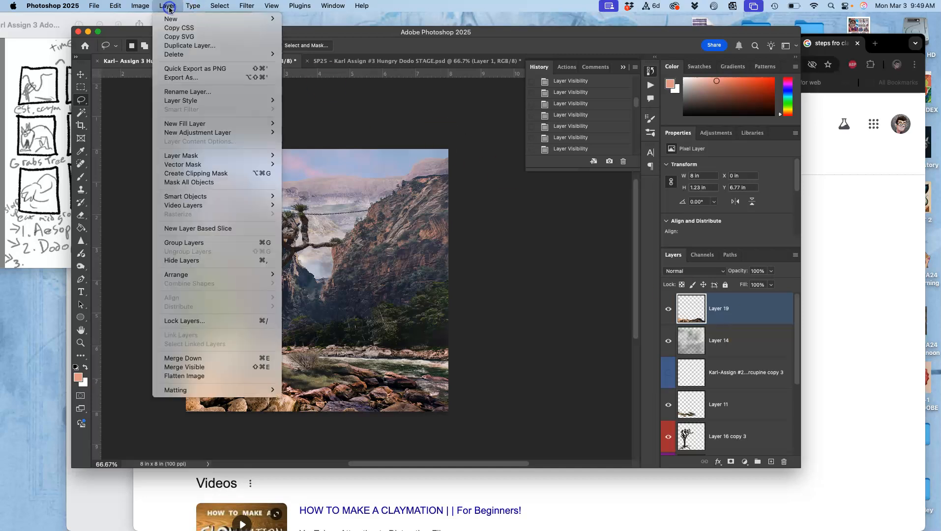
{"action": "left_click", "coordinate": [217, 369], "text": "alt"}
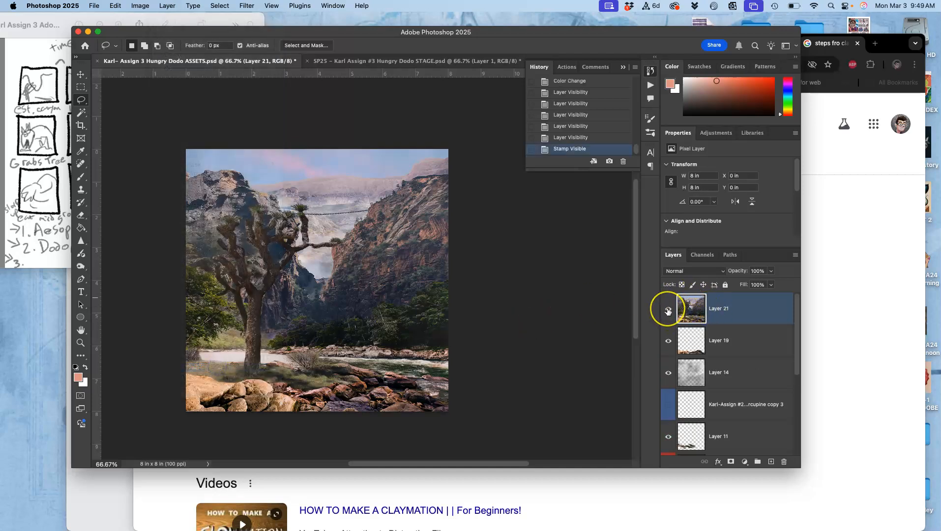
{"action": "key", "text": "BackSpace"}
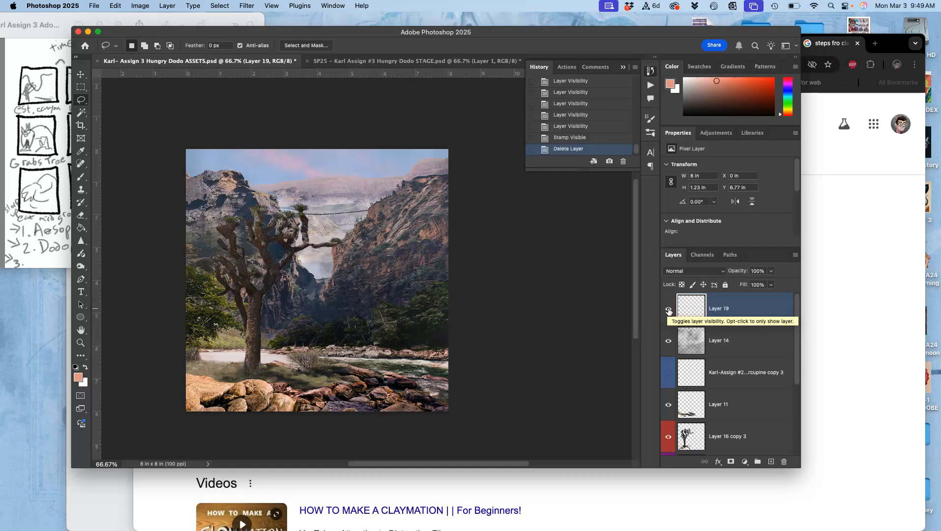
Try merging all visible ASSETS layers into one layer, and undo the merge
{"action": "left_click", "coordinate": [170, 6]}
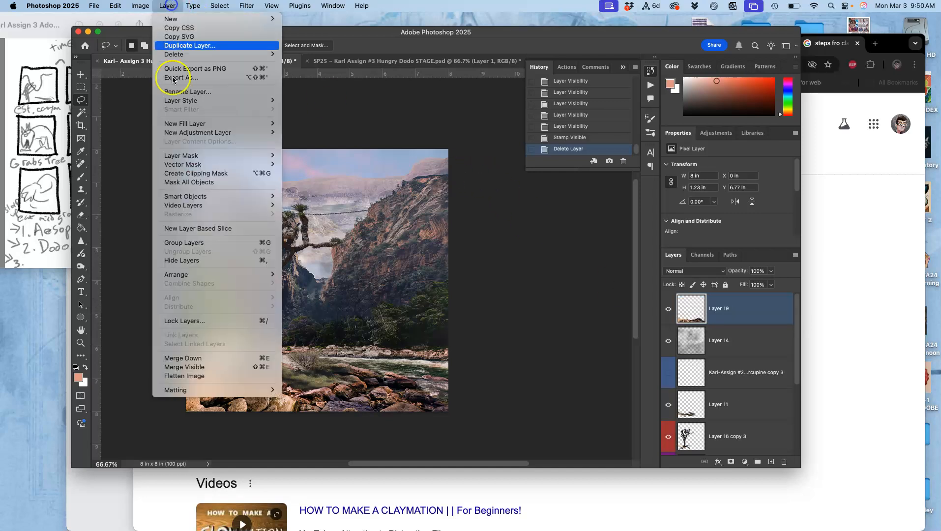
{"action": "left_click", "coordinate": [200, 367]}
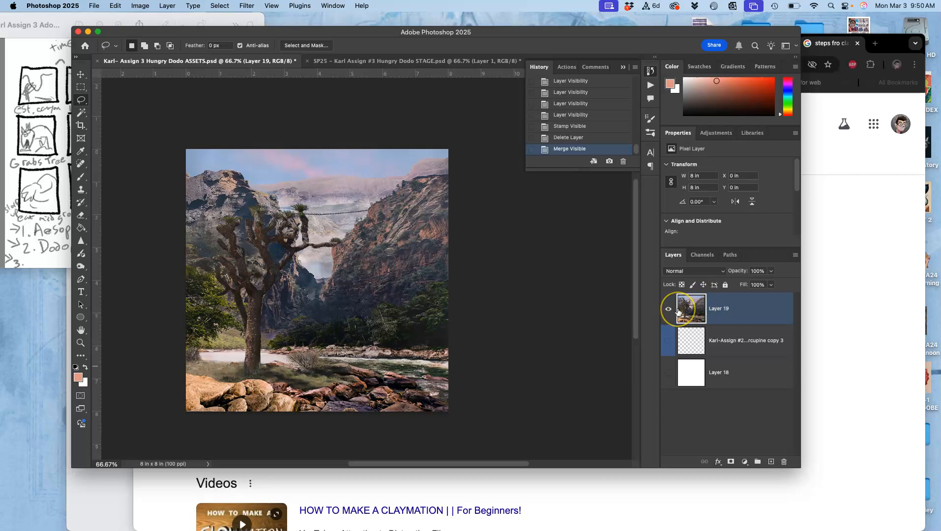
{"action": "key", "text": "super+z"}
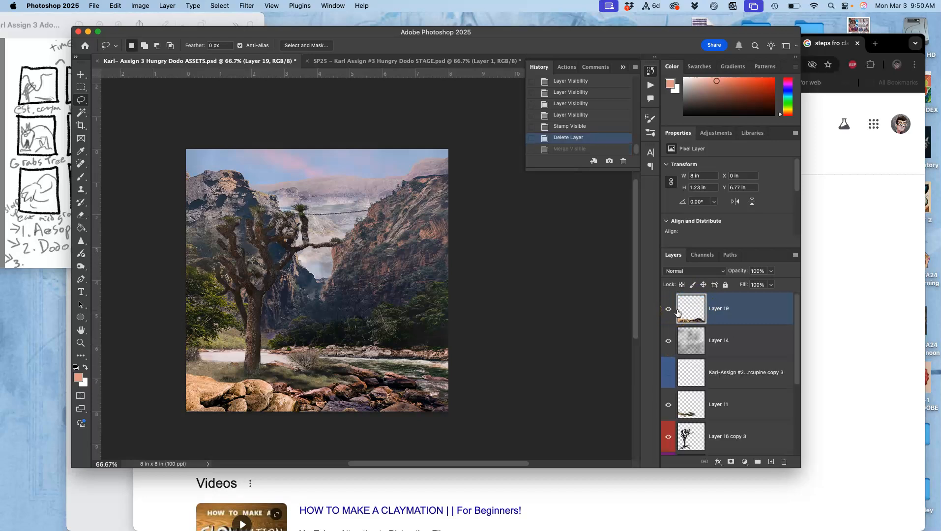
Stamp the visible ASSETS layers into a new layer above Layer 19, select the whole canvas and copy it
{"action": "left_click", "coordinate": [169, 6]}
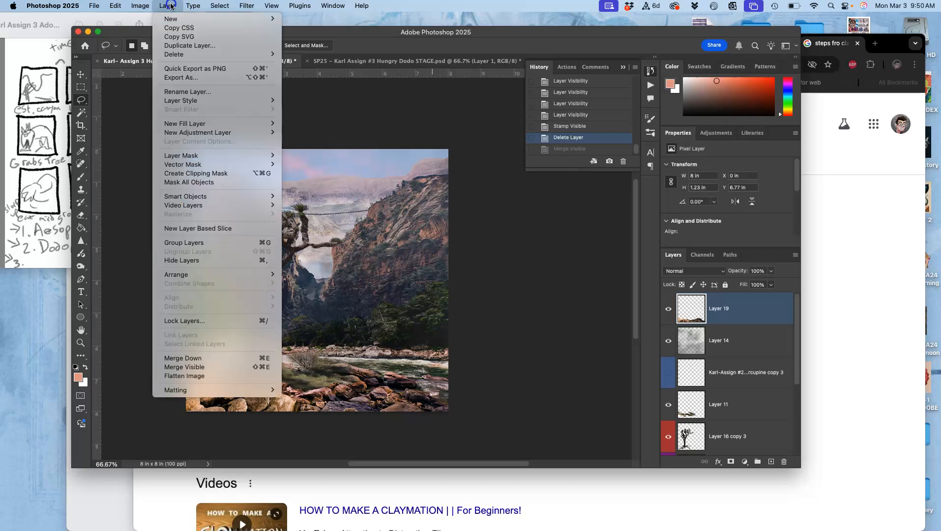
{"action": "left_click", "coordinate": [172, 367], "text": "alt"}
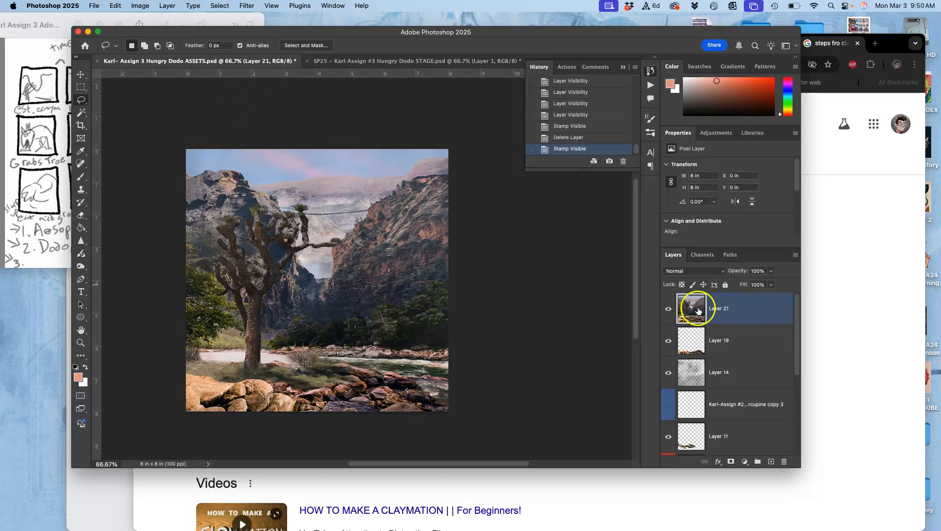
{"action": "left_click", "coordinate": [220, 6]}
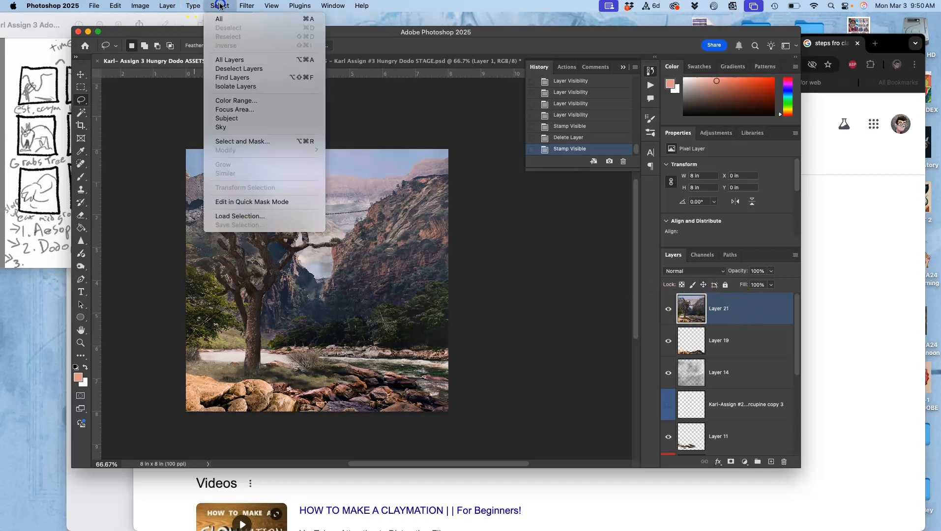
{"action": "left_click", "coordinate": [226, 18]}
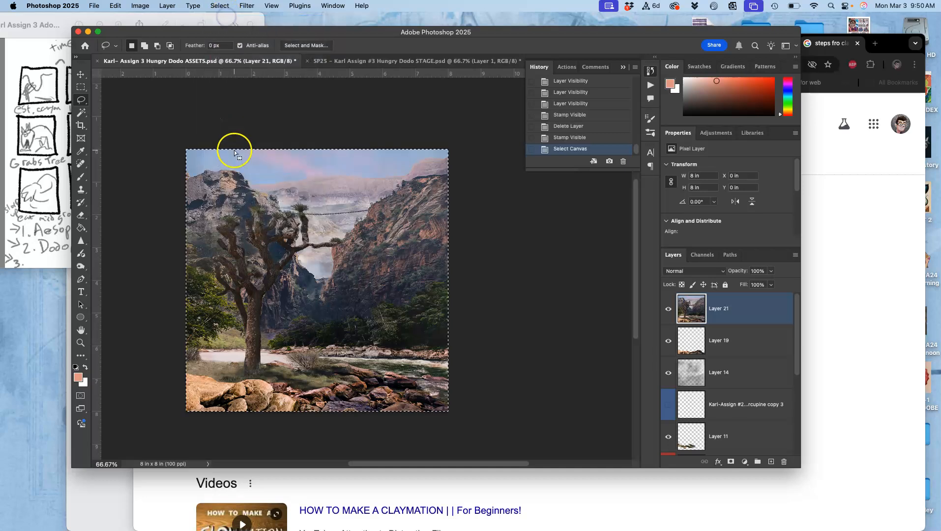
{"action": "left_click", "coordinate": [116, 6]}
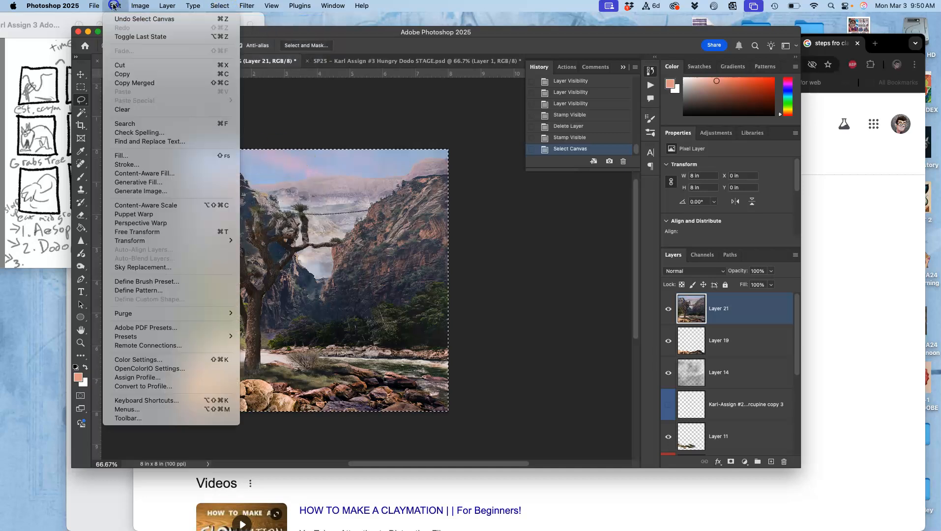
{"action": "left_click", "coordinate": [122, 75]}
Paste the copied composite into the STAGE document as a new layer above Layer 1
{"action": "left_click", "coordinate": [378, 62]}
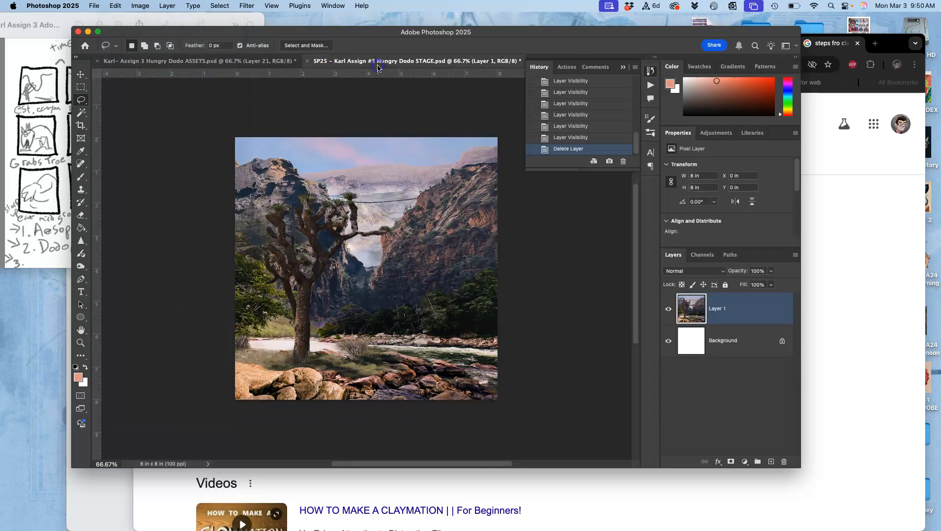
{"action": "left_click", "coordinate": [116, 6]}
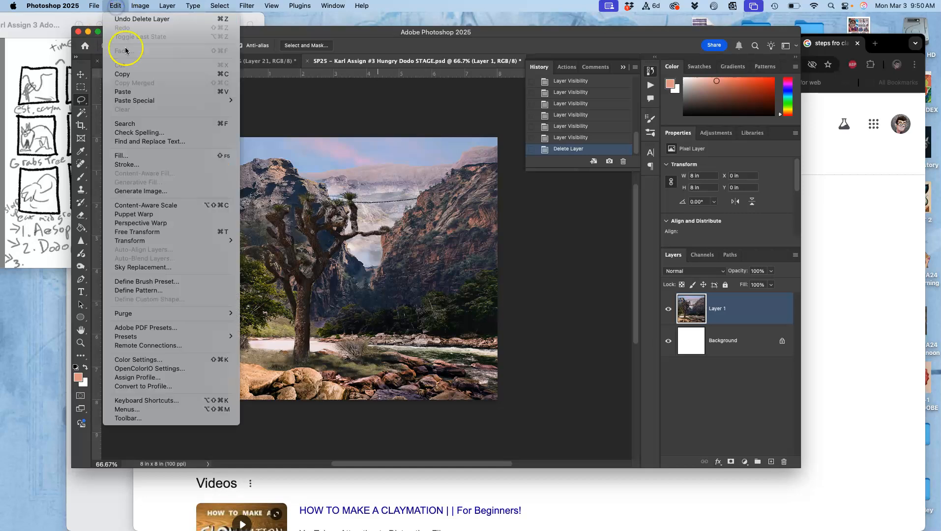
{"action": "left_click", "coordinate": [126, 91]}
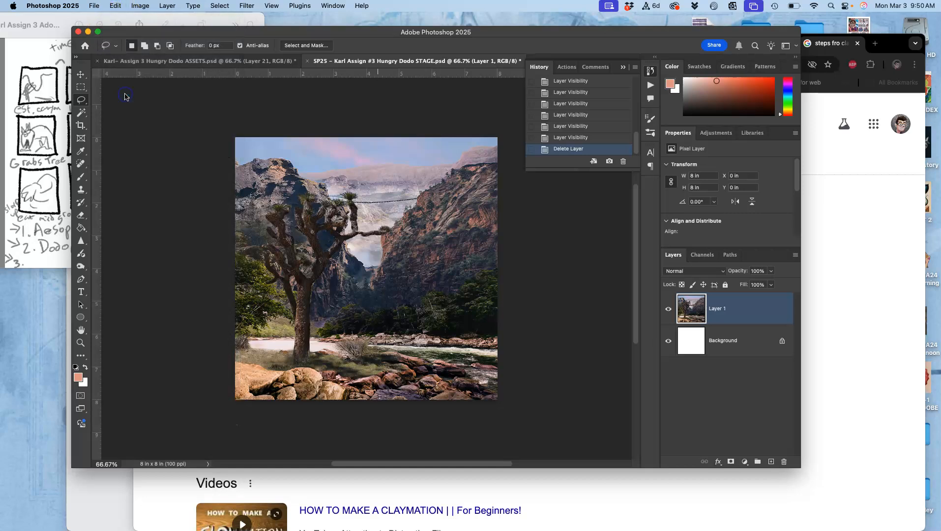
Toggle the pasted Layer 2 on and off to compare it with Layer 1, and leave it visible
{"action": "left_click", "coordinate": [667, 309]}
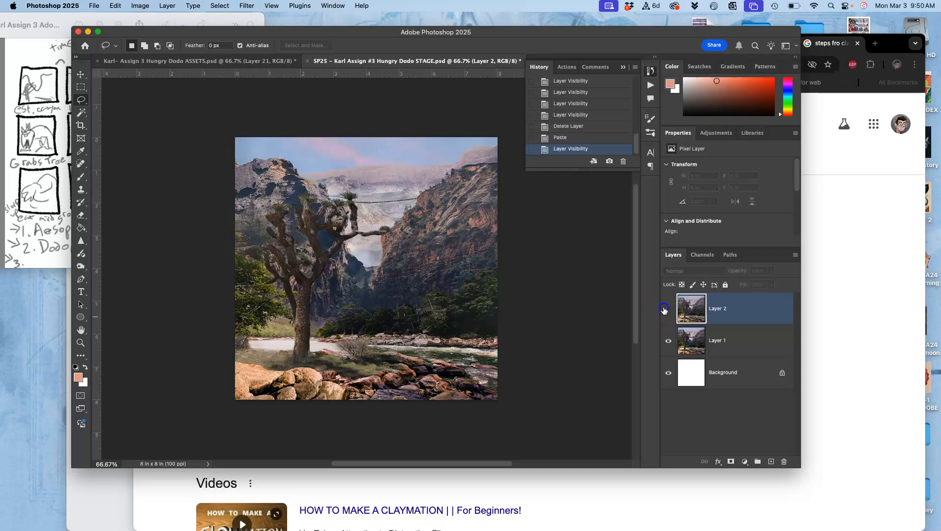
{"action": "left_click", "coordinate": [664, 309]}
{"action": "left_click", "coordinate": [664, 309]}
{"action": "left_click", "coordinate": [664, 310]}
{"action": "left_click", "coordinate": [664, 310]}
{"action": "left_click", "coordinate": [664, 309]}
{"action": "left_click", "coordinate": [664, 309]}
{"action": "left_click", "coordinate": [663, 309]}
{"action": "left_click", "coordinate": [663, 309]}
{"action": "left_click", "coordinate": [664, 309]}
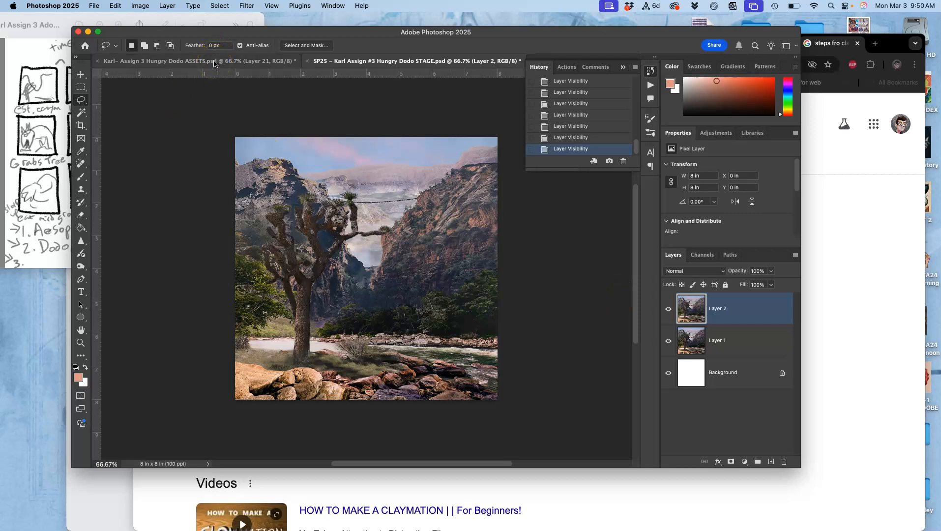
Deselect the canvas in the ASSETS document and delete the stamped Layer 21
{"action": "left_click", "coordinate": [215, 61]}
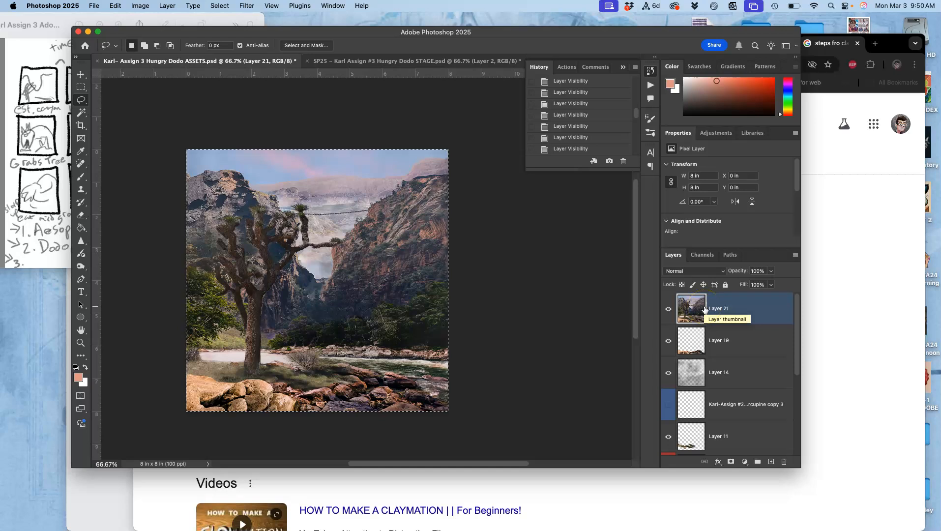
{"action": "key", "text": "super+d"}
{"action": "key", "text": "BackSpace"}
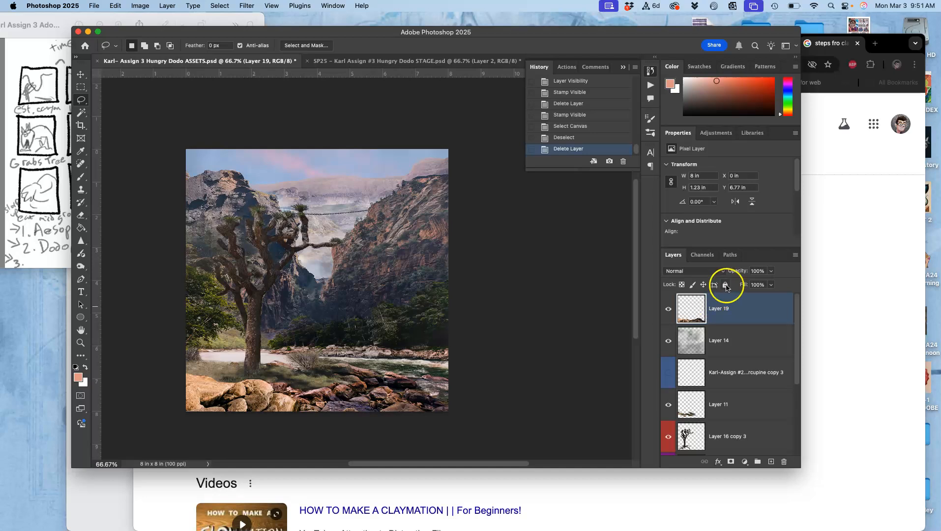
Look over the STAGE document and the storyboard sketches, and return to the ASSETS document
{"action": "left_click", "coordinate": [449, 61]}
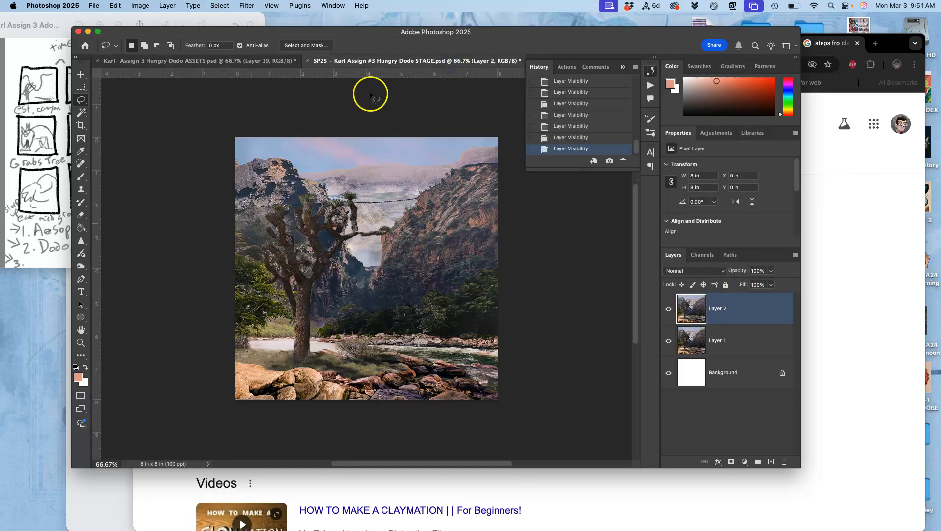
{"action": "left_click", "coordinate": [234, 61]}
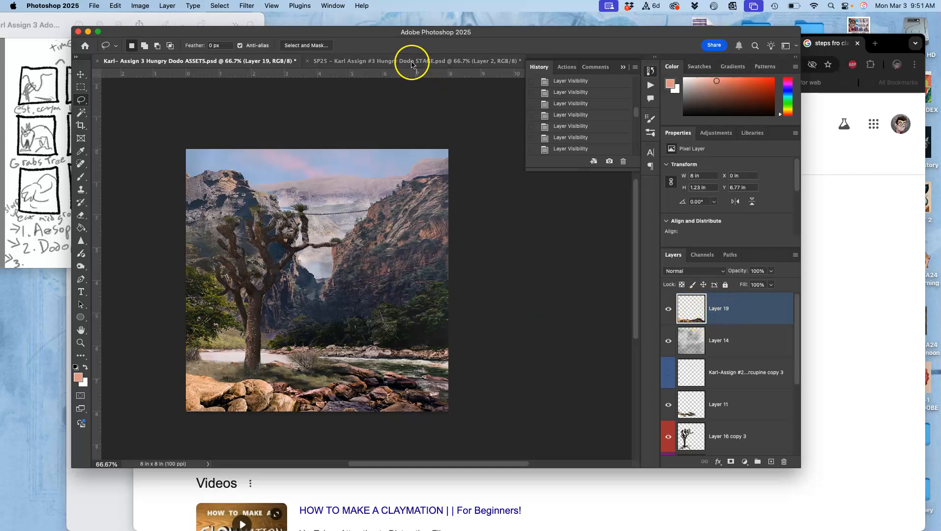
{"action": "left_click", "coordinate": [42, 120]}
{"action": "left_click", "coordinate": [498, 107]}
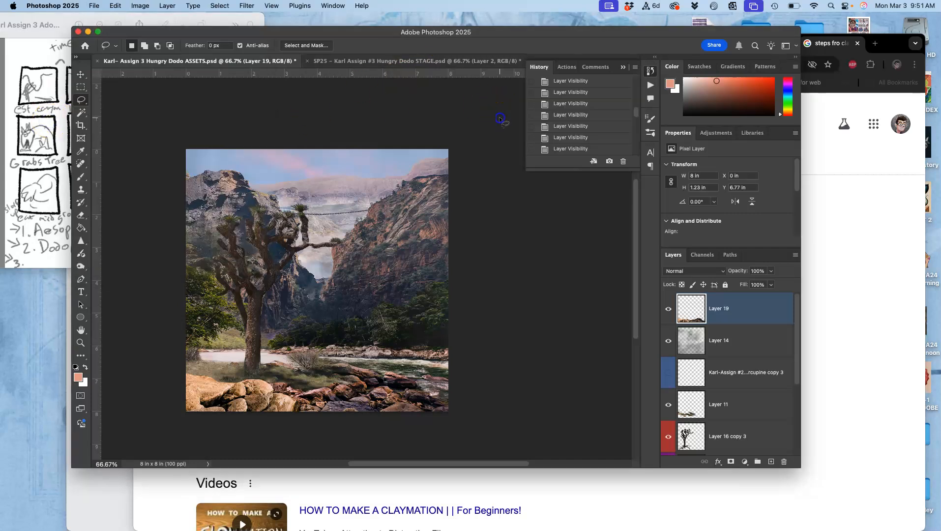
Lower the opacity of Layer 14 in the ASSETS document to 21%
{"action": "left_click", "coordinate": [711, 347]}
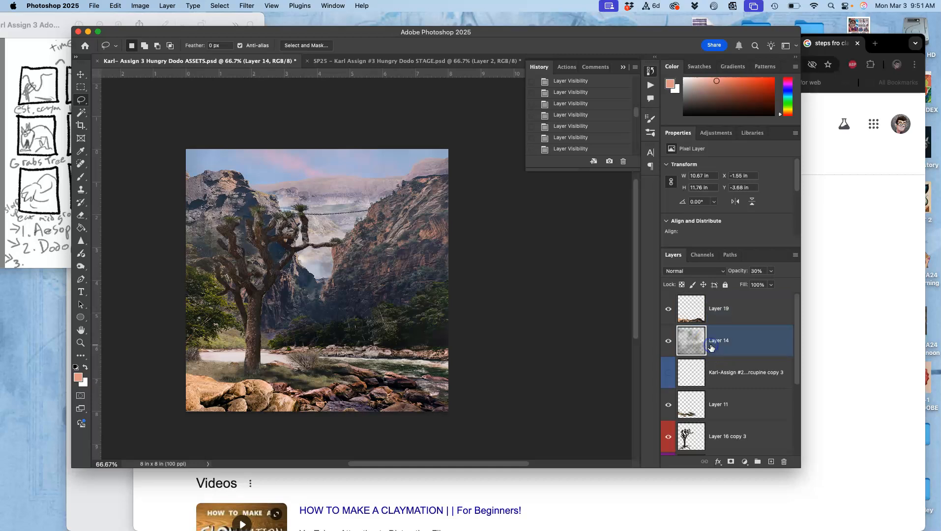
{"action": "left_click", "coordinate": [771, 272]}
{"action": "left_click", "coordinate": [761, 284]}
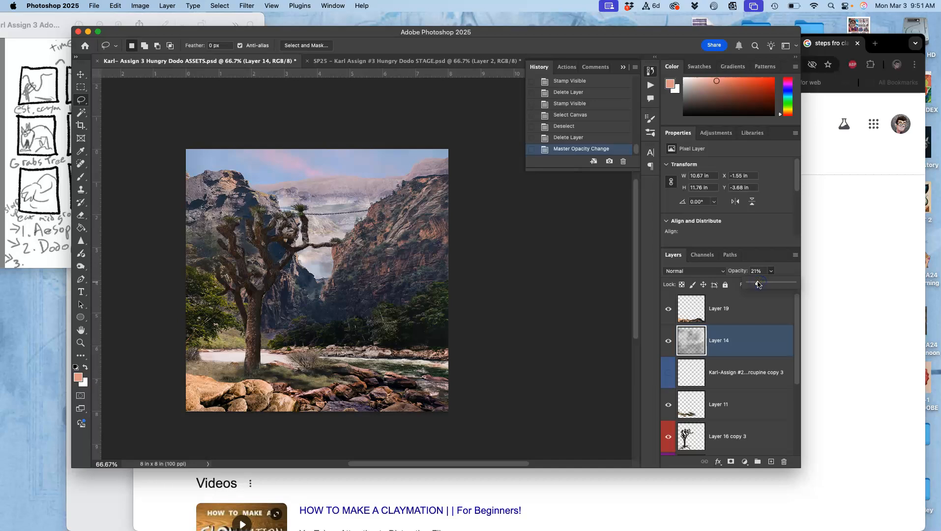
Duplicate the river-area Layer 20 and mark the copy with the same Fuchsia color label
{"action": "scroll", "coordinate": [756, 410], "scroll_direction": "down", "scroll_amount": 5}
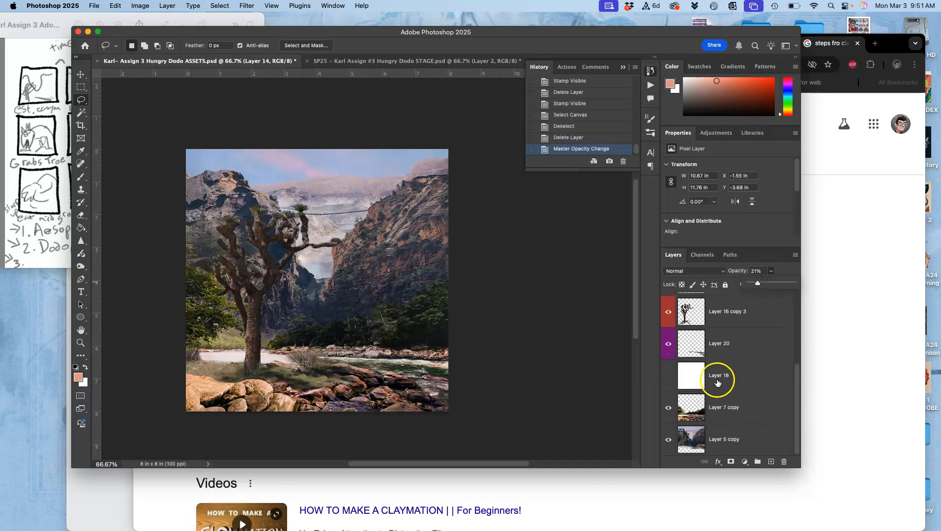
{"action": "left_click", "coordinate": [714, 347]}
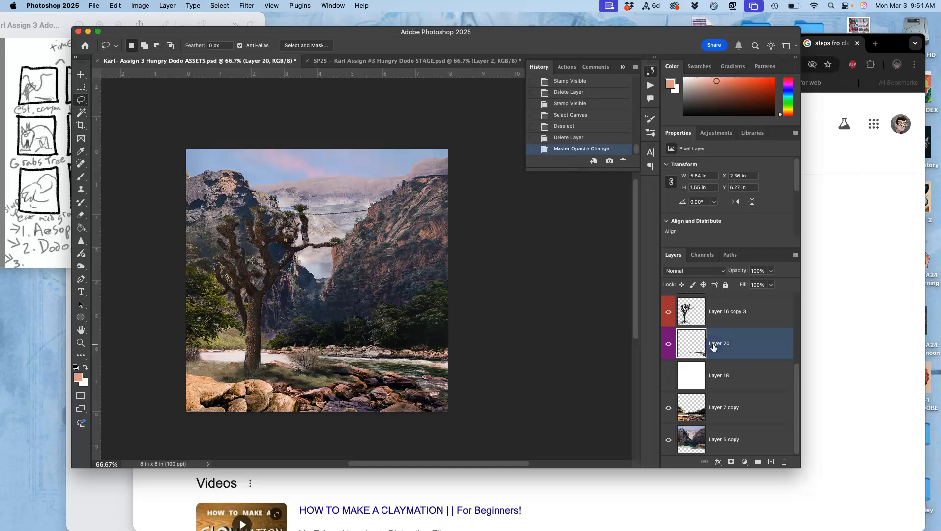
{"action": "key", "text": "super+j"}
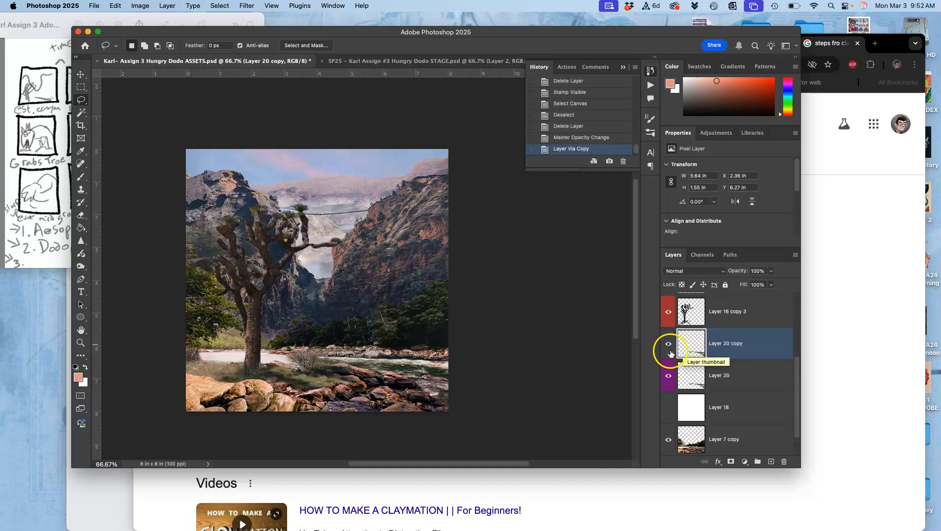
{"action": "right_click", "coordinate": [663, 356]}
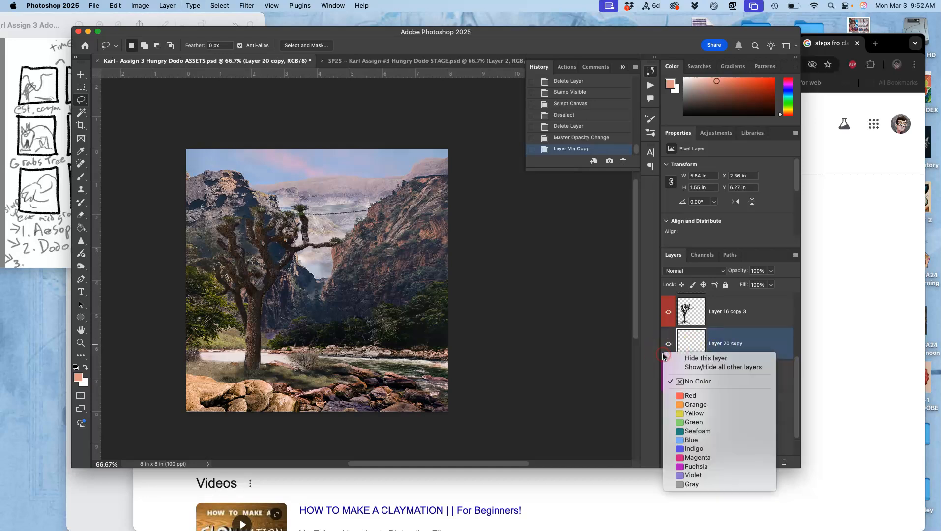
{"action": "left_click", "coordinate": [687, 473]}
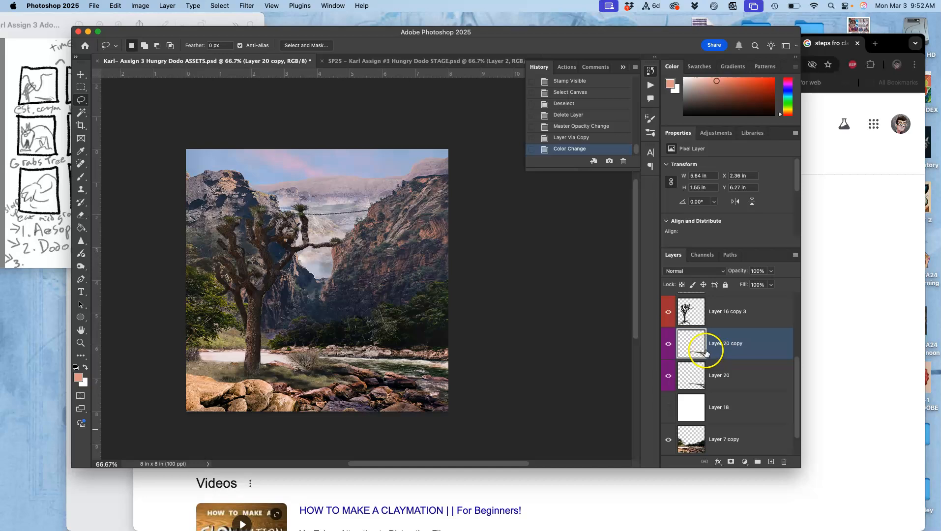
Apply a Levels adjustment to Layer 20 copy with input levels of 30, 1.15 and 235
{"action": "key", "text": "super+equal"}
{"action": "key", "text": "super+equal"}
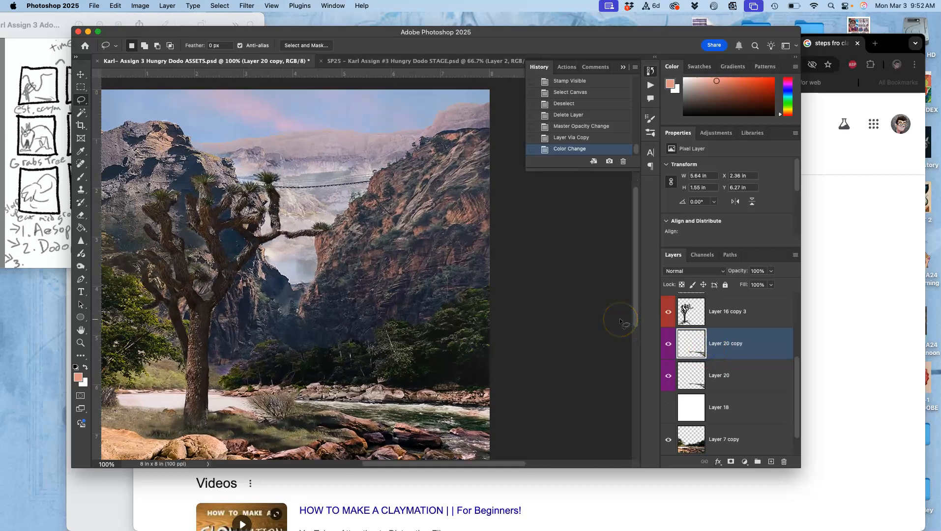
{"action": "scroll", "coordinate": [458, 309], "scroll_direction": "down", "scroll_amount": 5}
{"action": "scroll", "coordinate": [458, 309], "scroll_direction": "right", "scroll_amount": 2}
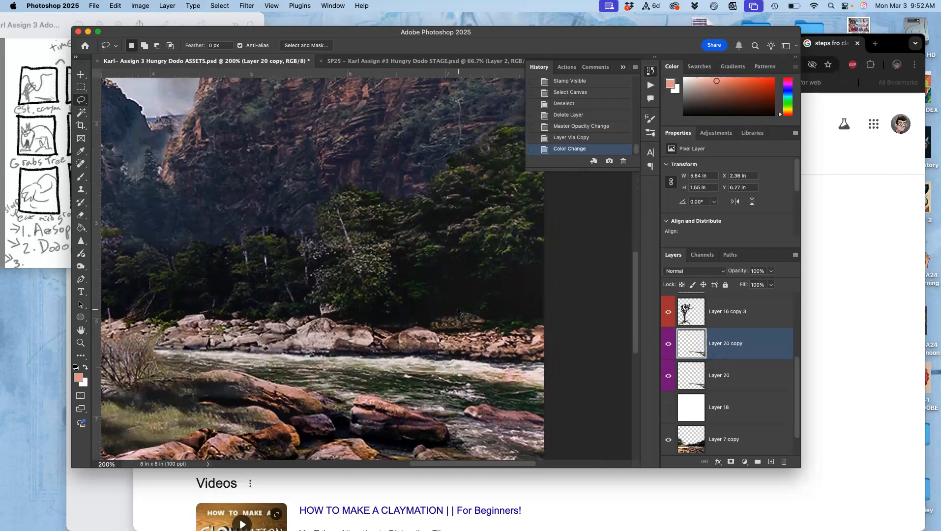
{"action": "left_click", "coordinate": [140, 5]}
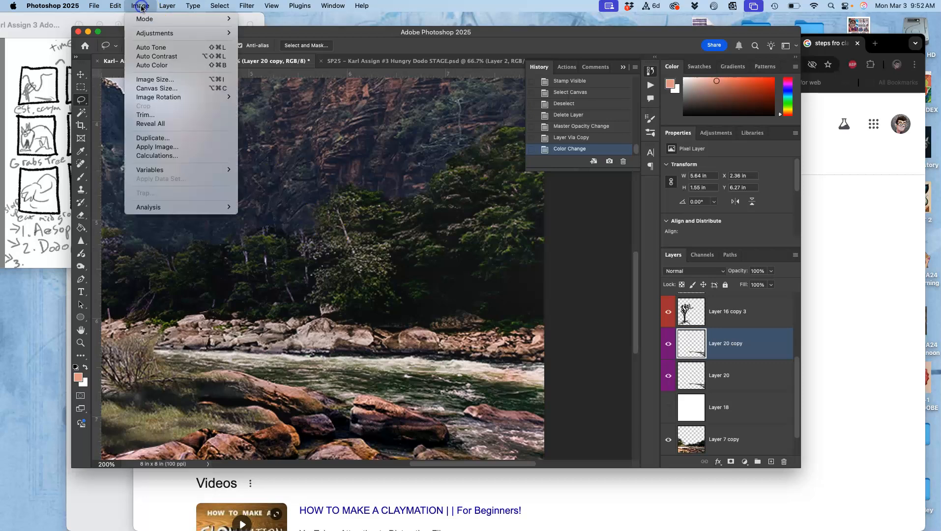
{"action": "mouse_move", "coordinate": [146, 33]}
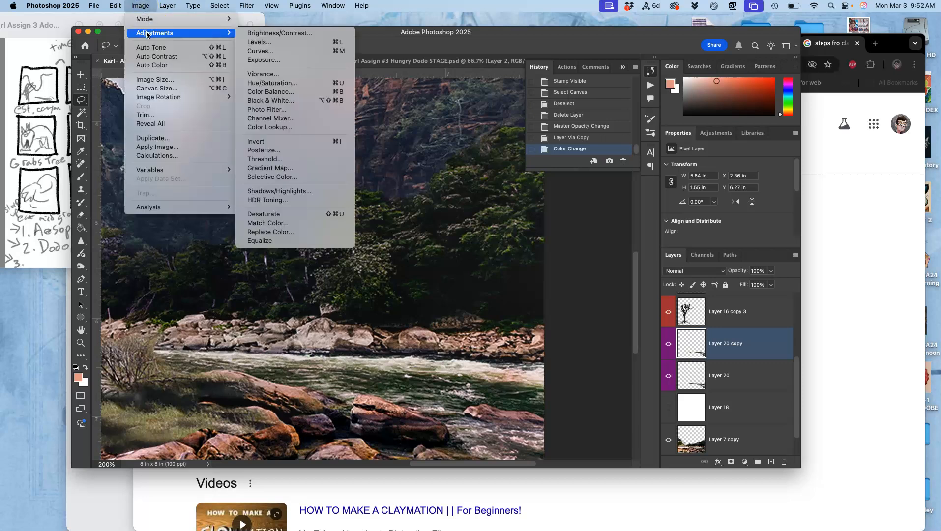
{"action": "left_click", "coordinate": [259, 42]}
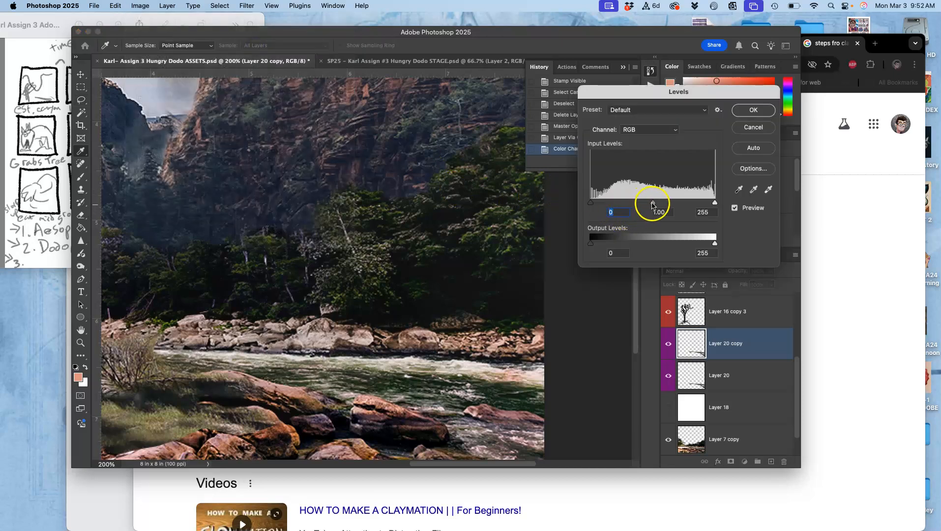
{"action": "left_click_drag", "start_coordinate": [653, 205], "coordinate": [645, 205]}
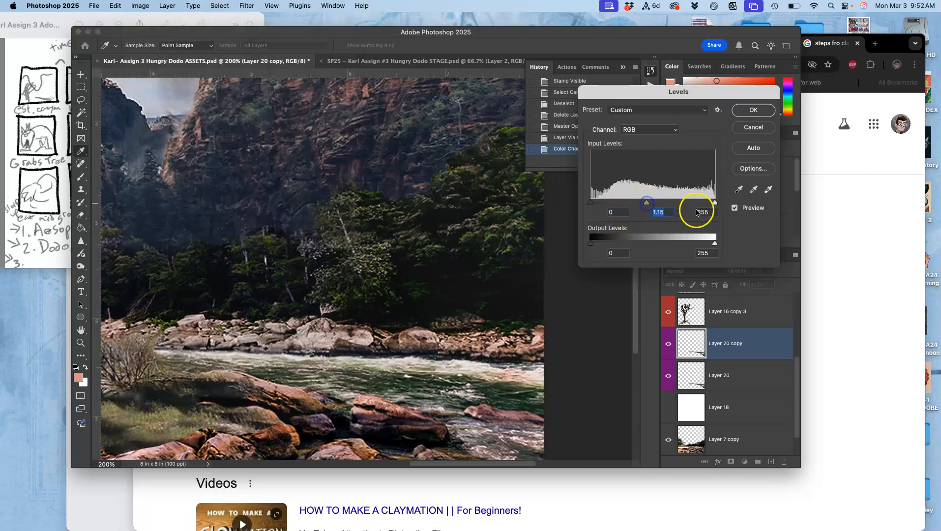
{"action": "left_click_drag", "start_coordinate": [715, 203], "coordinate": [705, 204]}
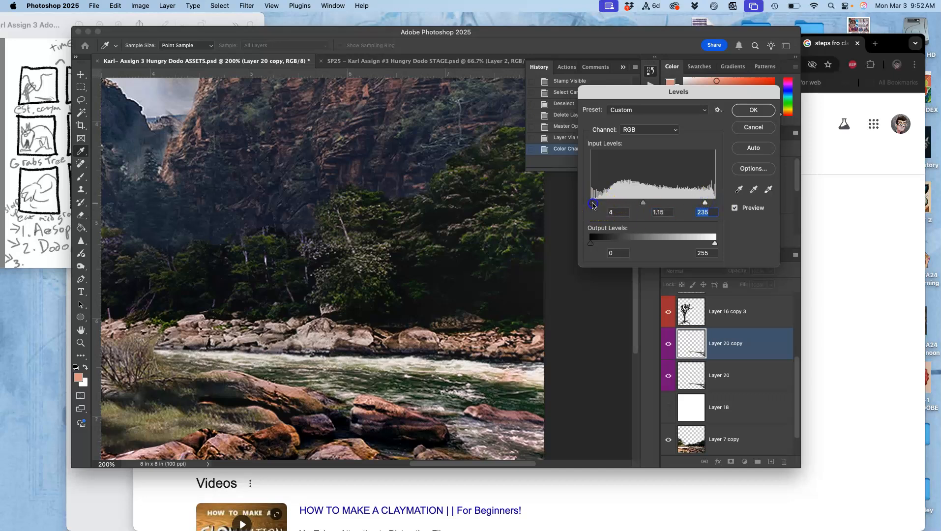
{"action": "left_click_drag", "start_coordinate": [590, 203], "coordinate": [605, 205]}
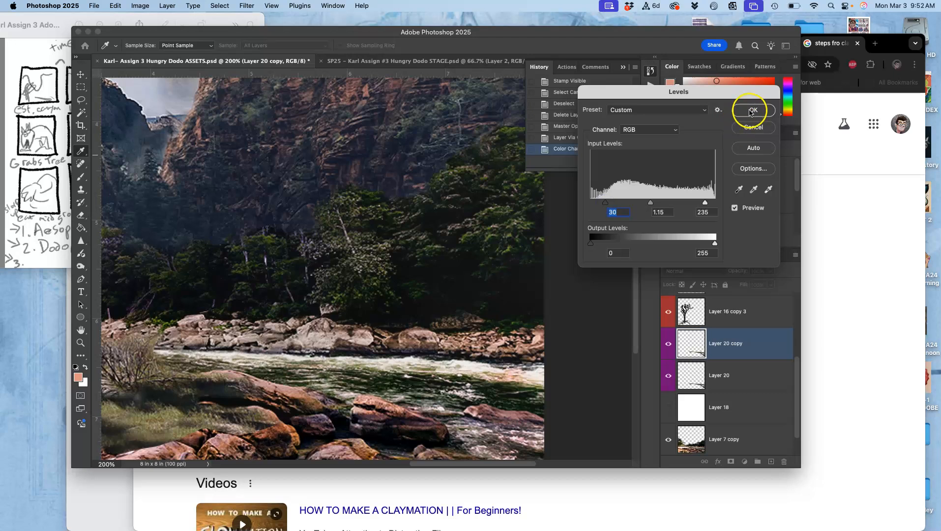
{"action": "left_click", "coordinate": [752, 110]}
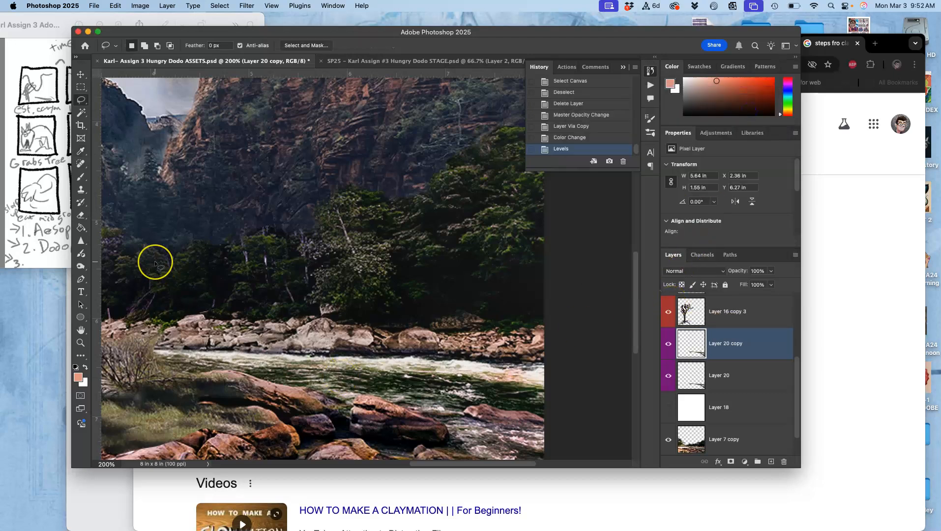
Compare the river with Layer 20 copy hidden and shown, and lighten its water with the Dodge tool at 23% midtone exposure
{"action": "key", "text": "super+minus"}
{"action": "key", "text": "super+minus"}
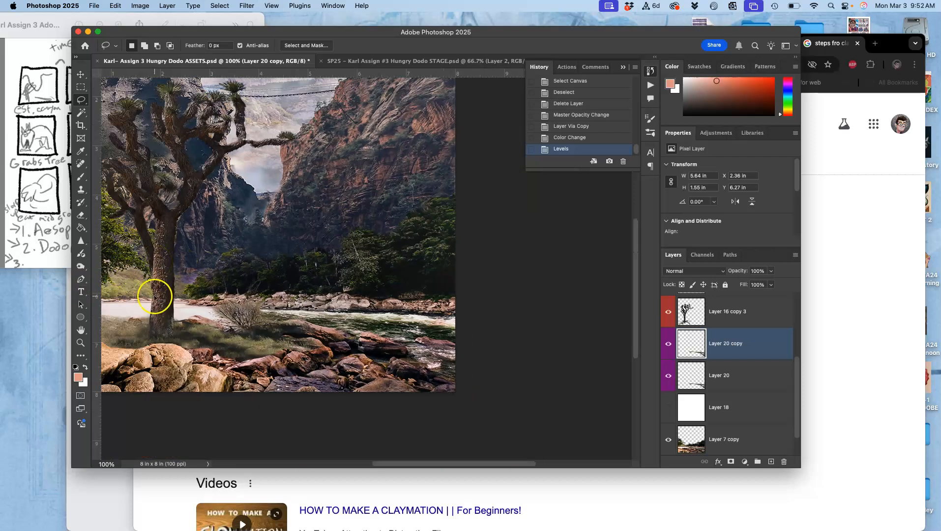
{"action": "left_click", "coordinate": [669, 344]}
{"action": "left_click", "coordinate": [668, 343]}
{"action": "left_click", "coordinate": [669, 343]}
{"action": "left_click", "coordinate": [669, 344]}
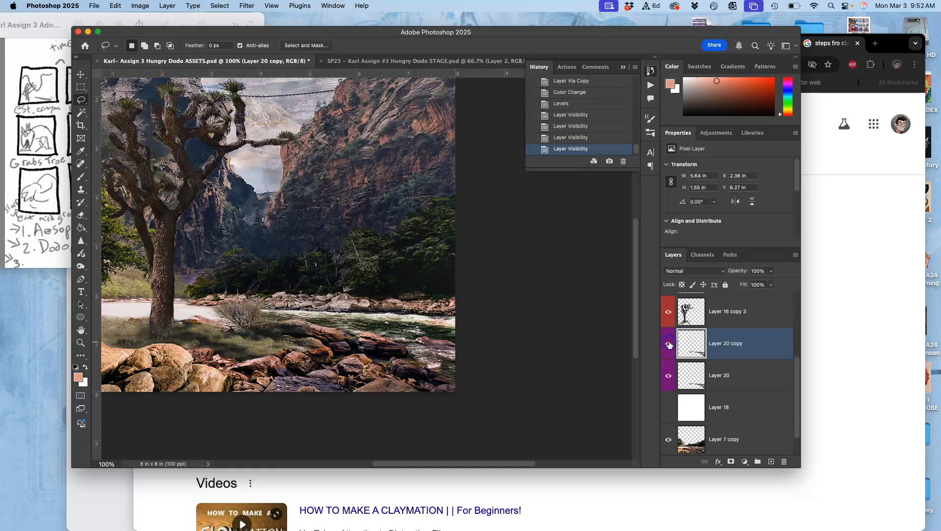
{"action": "left_click", "coordinate": [80, 268]}
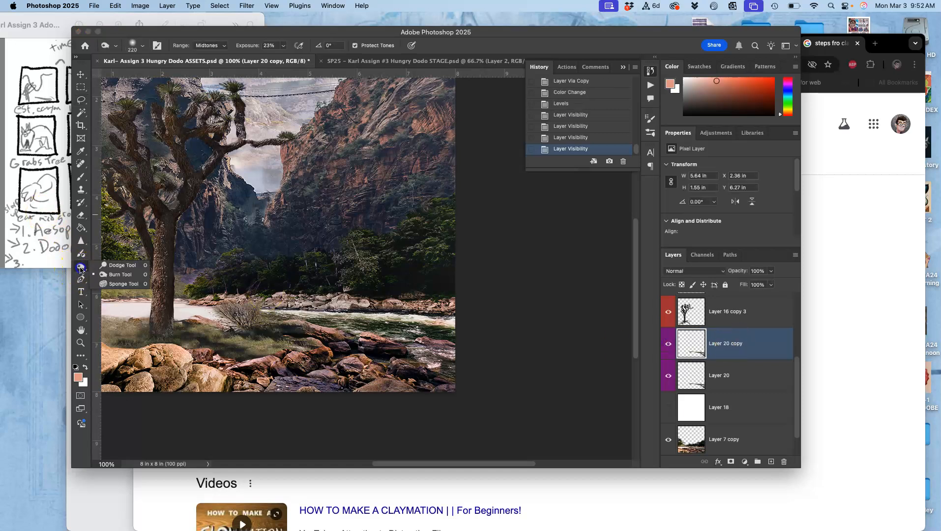
{"action": "left_click", "coordinate": [119, 265]}
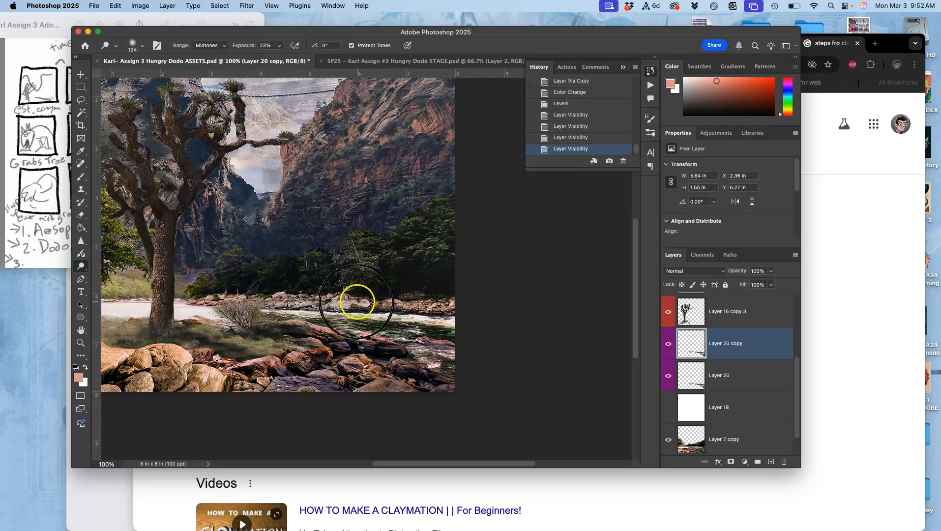
{"action": "mouse_move", "coordinate": [353, 300]}
{"action": "left_mouse_down"}
{"action": "mouse_move", "coordinate": [340, 322]}
{"action": "mouse_move", "coordinate": [374, 306]}
{"action": "mouse_move", "coordinate": [360, 315]}
{"action": "mouse_move", "coordinate": [417, 315]}
{"action": "mouse_move", "coordinate": [436, 304]}
{"action": "mouse_move", "coordinate": [424, 331]}
{"action": "left_mouse_up"}
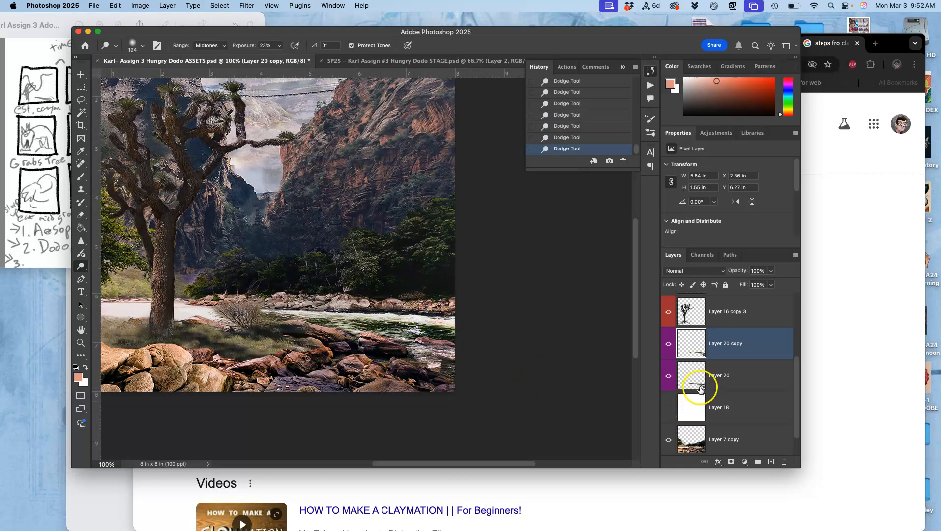
Check Layer 20 copy against the original river layer and lower the copy's opacity to 47%
{"action": "left_click", "coordinate": [668, 343]}
{"action": "left_click", "coordinate": [668, 374]}
{"action": "left_click", "coordinate": [668, 350]}
{"action": "left_click", "coordinate": [668, 350]}
{"action": "left_click", "coordinate": [668, 374]}
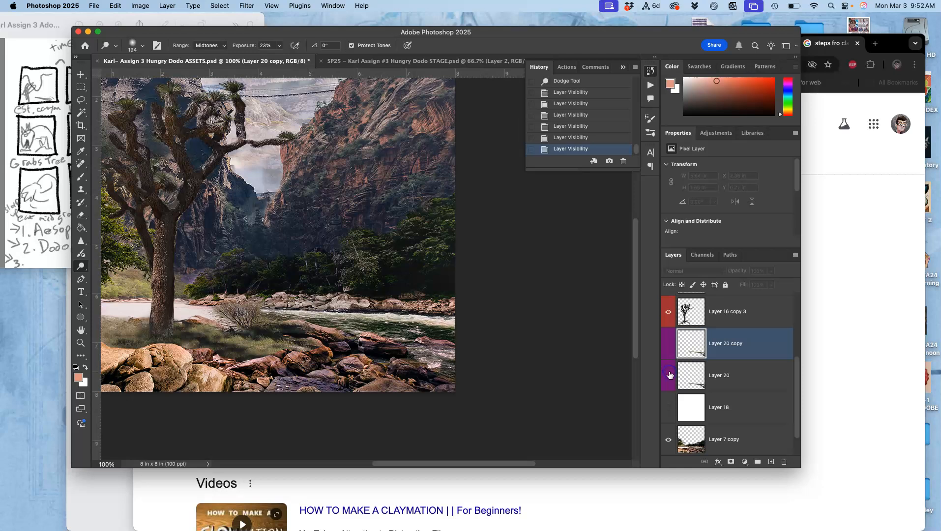
{"action": "left_click", "coordinate": [668, 350]}
{"action": "left_click", "coordinate": [770, 271]}
{"action": "left_click", "coordinate": [758, 284]}
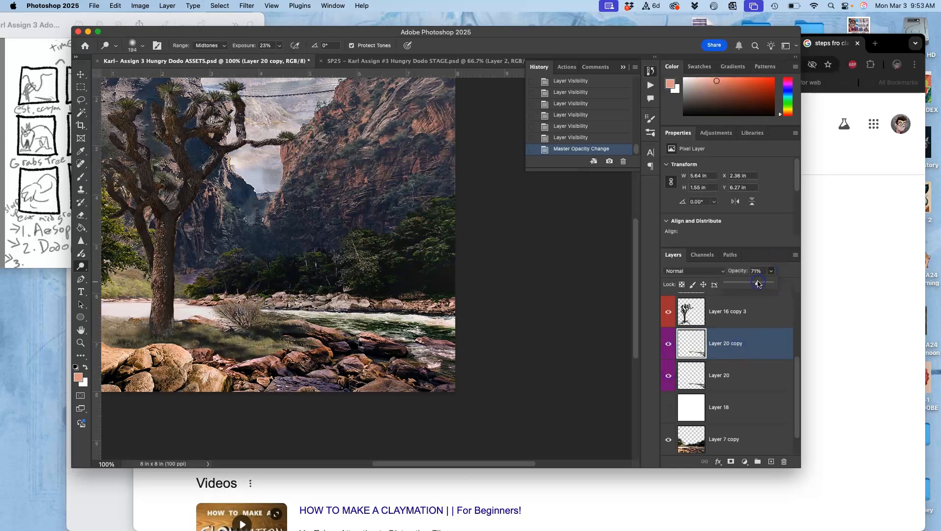
{"action": "left_click", "coordinate": [668, 343]}
{"action": "left_click", "coordinate": [668, 345]}
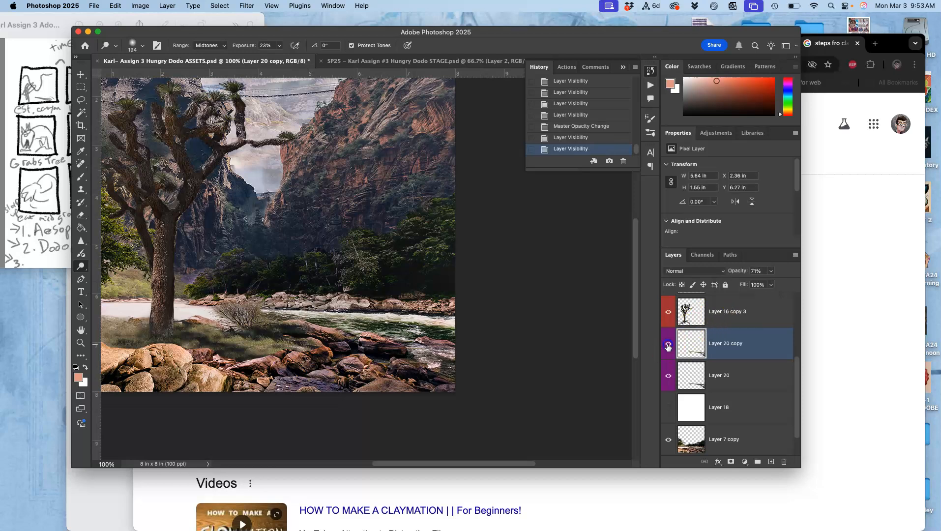
{"action": "left_click", "coordinate": [770, 272]}
{"action": "left_click_drag", "start_coordinate": [770, 284], "coordinate": [761, 285]}
Compare the river versions by toggling Layer 20 and Layer 20 copy, leaving Layer 20 hidden and the copy shown
{"action": "left_click", "coordinate": [667, 348]}
{"action": "left_click", "coordinate": [669, 377]}
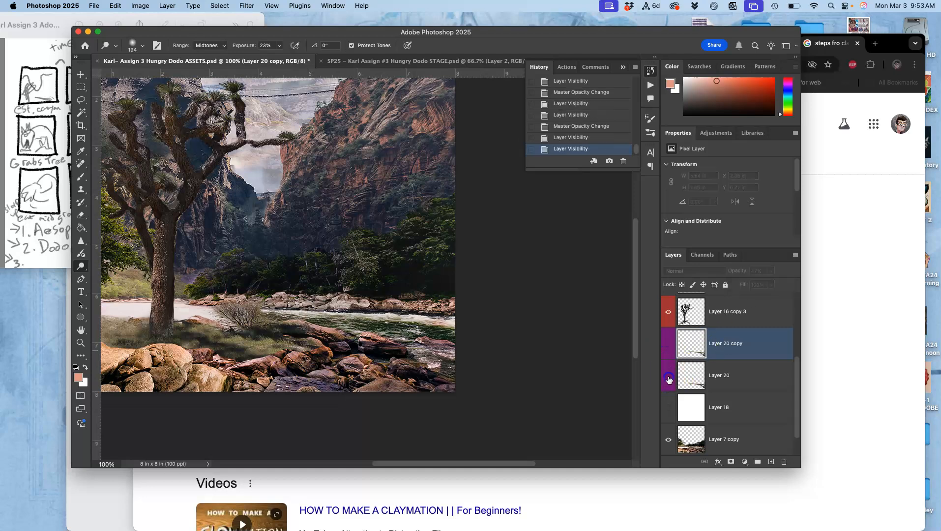
{"action": "left_click", "coordinate": [668, 377]}
{"action": "left_click", "coordinate": [668, 347]}
{"action": "left_click", "coordinate": [667, 376]}
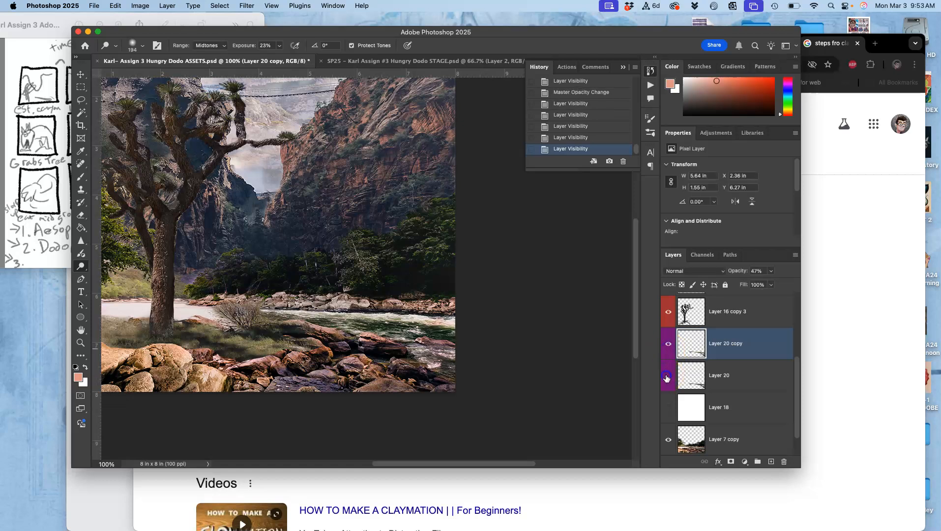
{"action": "left_click", "coordinate": [668, 345]}
{"action": "left_click", "coordinate": [668, 345]}
{"action": "left_click", "coordinate": [668, 346]}
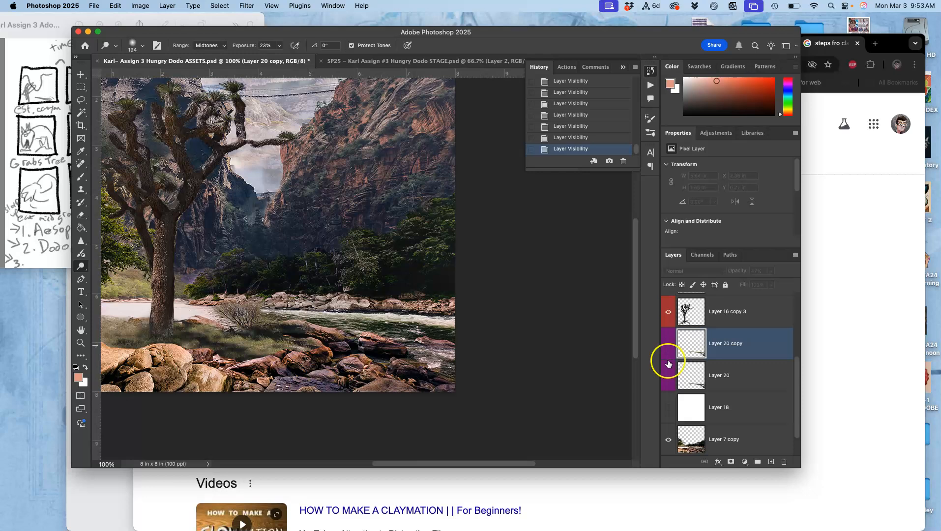
{"action": "left_click", "coordinate": [667, 349]}
{"action": "left_click", "coordinate": [668, 377]}
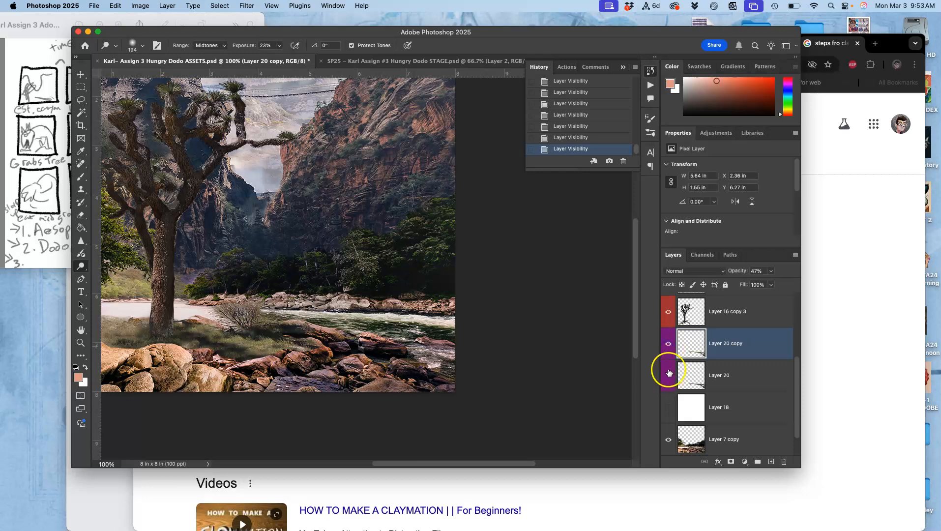
{"action": "left_click", "coordinate": [669, 377]}
{"action": "left_click", "coordinate": [669, 377]}
{"action": "left_click", "coordinate": [668, 375]}
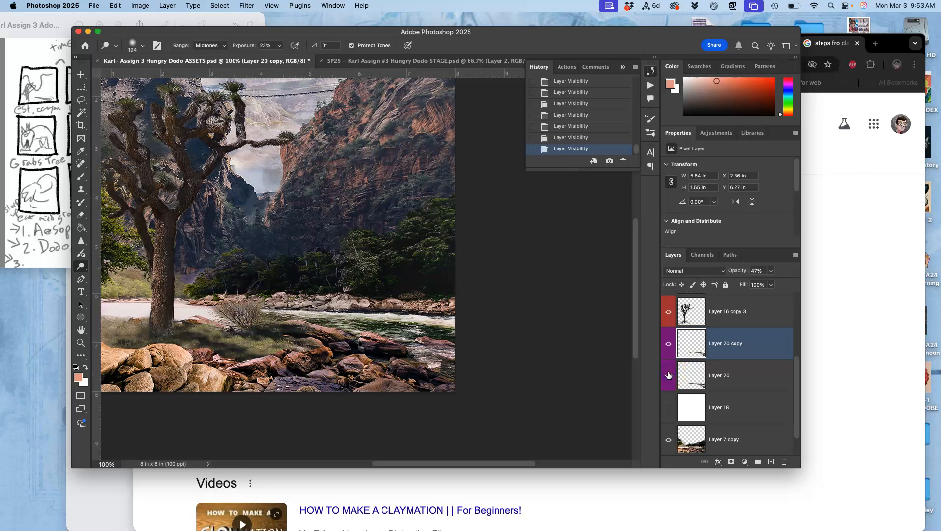
{"action": "left_click", "coordinate": [671, 343]}
{"action": "left_click", "coordinate": [668, 344]}
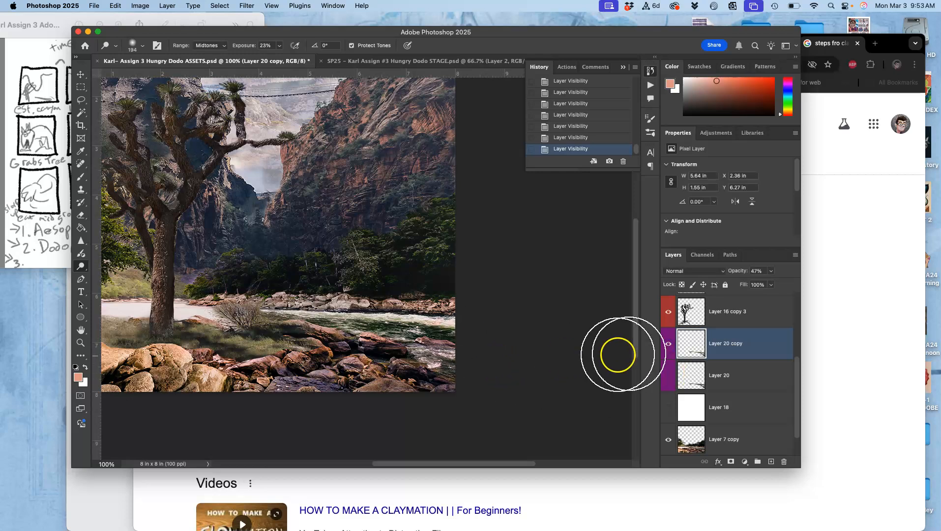
{"action": "left_click", "coordinate": [668, 344]}
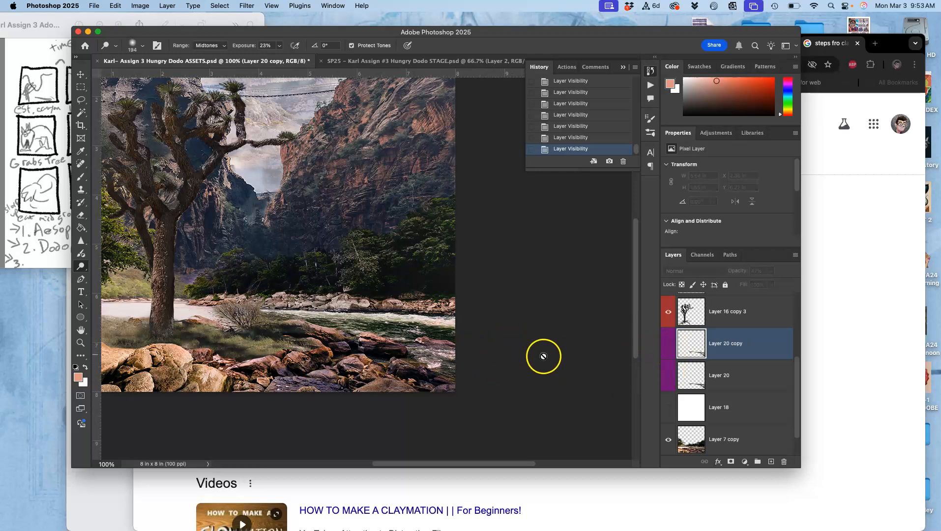
{"action": "left_click", "coordinate": [668, 343]}
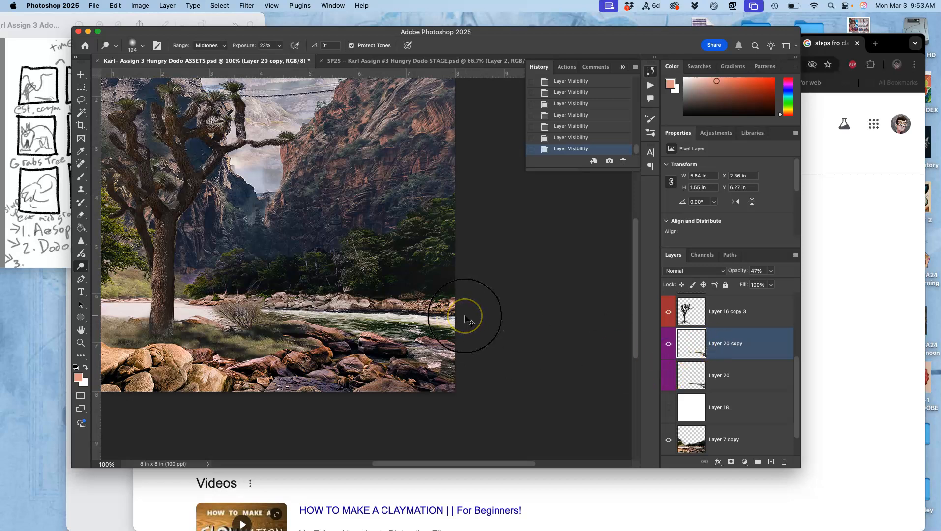
Compare the ASSETS composite with the STAGE frame at fit-to-screen size, with the History panel collapsed, and return to ASSETS
{"action": "key", "text": "super+minus"}
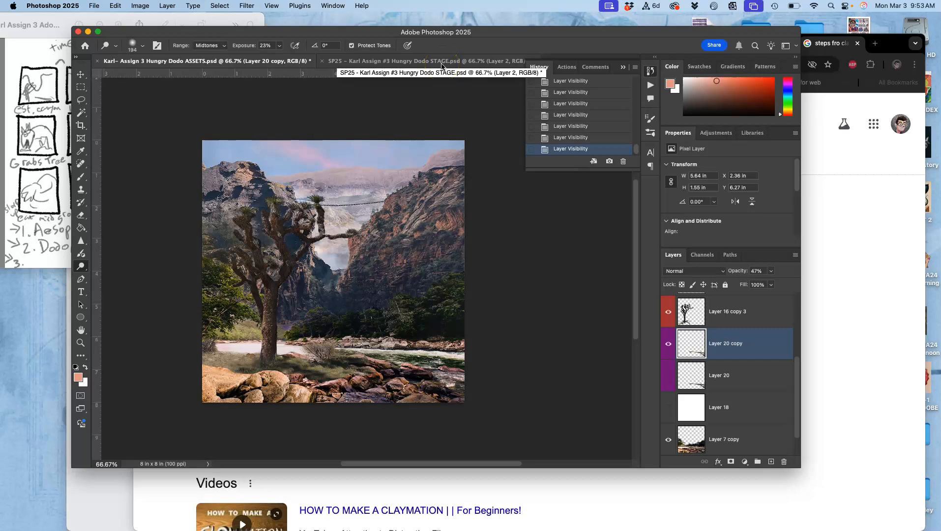
{"action": "left_click", "coordinate": [442, 63]}
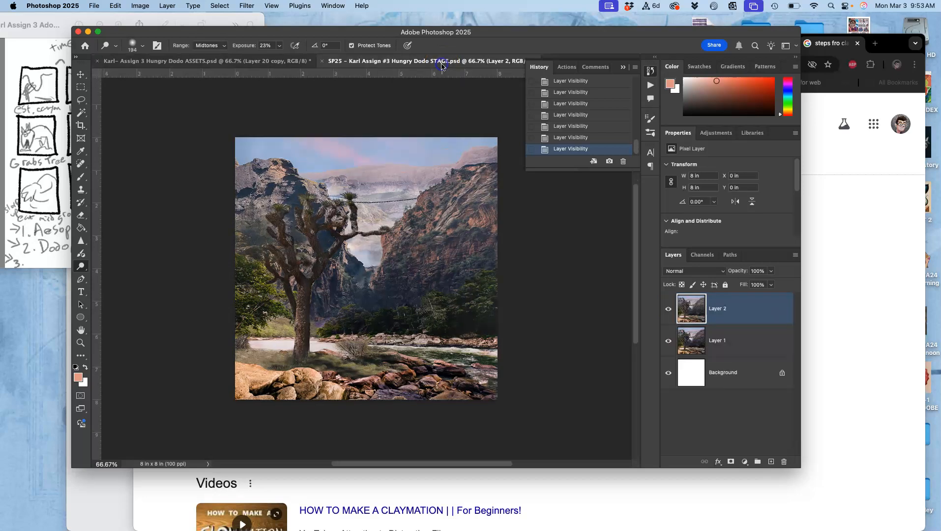
{"action": "left_click", "coordinate": [264, 61]}
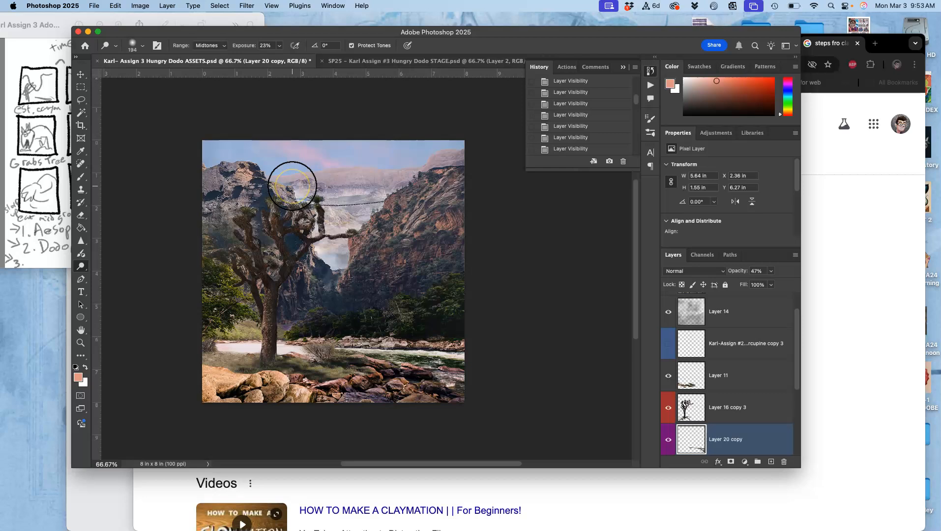
{"action": "scroll", "coordinate": [292, 186], "scroll_direction": "up", "scroll_amount": 3}
{"action": "left_click", "coordinate": [407, 61]}
{"action": "key", "text": "super+0"}
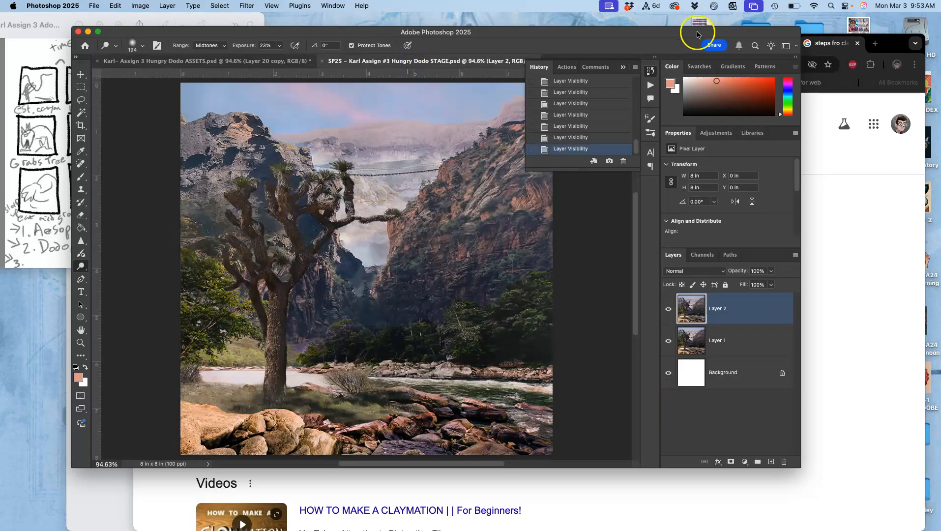
{"action": "left_click", "coordinate": [623, 68]}
{"action": "left_click", "coordinate": [259, 61]}
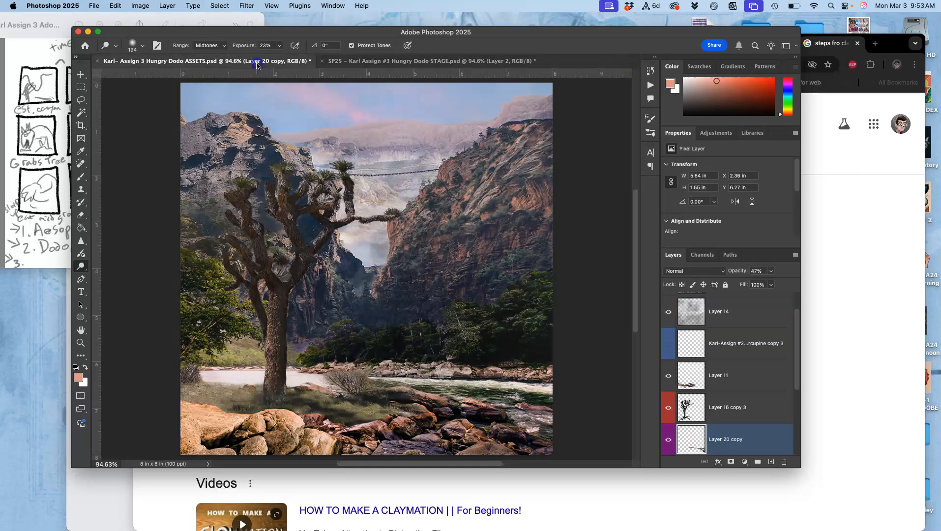
{"action": "left_click", "coordinate": [397, 61]}
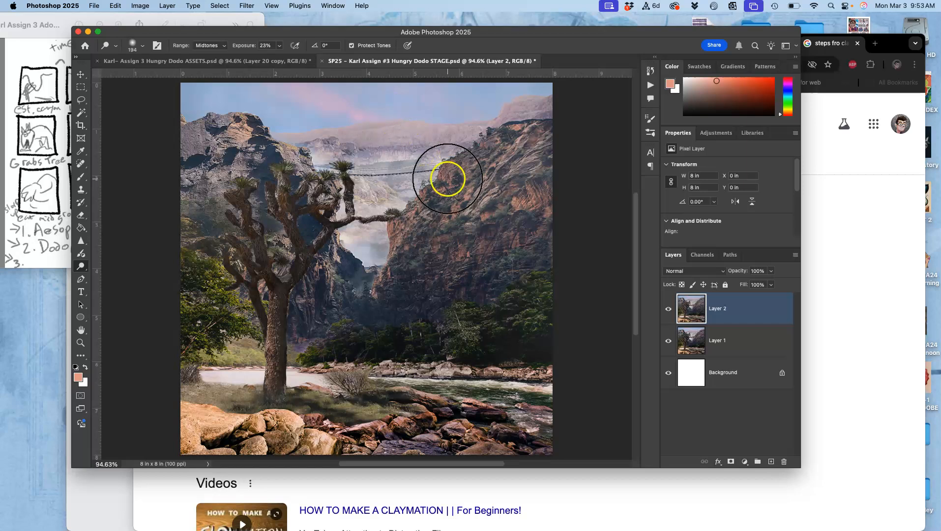
{"action": "left_click", "coordinate": [264, 61]}
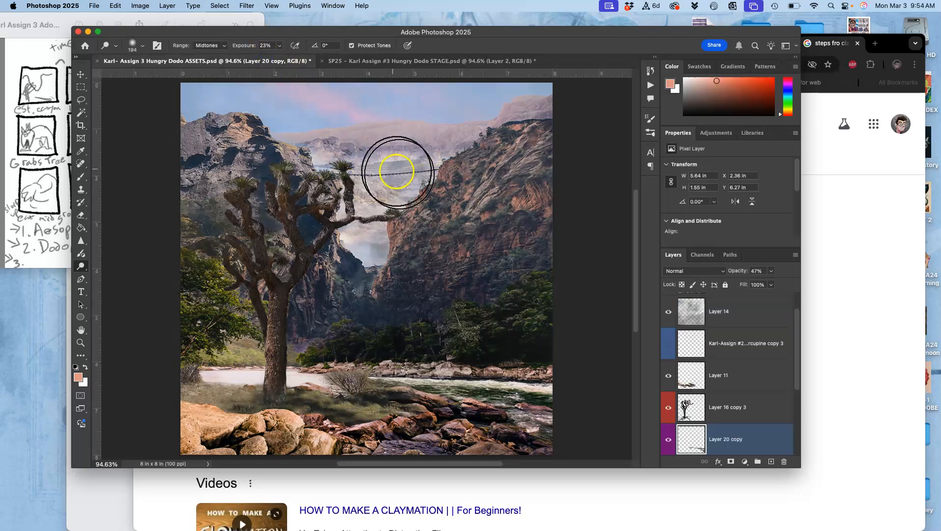
Set the opacity of Layer 14 to 37% and select the topmost Layer 19
{"action": "left_click", "coordinate": [692, 307]}
{"action": "left_click", "coordinate": [771, 271]}
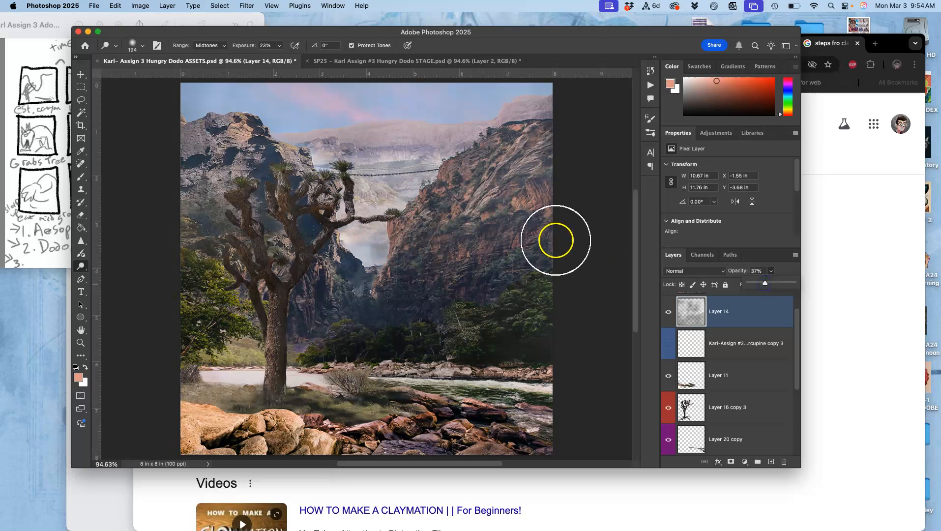
{"action": "scroll", "coordinate": [722, 321], "scroll_direction": "up", "scroll_amount": 1}
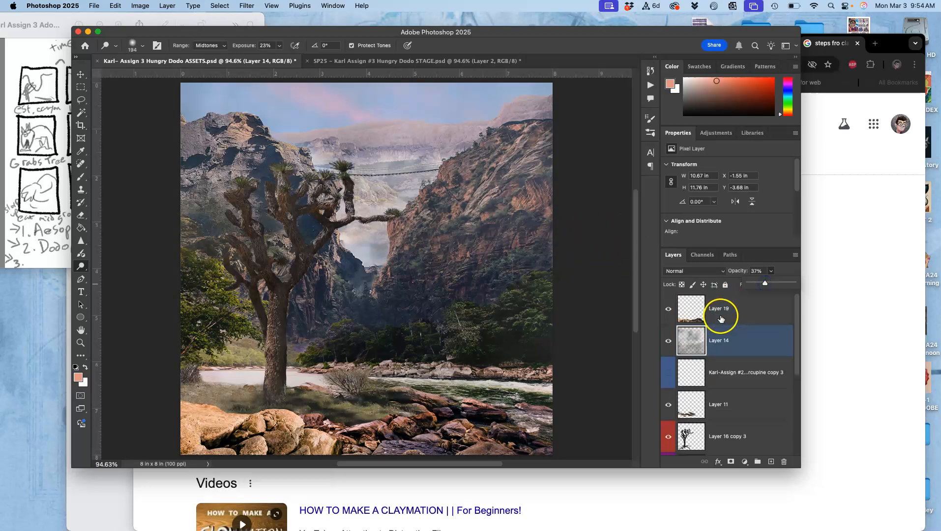
{"action": "left_click", "coordinate": [721, 318]}
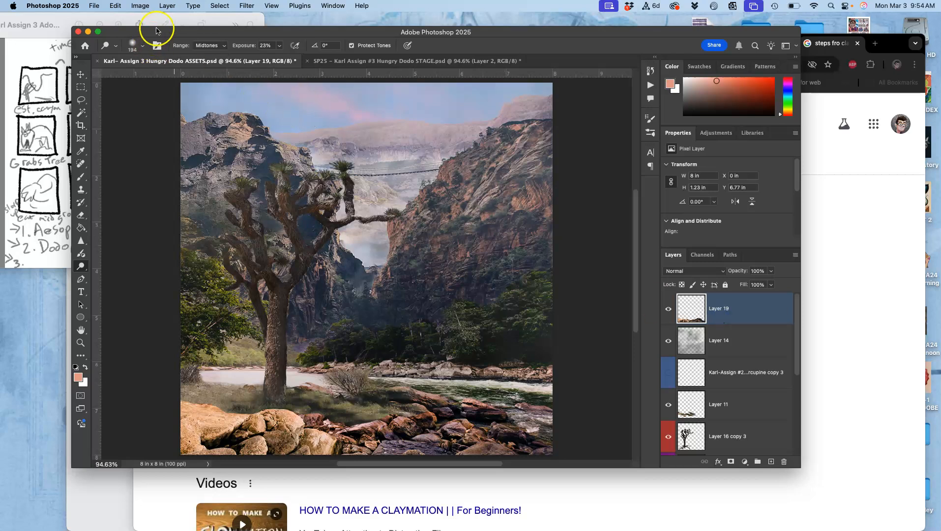
Stamp all visible layers in ASSETS onto a new layer above Layer 19, copy the whole canvas and paste it into STAGE
{"action": "left_click", "coordinate": [166, 6]}
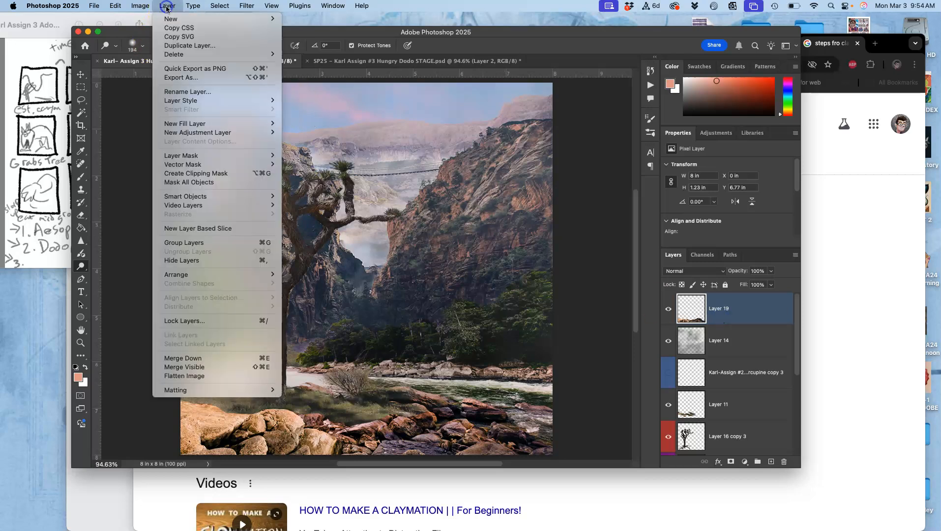
{"action": "left_click", "coordinate": [197, 365], "text": "alt"}
{"action": "key", "text": "super+a"}
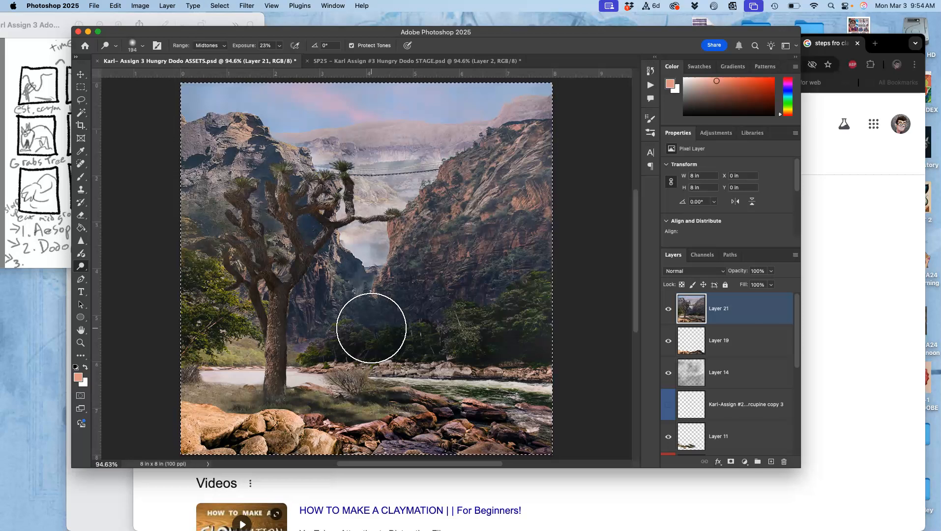
{"action": "left_click", "coordinate": [417, 63]}
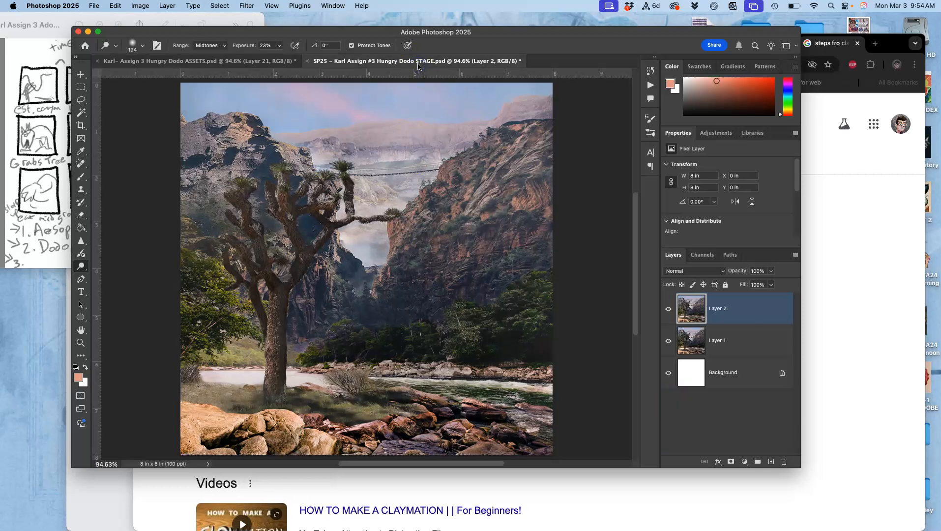
{"action": "key", "text": "super+v"}
Compare the STAGE frames by toggling the visibility of Layer 3 and Layer 2, leave both shown, and return to ASSETS
{"action": "left_click", "coordinate": [668, 311]}
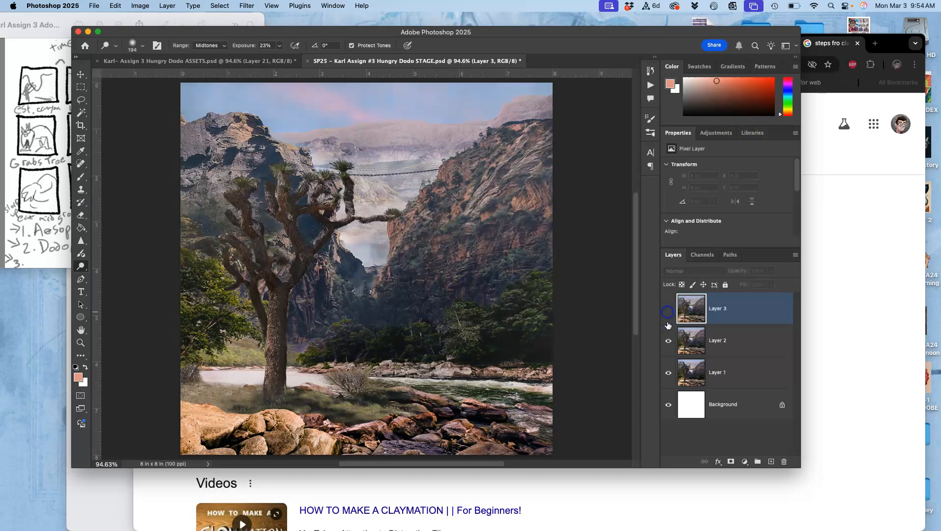
{"action": "left_click", "coordinate": [667, 311]}
{"action": "left_click", "coordinate": [668, 311]}
{"action": "left_click", "coordinate": [668, 342]}
{"action": "left_click", "coordinate": [667, 341]}
{"action": "left_click", "coordinate": [668, 341]}
{"action": "left_click", "coordinate": [668, 342]}
{"action": "left_click", "coordinate": [668, 310]}
{"action": "left_click", "coordinate": [668, 309]}
{"action": "left_click", "coordinate": [669, 337]}
{"action": "left_click", "coordinate": [668, 340]}
{"action": "left_click", "coordinate": [666, 307]}
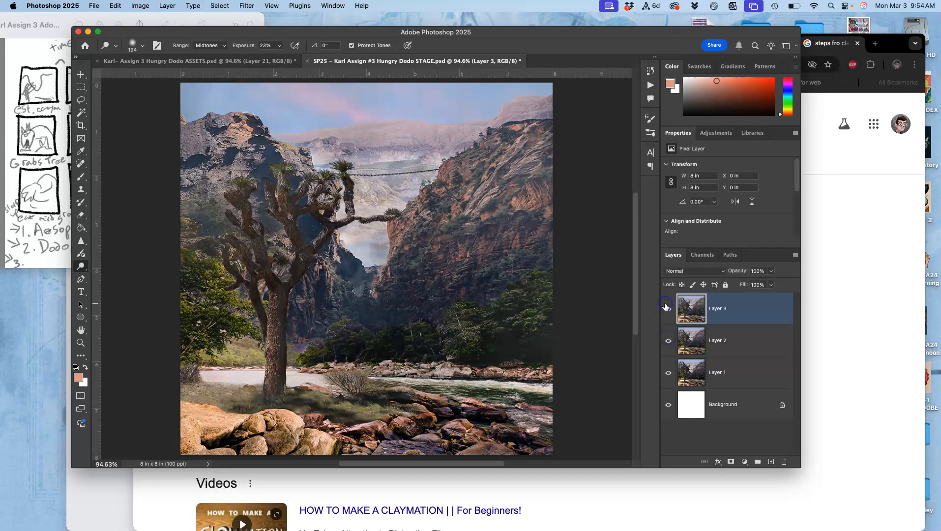
{"action": "left_click", "coordinate": [246, 66]}
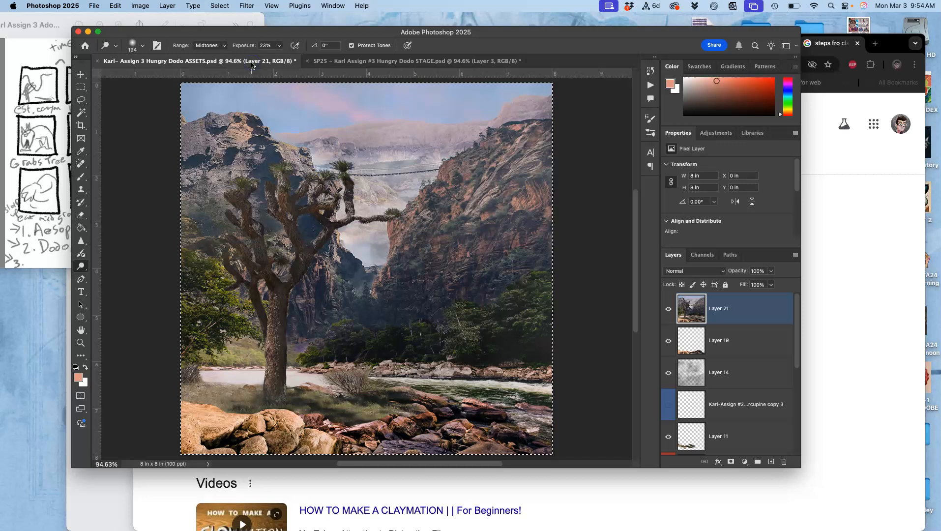
Consult the storyboard sketch and try clearing the contents of stamped Layer 21 within the full-canvas selection, undoing the clearing
{"action": "left_click", "coordinate": [44, 111]}
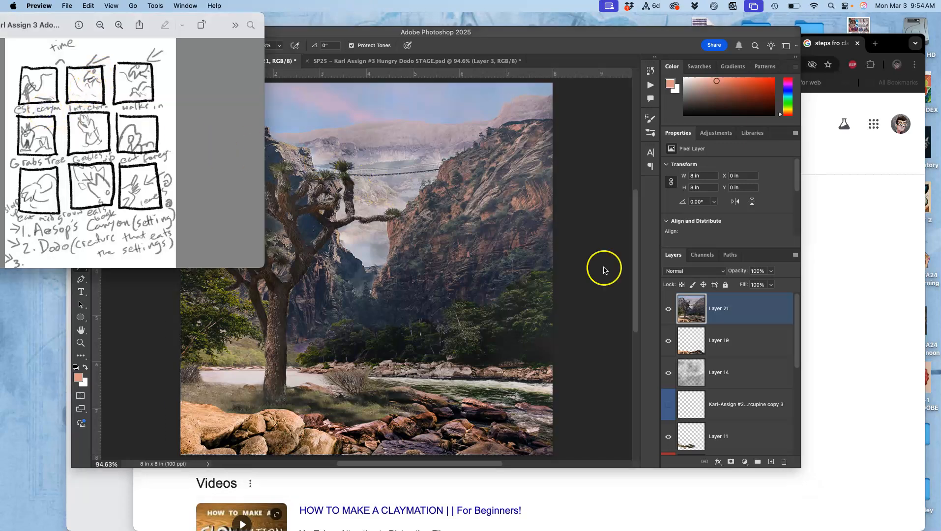
{"action": "left_click", "coordinate": [724, 311]}
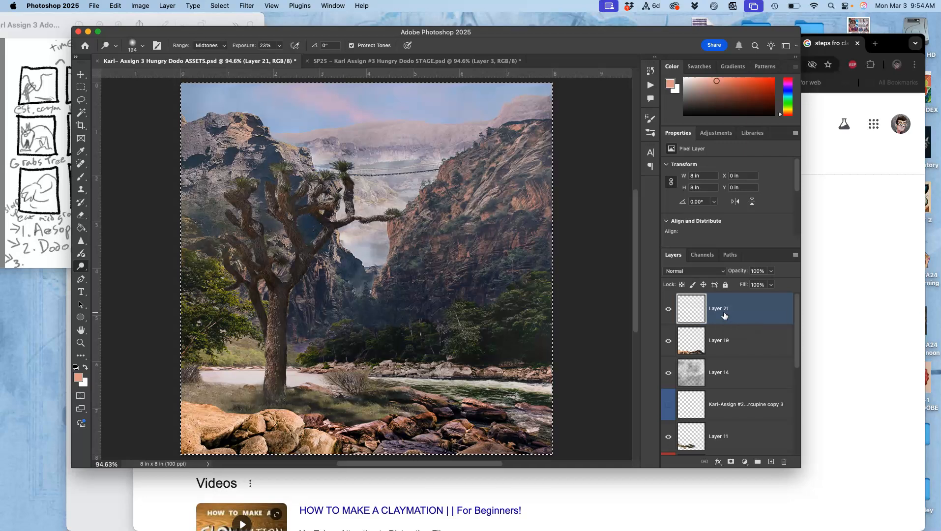
{"action": "left_click", "coordinate": [731, 315]}
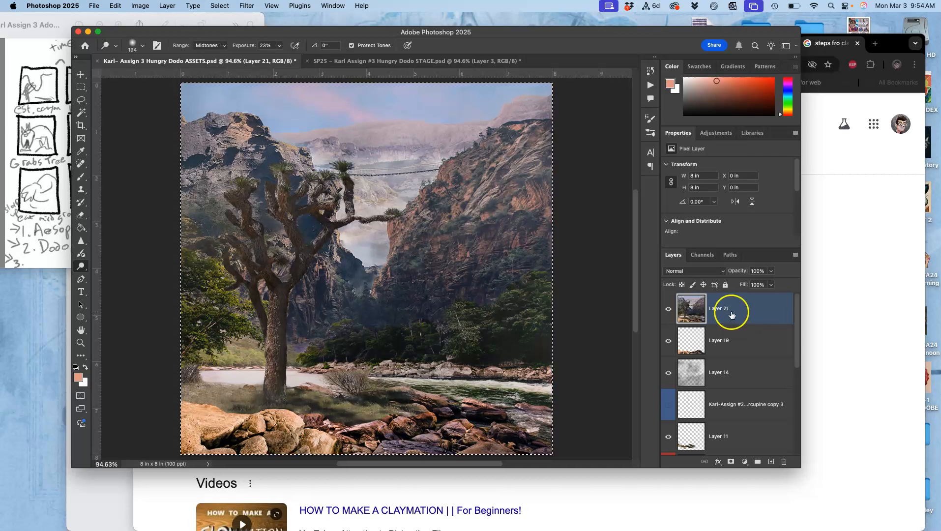
{"action": "left_click", "coordinate": [721, 315]}
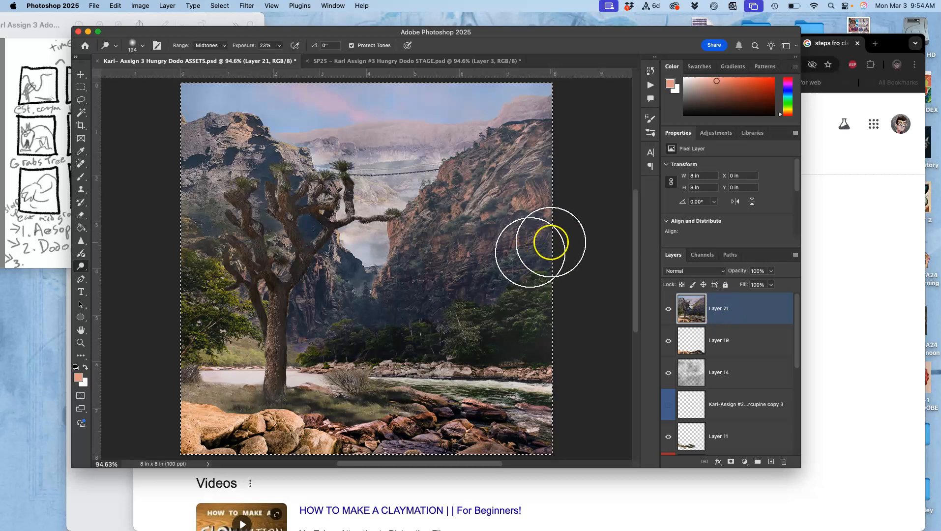
{"action": "left_click_drag", "start_coordinate": [523, 257], "coordinate": [588, 248]}
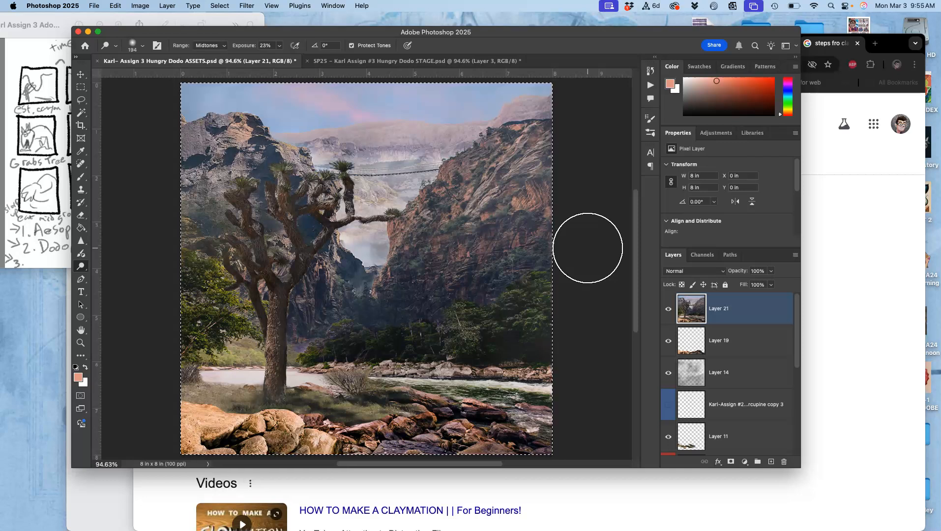
{"action": "key", "text": "Delete"}
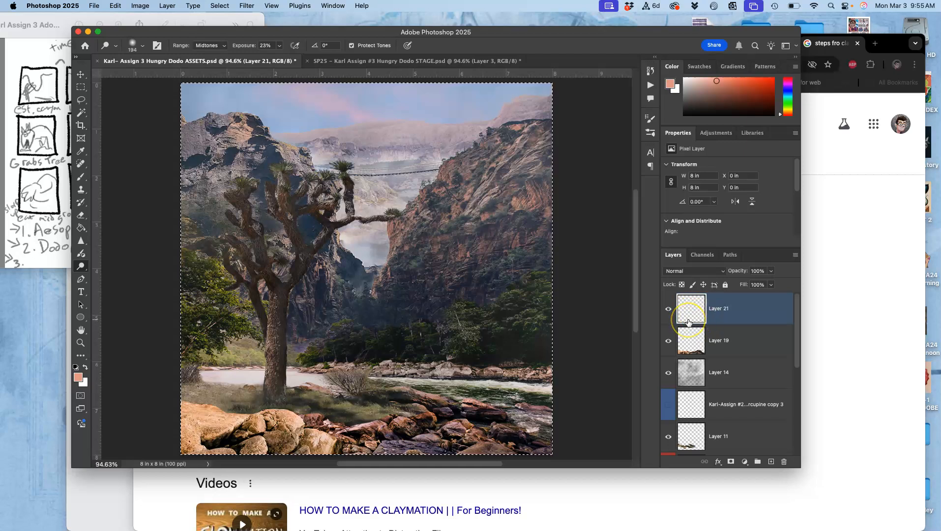
{"action": "key", "text": "cmd+z"}
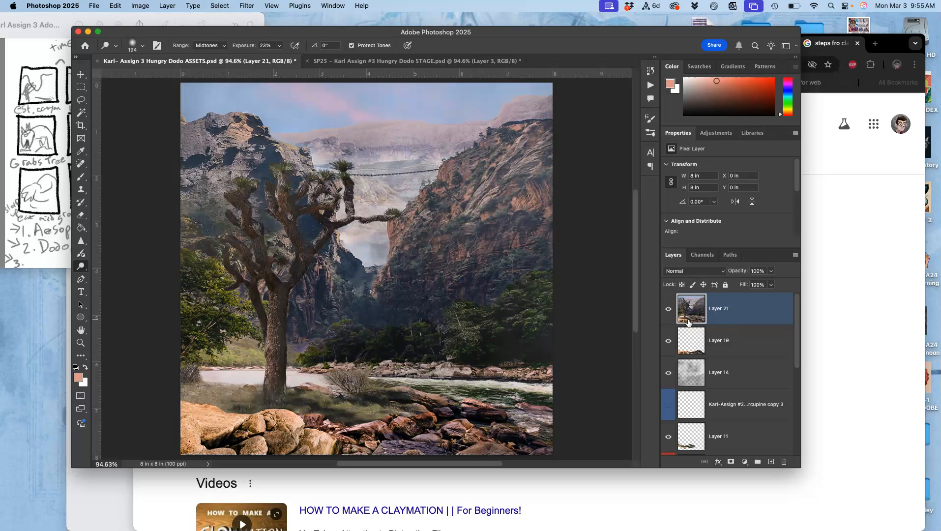
Delete the stamped Layer 21 and set the opacity of Layer 14 to 43%
{"action": "key", "text": "BackSpace"}
{"action": "left_click", "coordinate": [729, 315]}
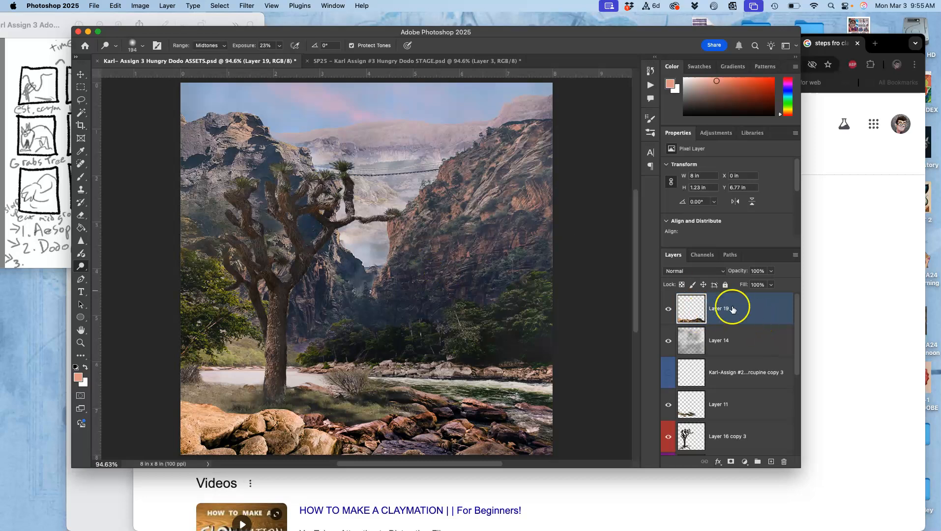
{"action": "left_click", "coordinate": [719, 345]}
{"action": "left_click", "coordinate": [772, 271]}
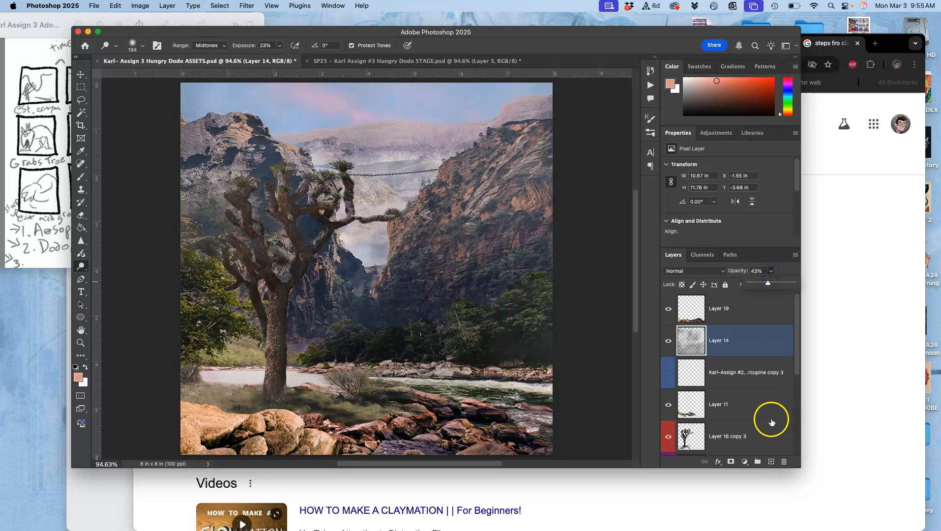
Hide the river layer Layer 20 copy so that both purple-labelled river versions are off
{"action": "scroll", "coordinate": [746, 408], "scroll_direction": "down", "scroll_amount": 5}
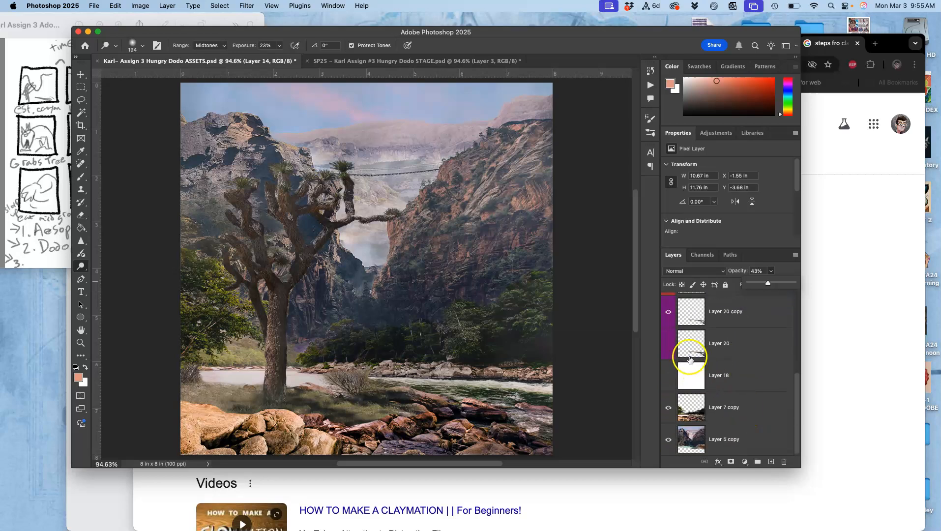
{"action": "left_click", "coordinate": [668, 315]}
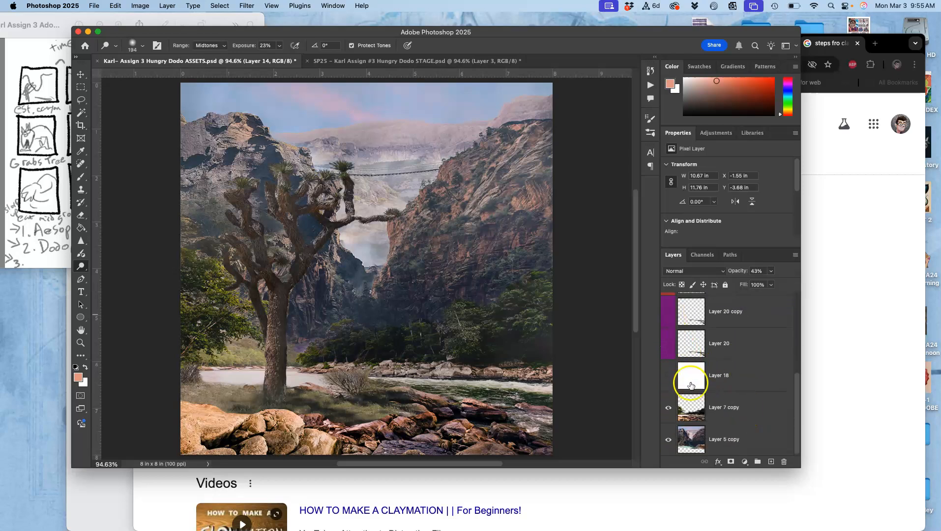
{"action": "scroll", "coordinate": [733, 374], "scroll_direction": "up", "scroll_amount": 5}
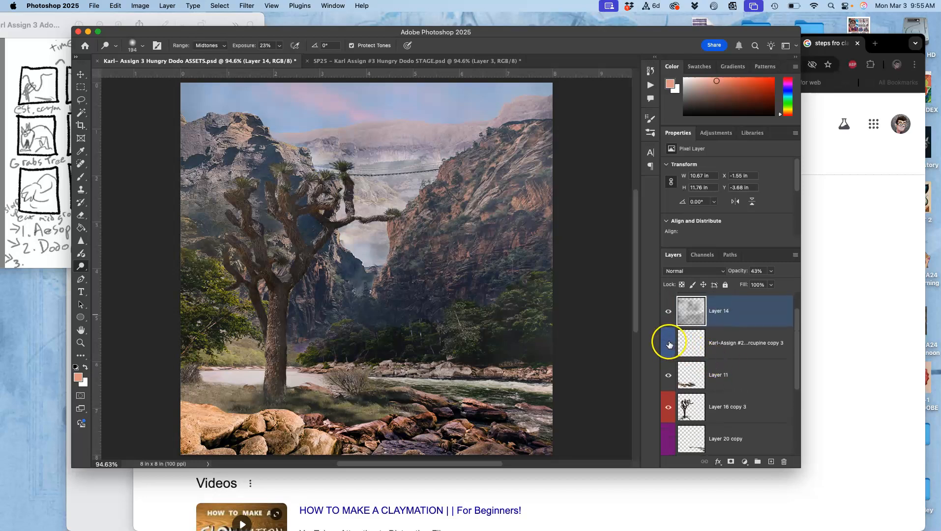
{"action": "scroll", "coordinate": [708, 394], "scroll_direction": "down", "scroll_amount": 4}
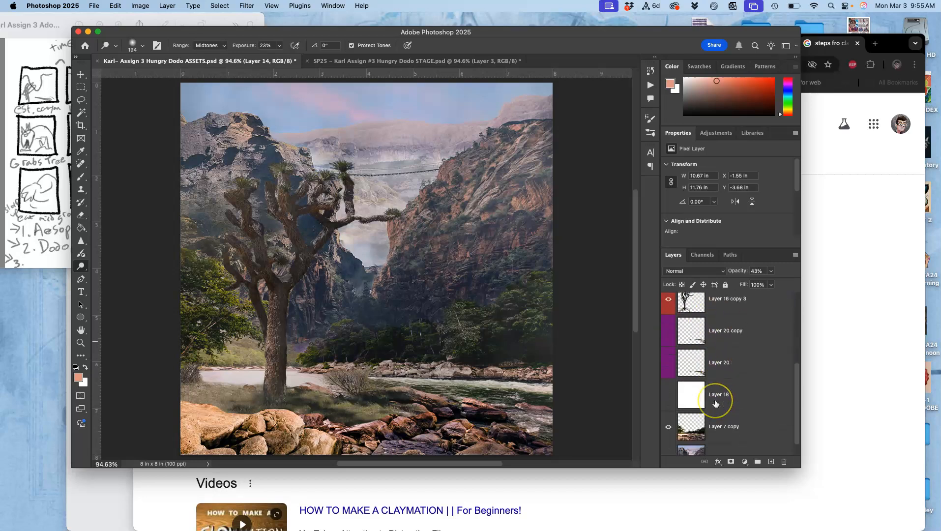
{"action": "scroll", "coordinate": [715, 403], "scroll_direction": "up", "scroll_amount": 4}
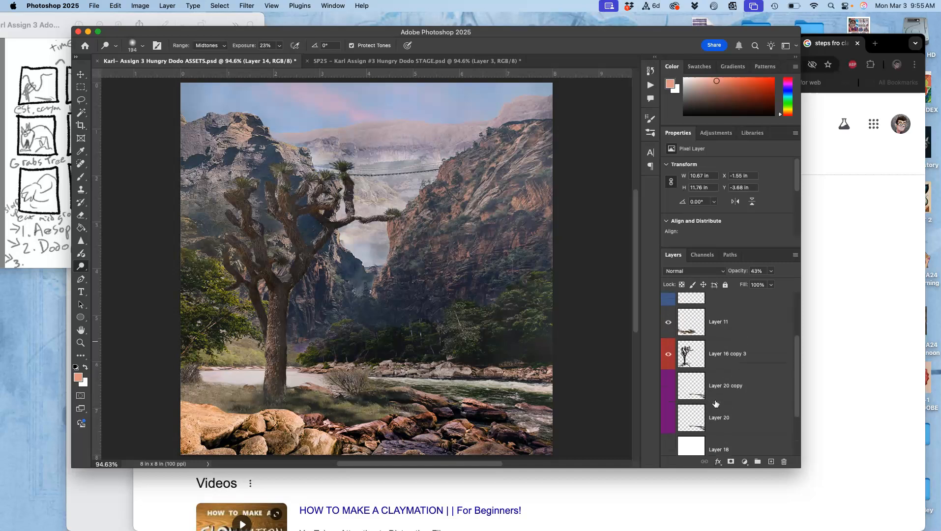
{"action": "scroll", "coordinate": [715, 403], "scroll_direction": "down", "scroll_amount": 1}
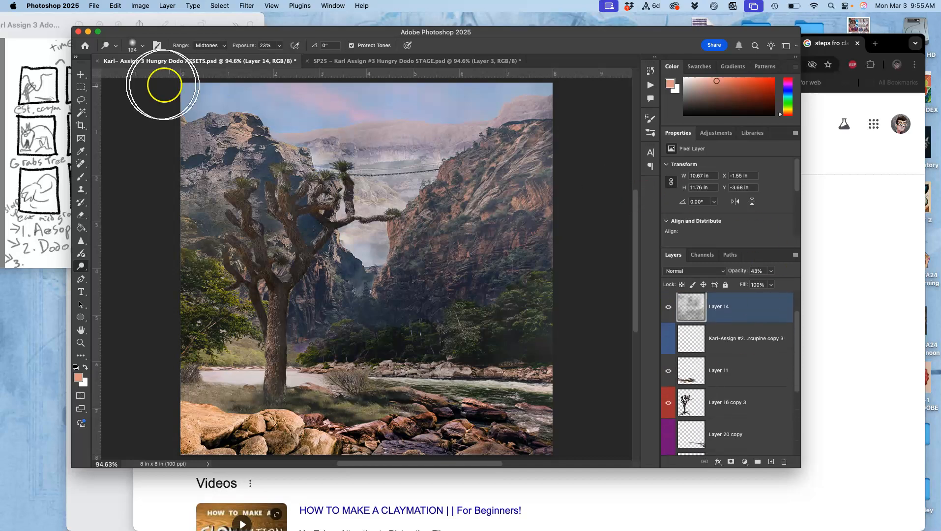
Place the Assign 2 Resubmission dodo PNG from the Assignment #3 folder into ASSETS above Layer 14 at its default size
{"action": "left_click", "coordinate": [98, 503]}
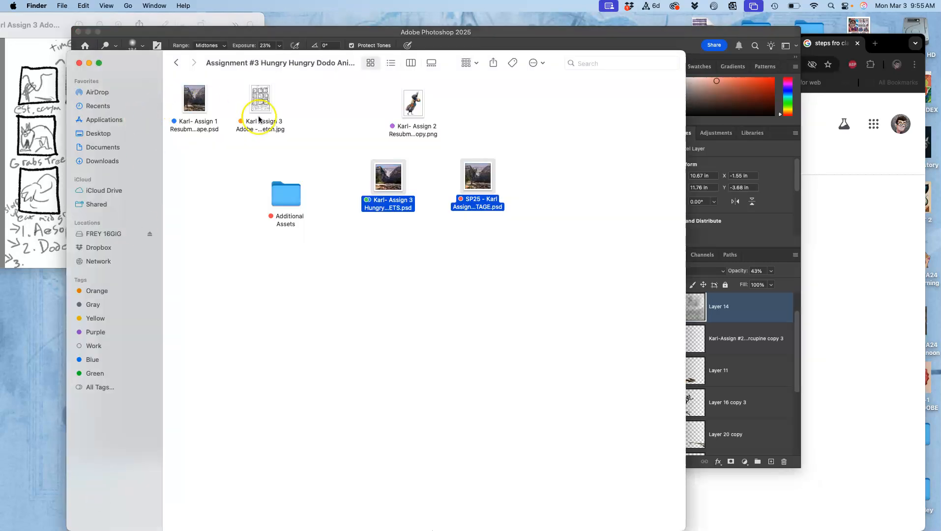
{"action": "left_click", "coordinate": [344, 132]}
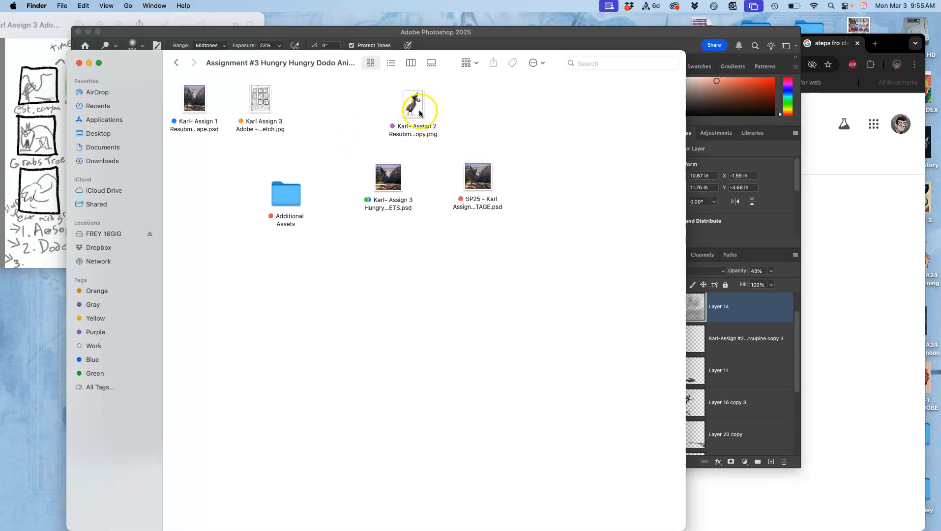
{"action": "left_click_drag", "start_coordinate": [147, 59], "coordinate": [16, 228]}
{"action": "left_click_drag", "start_coordinate": [283, 271], "coordinate": [376, 189]}
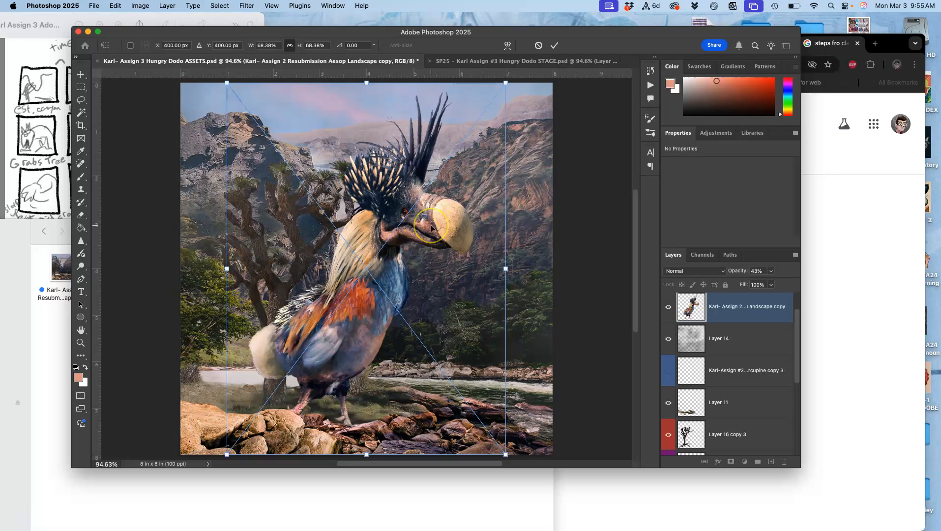
{"action": "key", "text": "Return"}
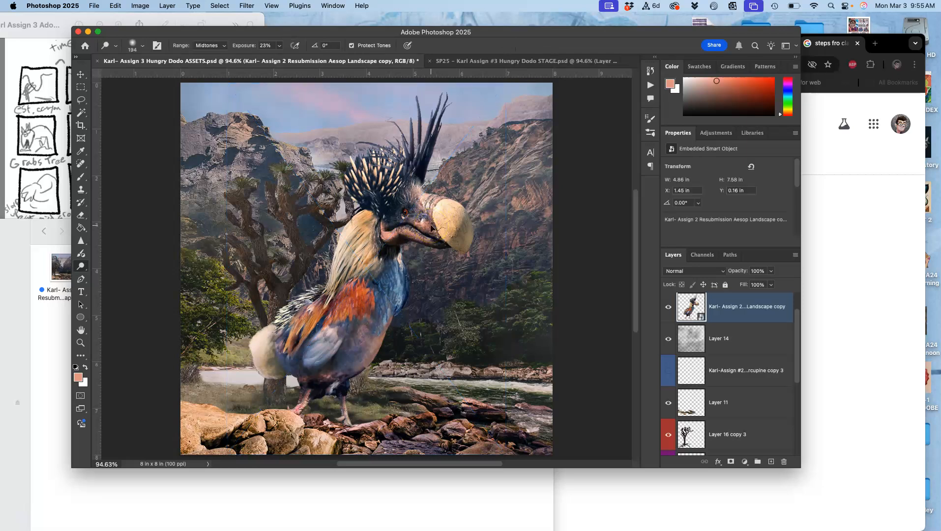
Label the placed dodo layer green and hide it
{"action": "right_click", "coordinate": [667, 298]}
{"action": "left_click", "coordinate": [693, 364]}
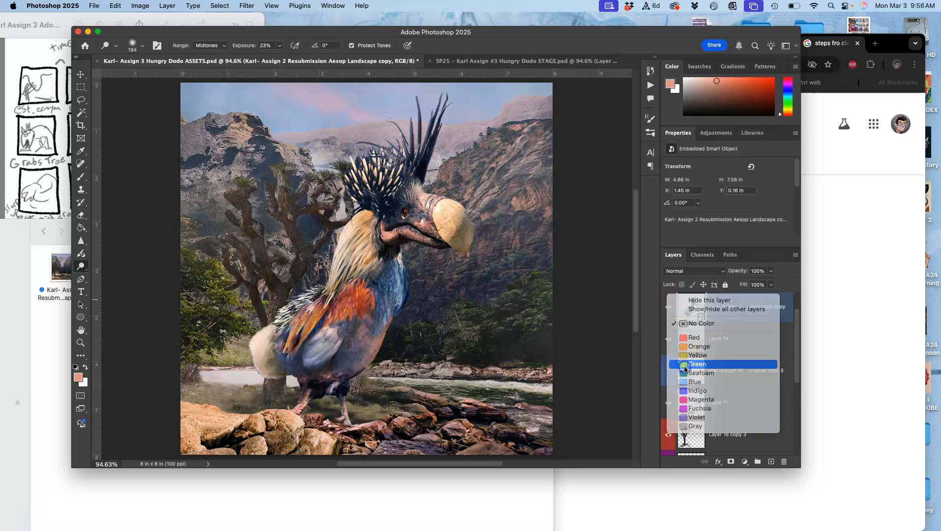
{"action": "left_click", "coordinate": [668, 308]}
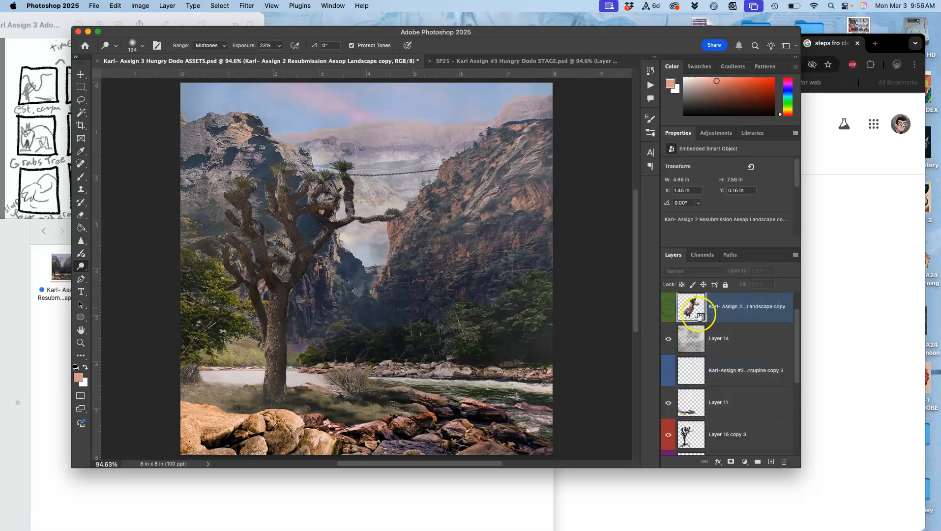
Duplicate the hidden dodo smart object, show the duplicate and rasterize it
{"action": "scroll", "coordinate": [717, 309], "scroll_direction": "up", "scroll_amount": 1}
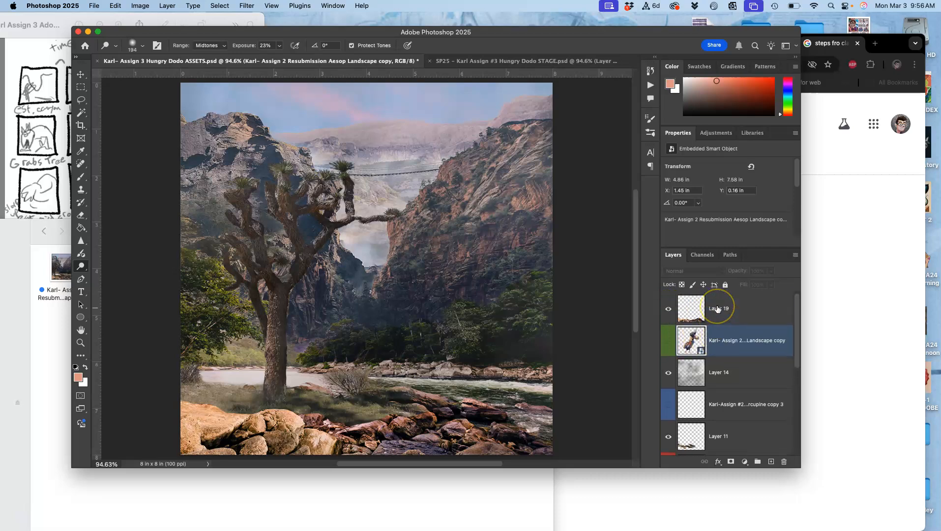
{"action": "key", "text": "super+j"}
{"action": "left_click", "coordinate": [668, 341]}
{"action": "left_click", "coordinate": [725, 345]}
{"action": "right_click", "coordinate": [725, 346]}
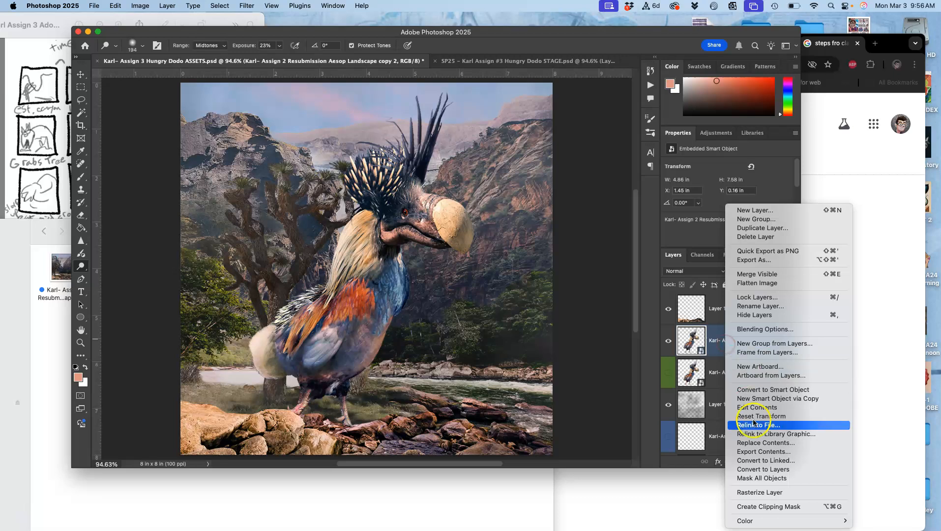
{"action": "left_click", "coordinate": [756, 492]}
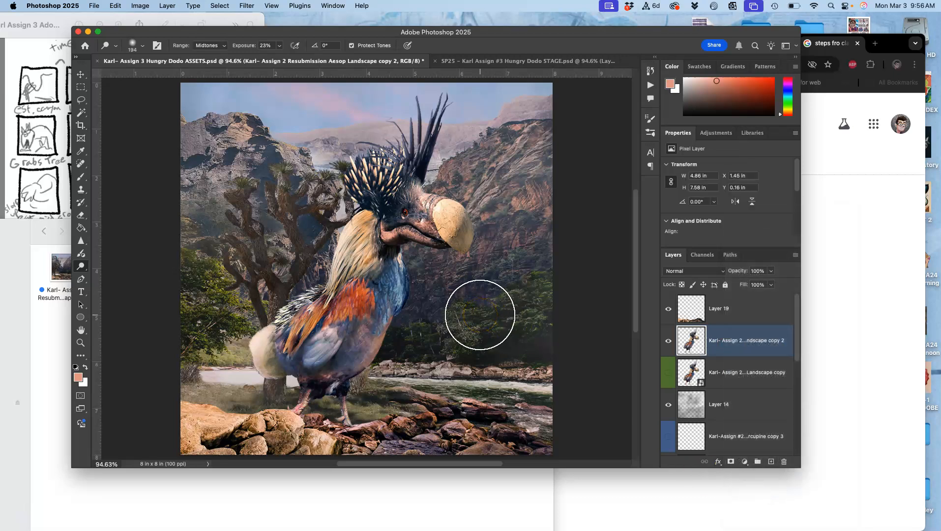
Flip the rasterized dodo copy horizontally, checking its direction against the storyboard sketch before committing the transform
{"action": "key", "text": "super+t"}
{"action": "right_click", "coordinate": [397, 269]}
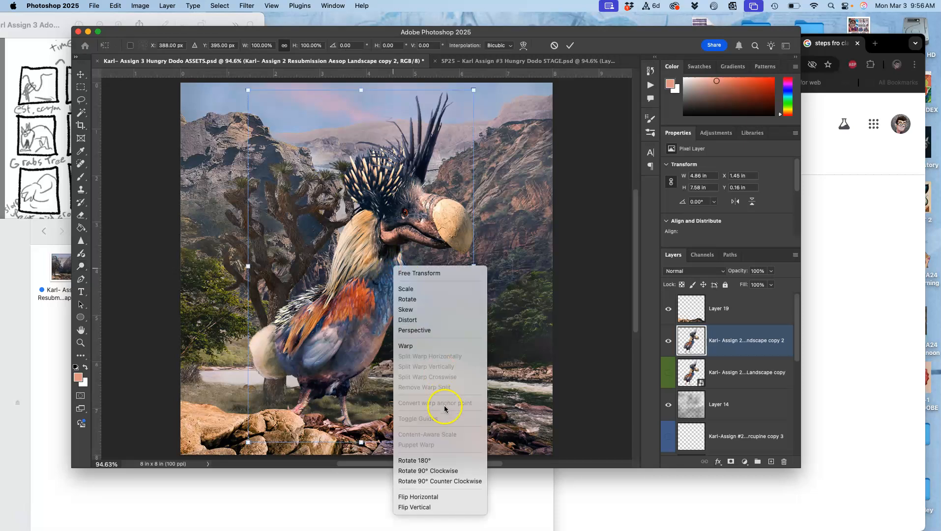
{"action": "left_click", "coordinate": [427, 498]}
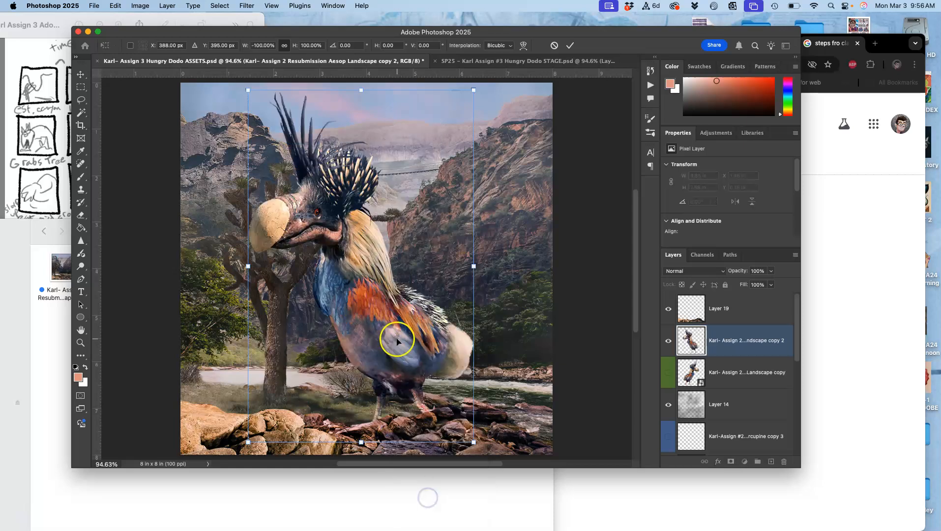
{"action": "left_click", "coordinate": [53, 171]}
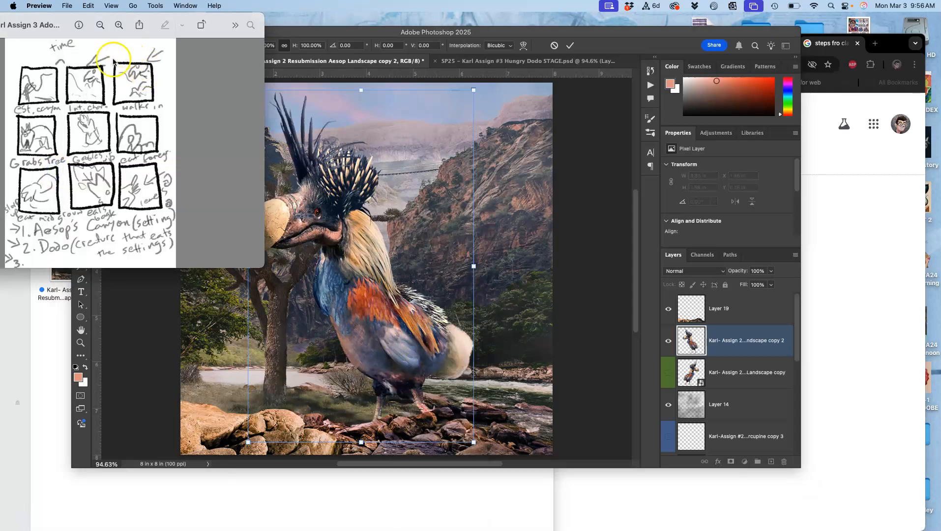
{"action": "left_click", "coordinate": [351, 277]}
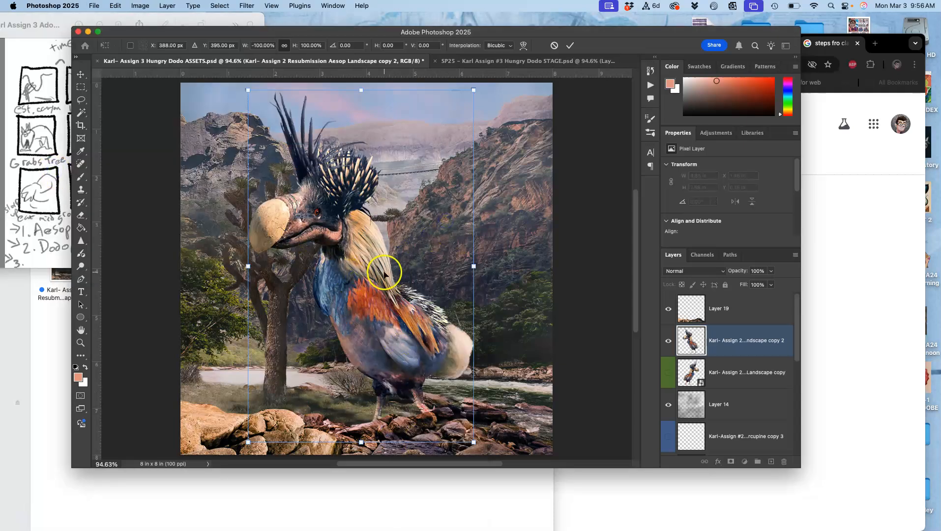
{"action": "double_click", "coordinate": [369, 273]}
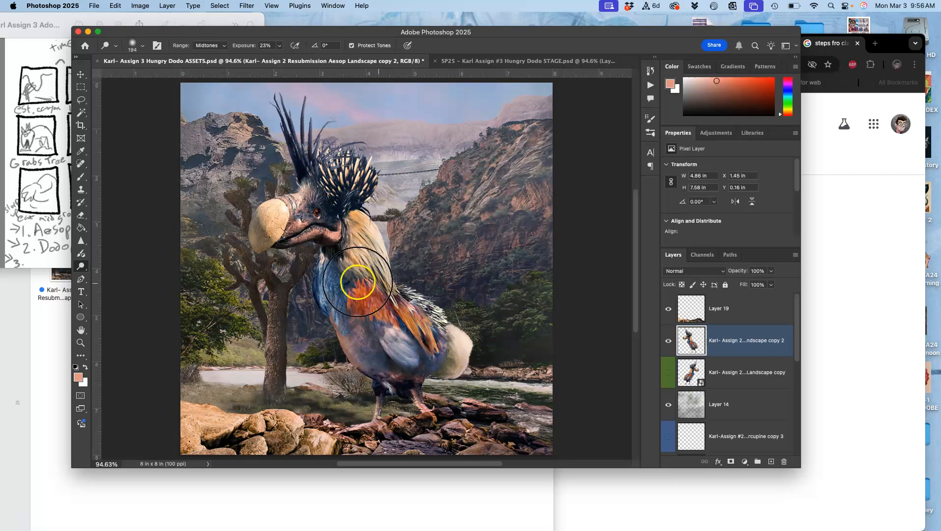
Delete the rasterized dodo copy, duplicate the hidden dodo smart object instead, and make the duplicate visible
{"action": "left_click", "coordinate": [80, 75]}
{"action": "mouse_move", "coordinate": [347, 277]}
{"action": "left_mouse_down"}
{"action": "mouse_move", "coordinate": [480, 199]}
{"action": "mouse_move", "coordinate": [541, 178]}
{"action": "mouse_move", "coordinate": [587, 176]}
{"action": "left_mouse_up"}
{"action": "key", "text": "BackSpace"}
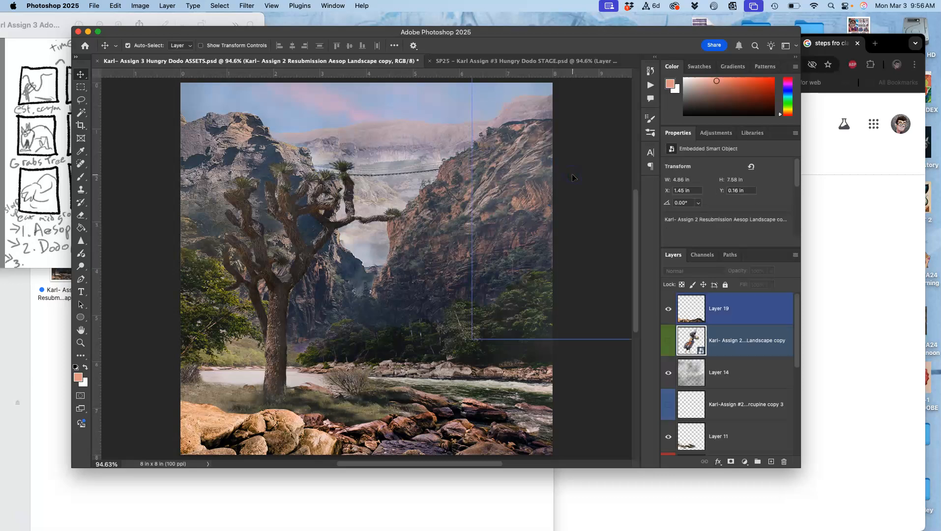
{"action": "left_click", "coordinate": [720, 339]}
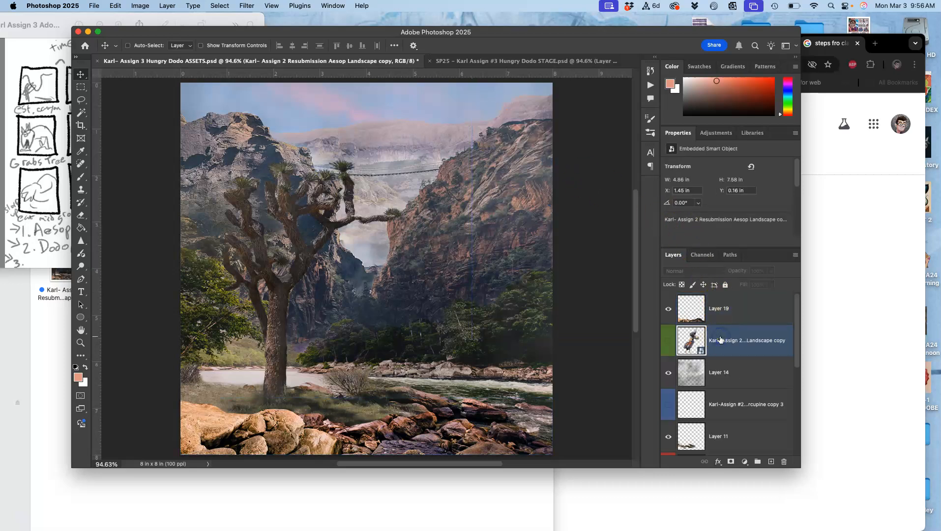
{"action": "key", "text": "super+j"}
{"action": "left_click", "coordinate": [668, 340]}
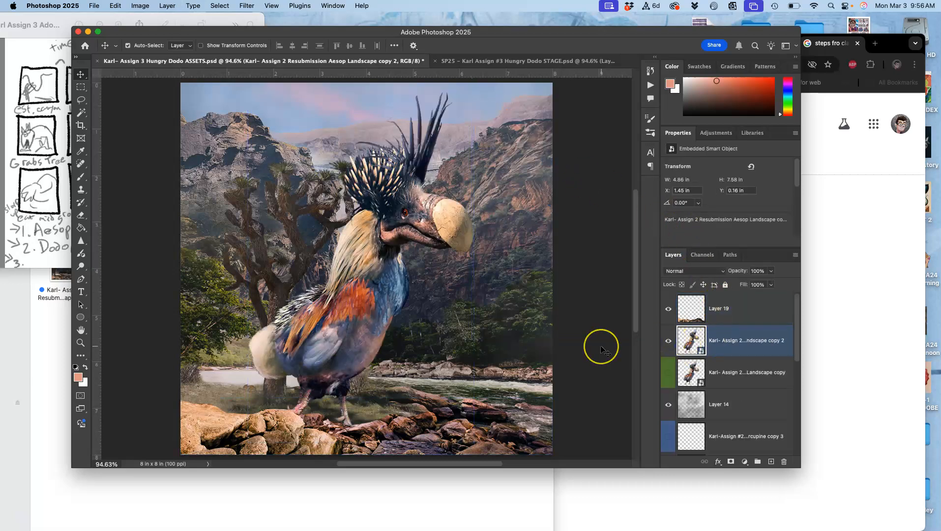
Flip the new dodo smart object copy horizontally with Free Transform
{"action": "key", "text": "super+t"}
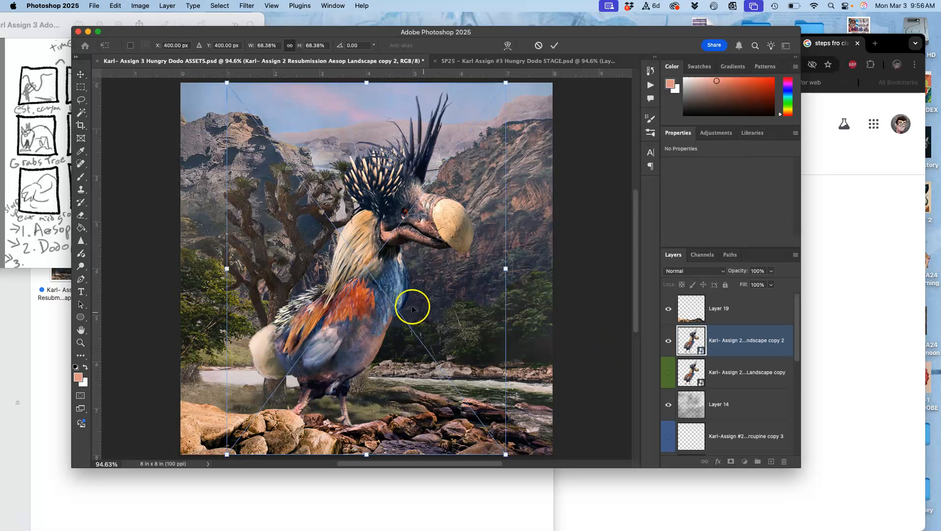
{"action": "right_click", "coordinate": [408, 279]}
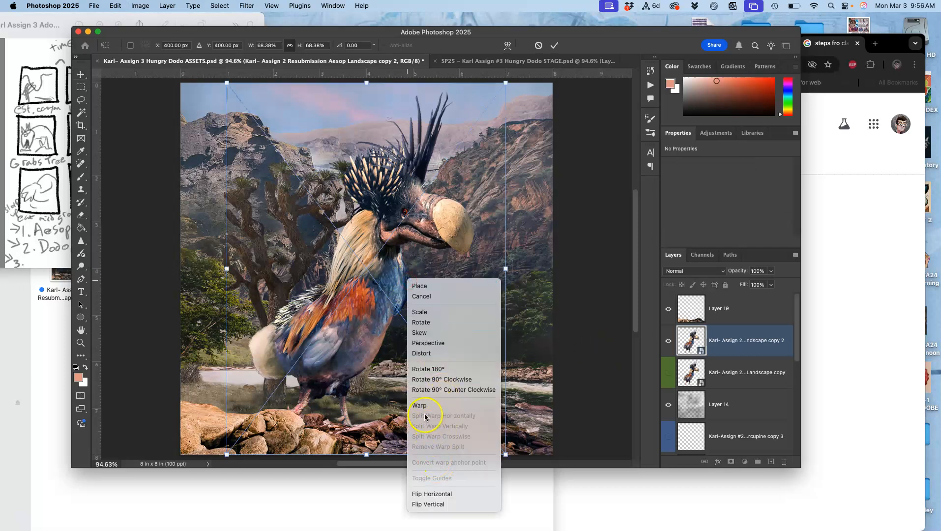
{"action": "left_click", "coordinate": [433, 495]}
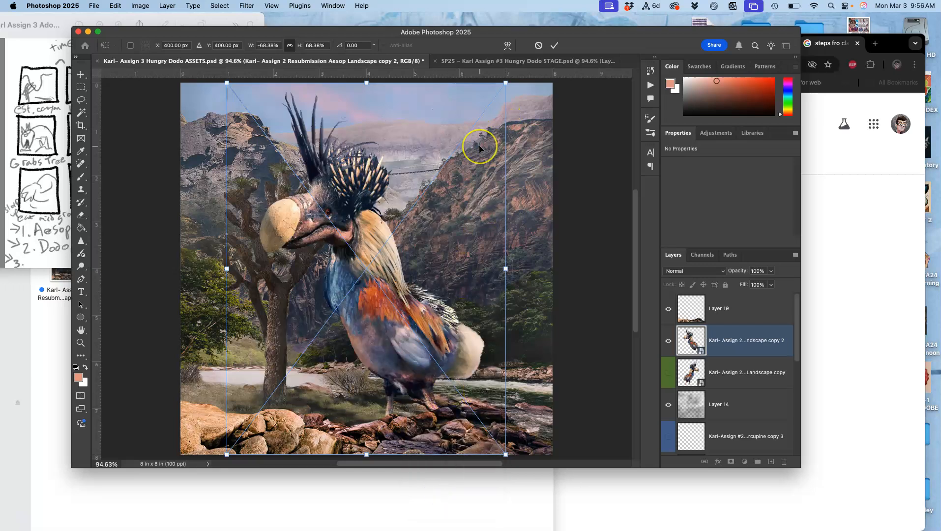
Enlarge the flipped dodo to about 107% and move it so only its beak and chest enter the canvas's upper-right area
{"action": "key", "text": "super+minus"}
{"action": "left_click_drag", "start_coordinate": [465, 137], "coordinate": [563, 98]}
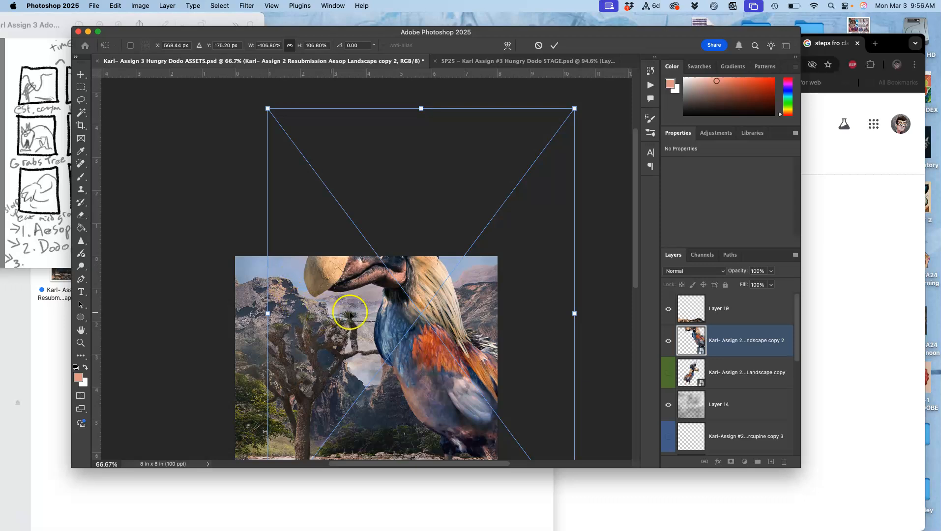
{"action": "scroll", "coordinate": [350, 312], "scroll_direction": "down", "scroll_amount": 5}
{"action": "scroll", "coordinate": [365, 347], "scroll_direction": "up", "scroll_amount": 2}
{"action": "left_click_drag", "start_coordinate": [438, 292], "coordinate": [512, 290]}
{"action": "key", "text": "Return"}
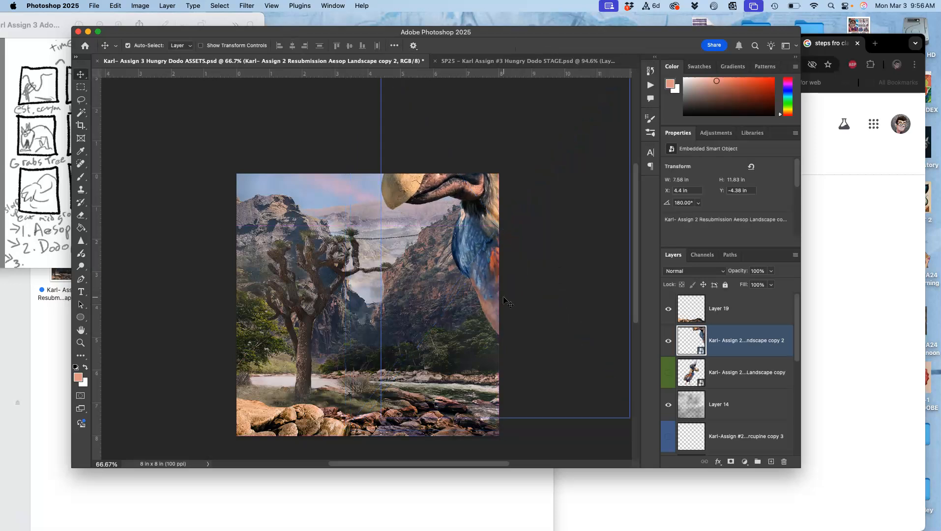
Review the dodo's placement in the ASSETS file against the latest frame in the STAGE file
{"action": "scroll", "coordinate": [328, 377], "scroll_direction": "down", "scroll_amount": 1}
{"action": "scroll", "coordinate": [328, 376], "scroll_direction": "right", "scroll_amount": 2}
{"action": "scroll", "coordinate": [328, 376], "scroll_direction": "down", "scroll_amount": 1}
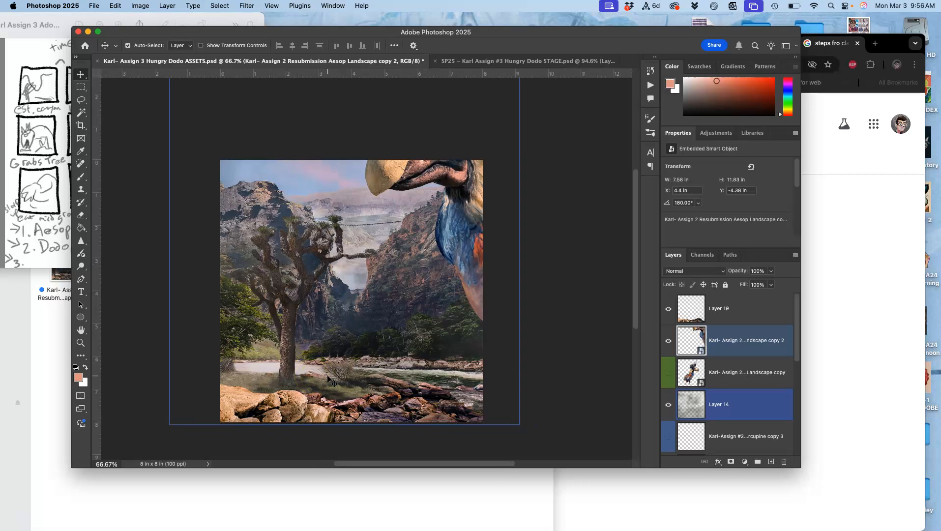
{"action": "scroll", "coordinate": [328, 376], "scroll_direction": "up", "scroll_amount": 3}
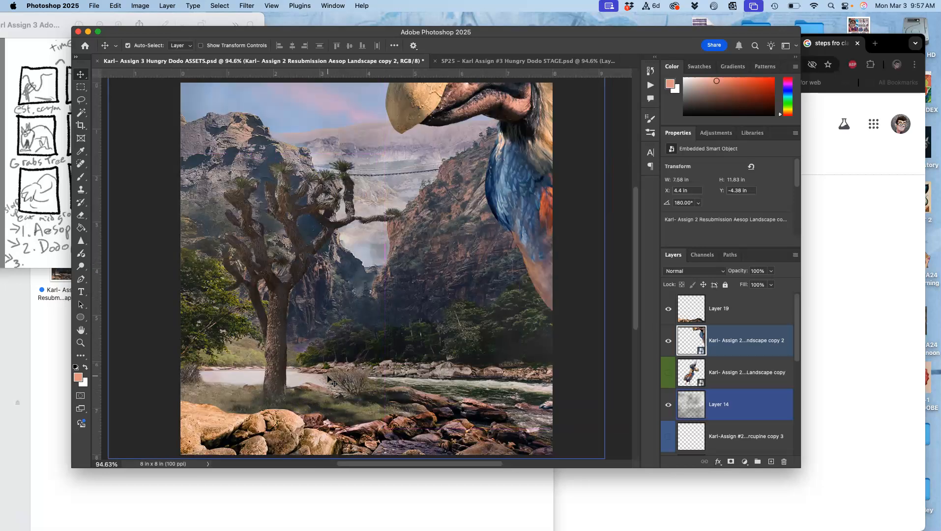
{"action": "left_click", "coordinate": [508, 61]}
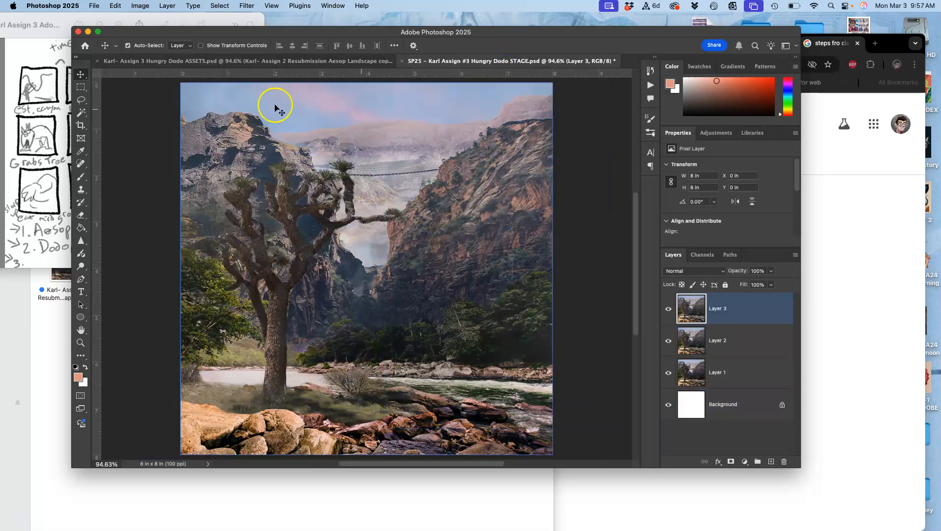
{"action": "left_click", "coordinate": [270, 62]}
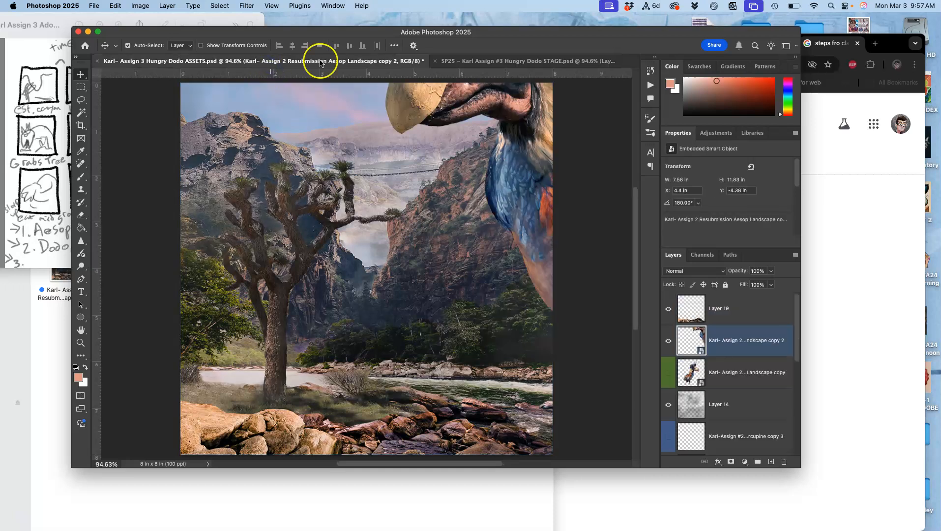
{"action": "left_click", "coordinate": [454, 61]}
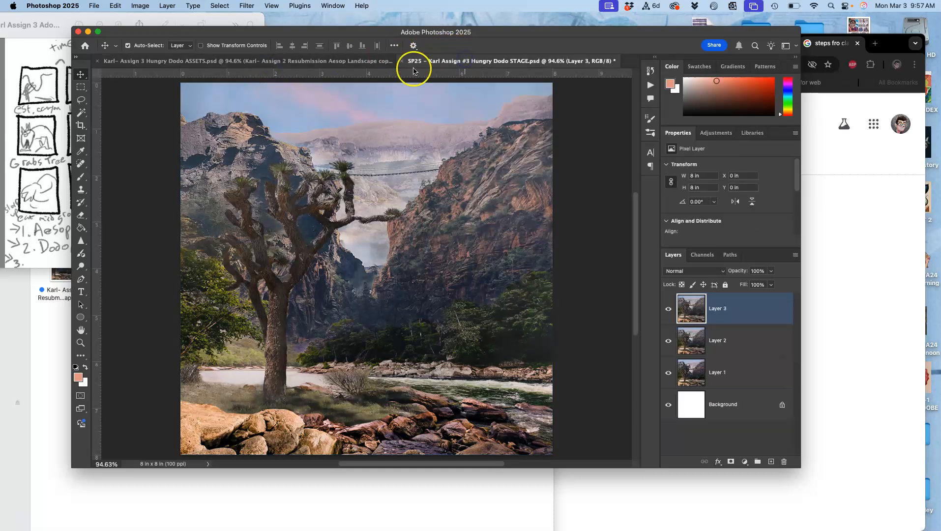
{"action": "left_click", "coordinate": [347, 61]}
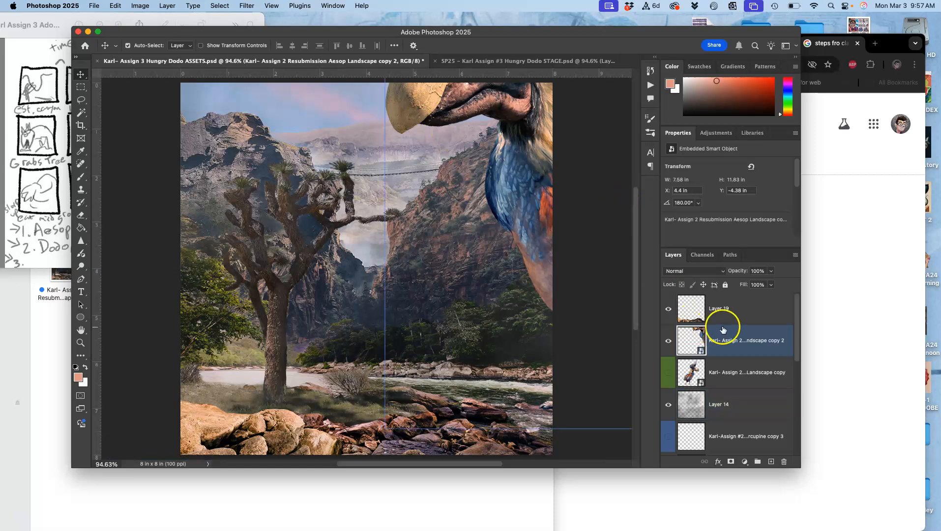
Stamp all visible ASSETS layers into a new layer above Layer 19 and paste the composite into STAGE as a new frame
{"action": "left_click", "coordinate": [728, 311]}
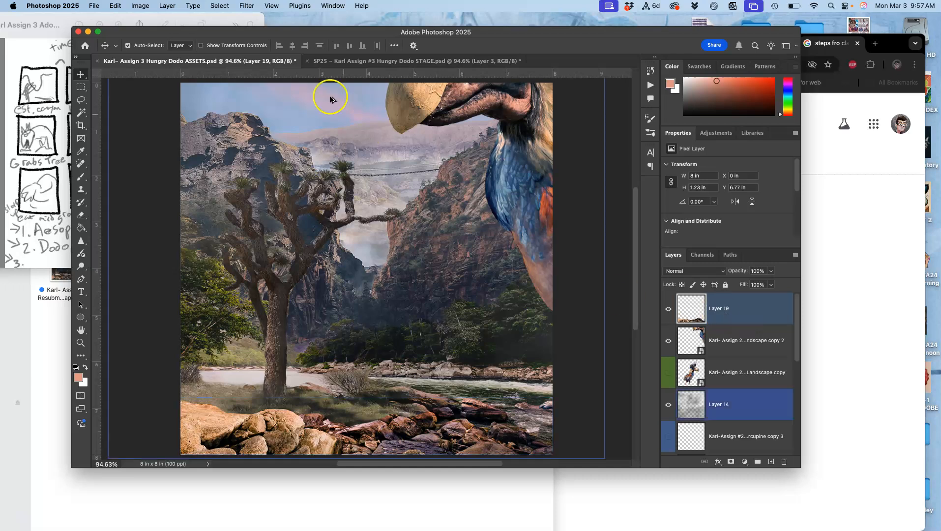
{"action": "left_click", "coordinate": [167, 6]}
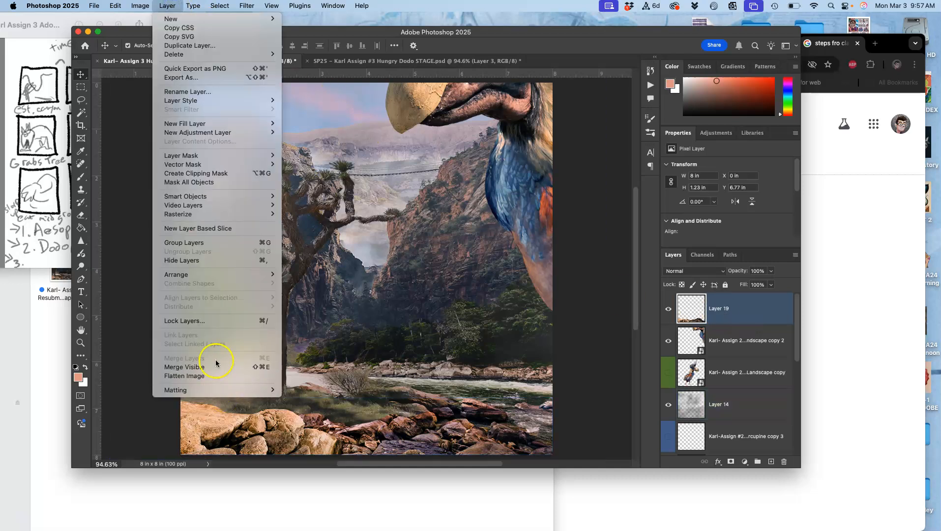
{"action": "left_click", "coordinate": [214, 366]}
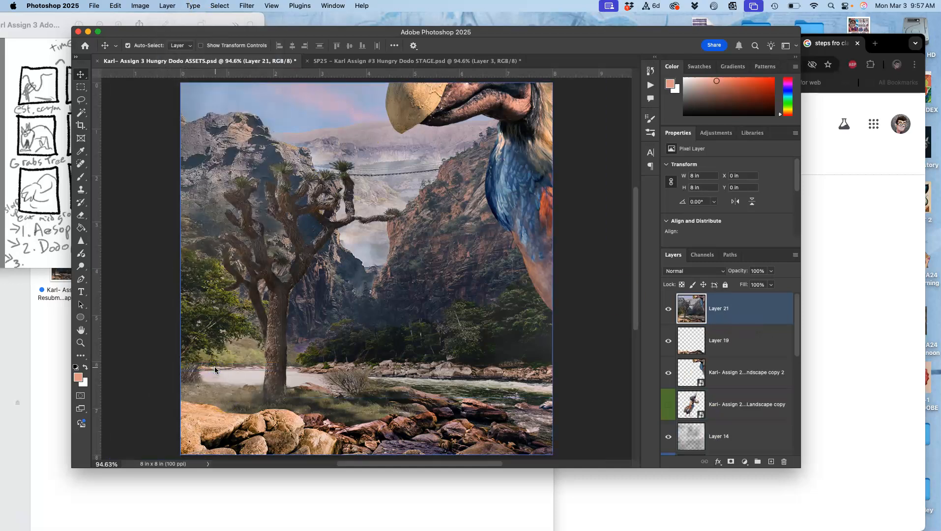
{"action": "key", "text": "super+a"}
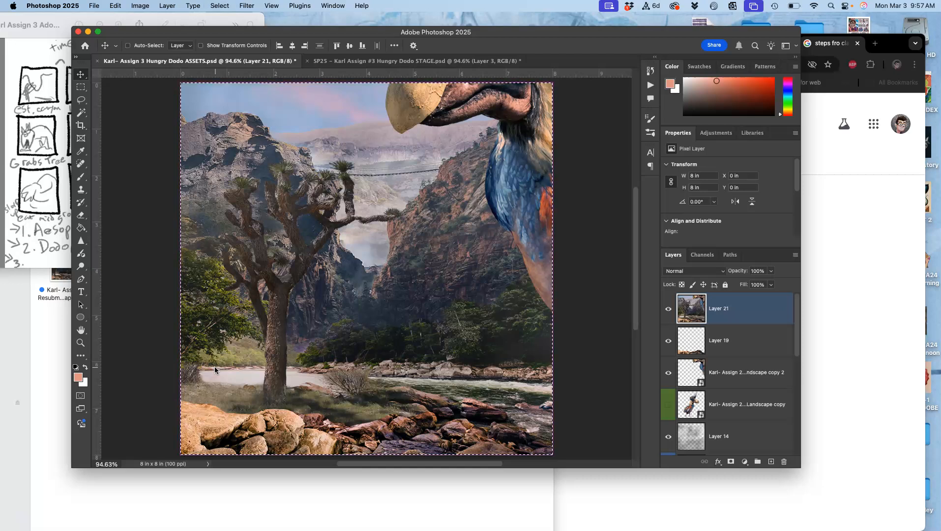
{"action": "left_click", "coordinate": [403, 61]}
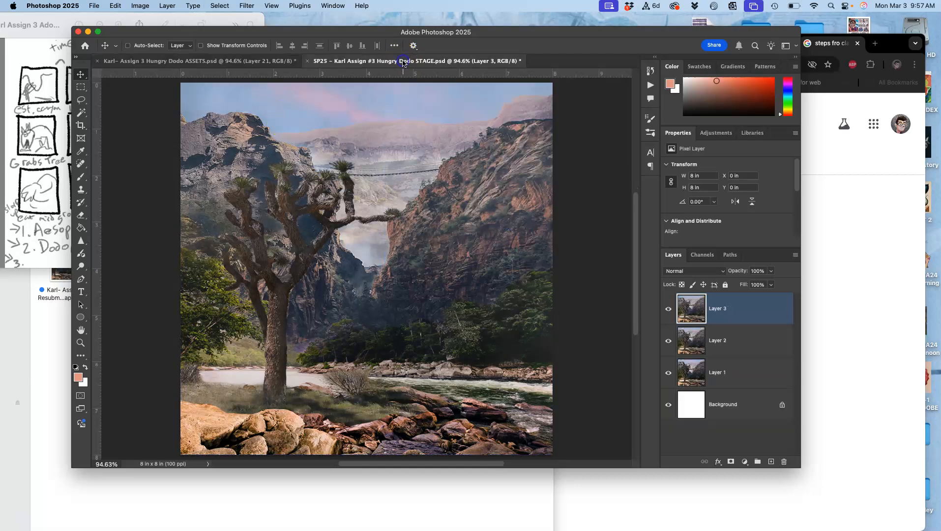
{"action": "key", "text": "super+v"}
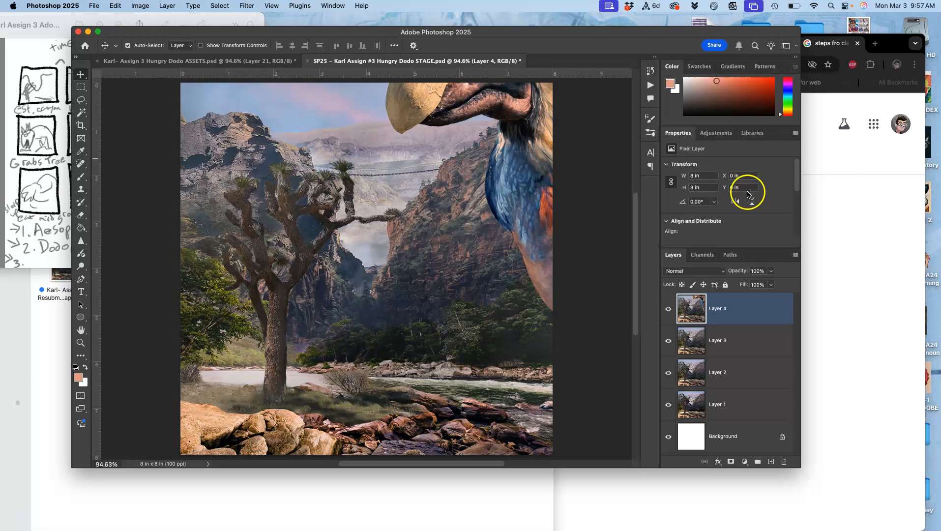
Toggle the newest STAGE frame repeatedly to preview the dodo's entrance against the frame beneath it
{"action": "left_click", "coordinate": [669, 308]}
{"action": "left_click", "coordinate": [668, 308]}
{"action": "left_click", "coordinate": [669, 308]}
{"action": "left_click", "coordinate": [669, 308]}
{"action": "left_click", "coordinate": [669, 314]}
{"action": "left_click", "coordinate": [669, 313]}
{"action": "left_click", "coordinate": [669, 313]}
{"action": "left_click", "coordinate": [669, 314]}
{"action": "left_click", "coordinate": [669, 313]}
{"action": "left_click", "coordinate": [669, 313]}
Return to the ASSETS file, clear the selection and delete the stamped composite layer
{"action": "left_click", "coordinate": [265, 61]}
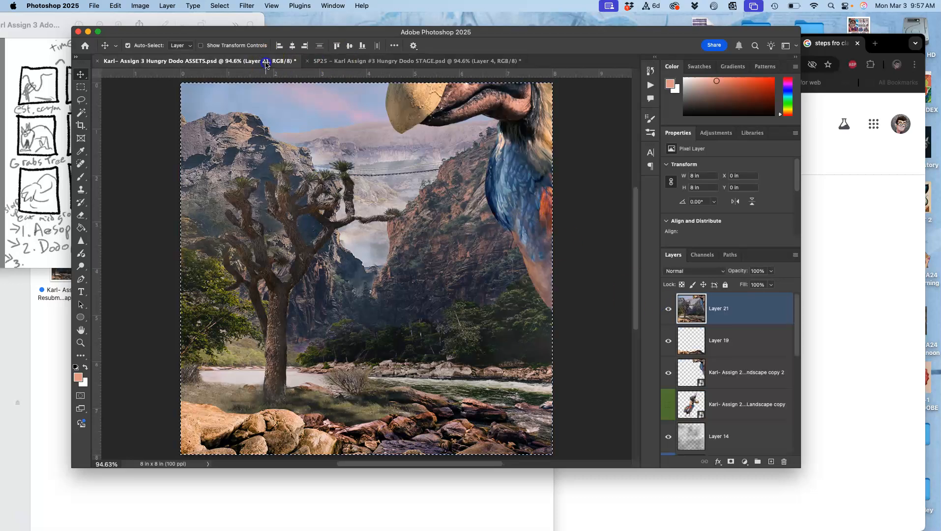
{"action": "left_click", "coordinate": [750, 324]}
{"action": "key", "text": "super+d"}
{"action": "key", "text": "Delete"}
Duplicate the enlarged, flipped dodo smart object and hide the original beneath the duplicate
{"action": "left_click", "coordinate": [727, 342]}
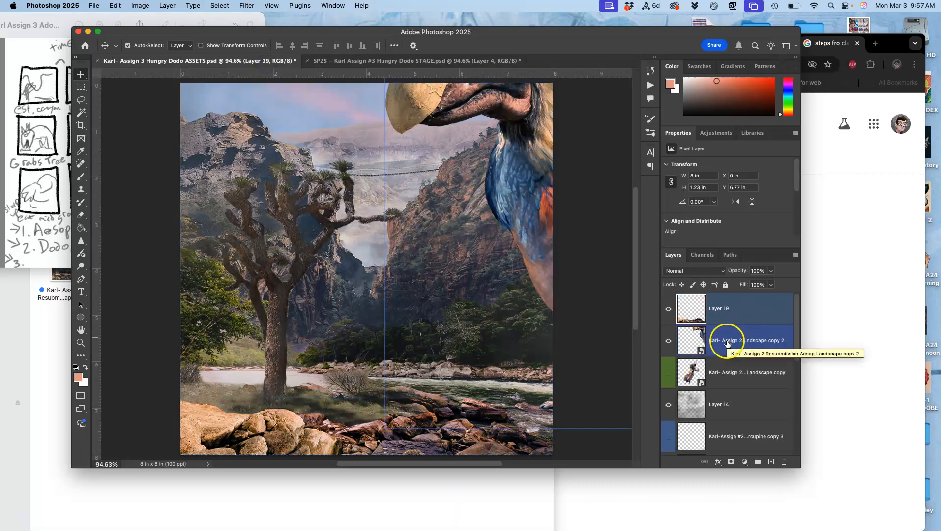
{"action": "left_click", "coordinate": [718, 346]}
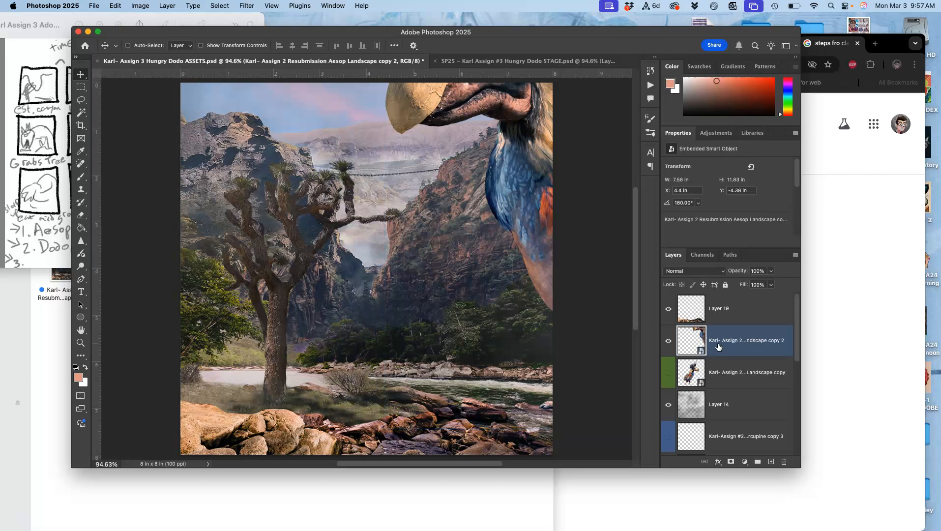
{"action": "key", "text": "super+j"}
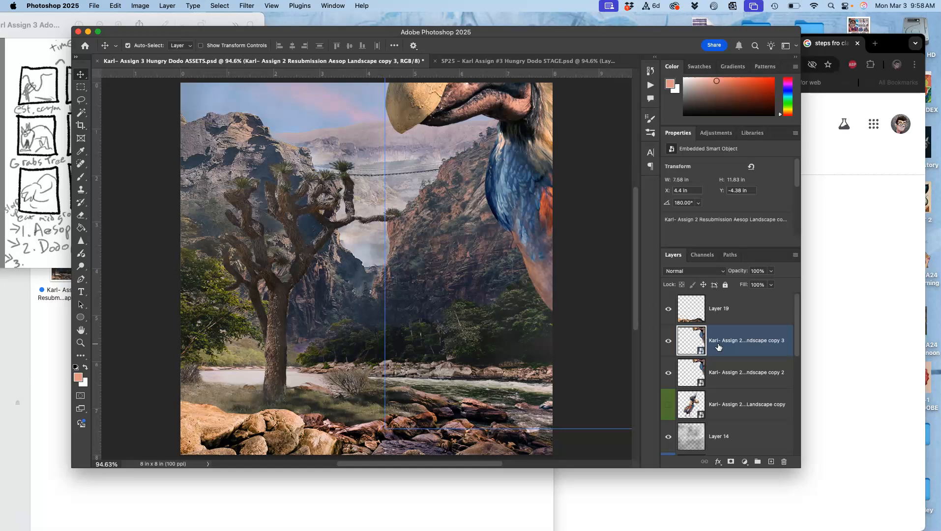
{"action": "left_click_drag", "start_coordinate": [718, 346], "coordinate": [657, 356]}
{"action": "left_click", "coordinate": [668, 373]}
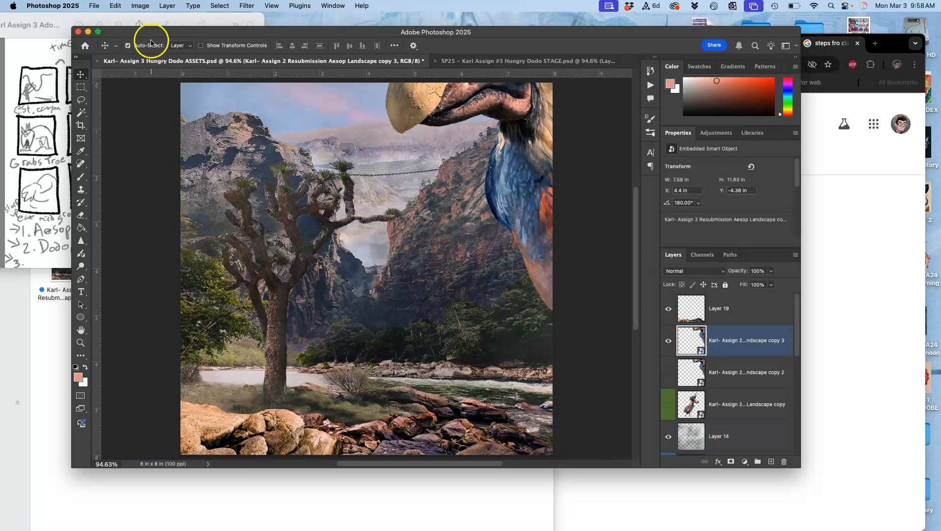
Start Puppet Warp on the new dodo copy and place pins on its head, neck, beak, both upper legs and tail
{"action": "left_click", "coordinate": [116, 6]}
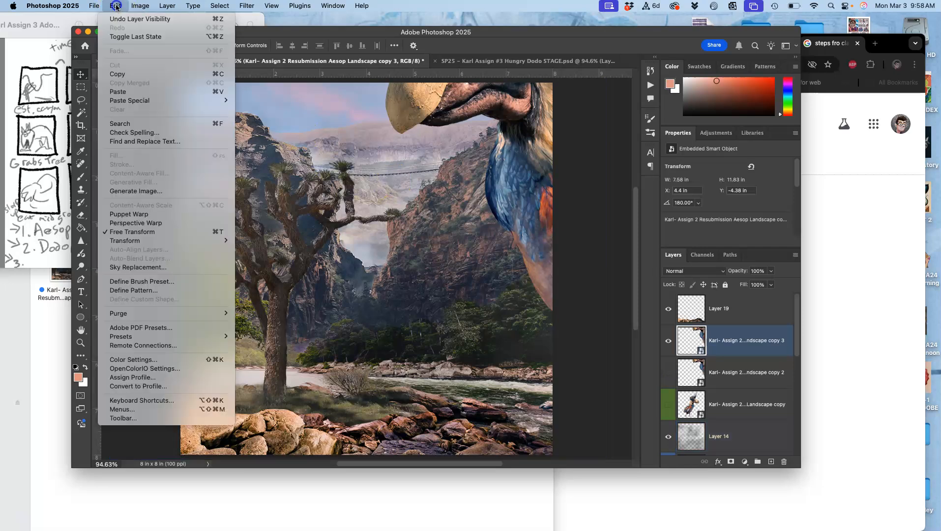
{"action": "left_click", "coordinate": [150, 218]}
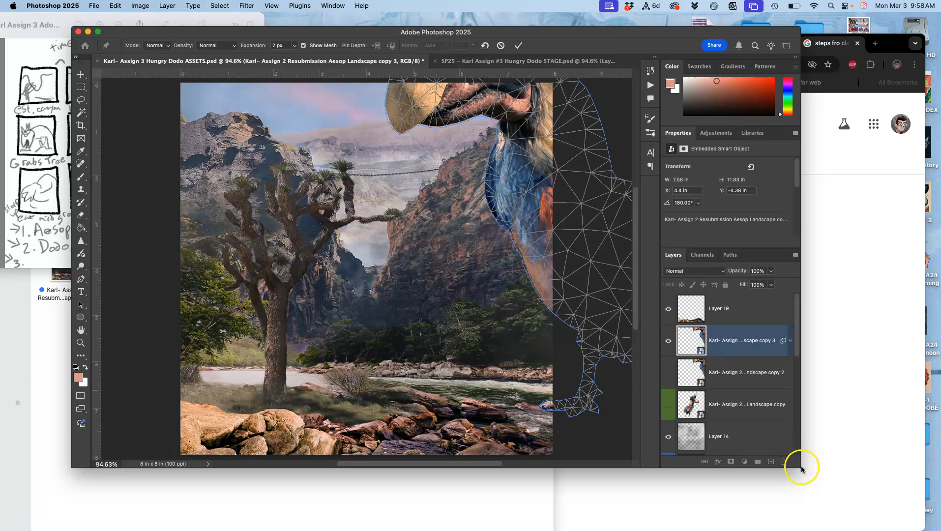
{"action": "scroll", "coordinate": [533, 182], "scroll_direction": "up", "scroll_amount": 3}
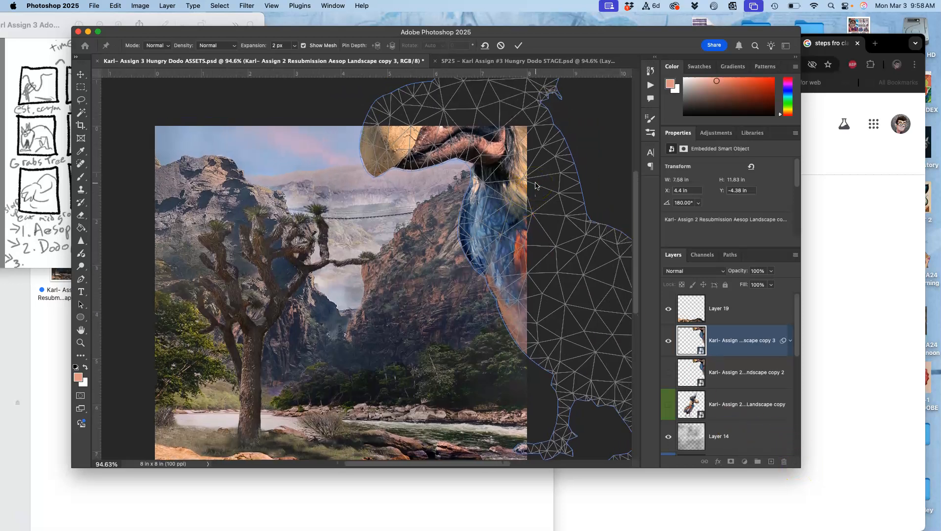
{"action": "left_click", "coordinate": [494, 99]}
{"action": "left_click", "coordinate": [532, 159]}
{"action": "left_click", "coordinate": [380, 150]}
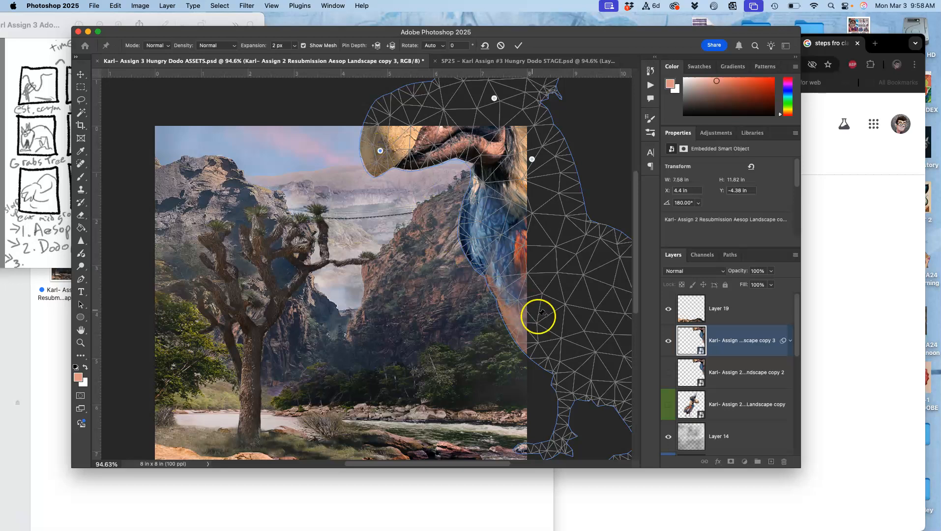
{"action": "left_click", "coordinate": [562, 383]}
{"action": "scroll", "coordinate": [563, 382], "scroll_direction": "right", "scroll_amount": 5}
{"action": "left_click", "coordinate": [508, 383]}
{"action": "left_click", "coordinate": [556, 300]}
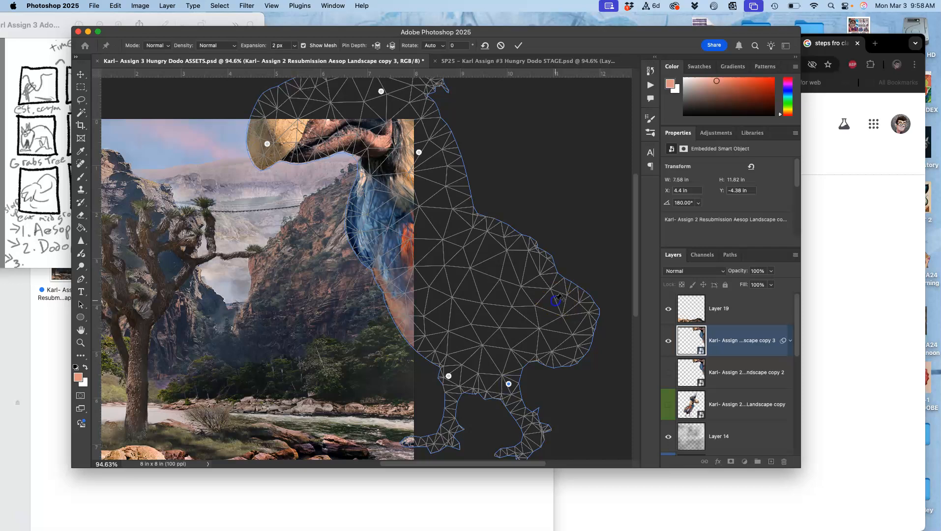
{"action": "scroll", "coordinate": [420, 298], "scroll_direction": "left", "scroll_amount": 3}
{"action": "scroll", "coordinate": [420, 298], "scroll_direction": "up", "scroll_amount": 1}
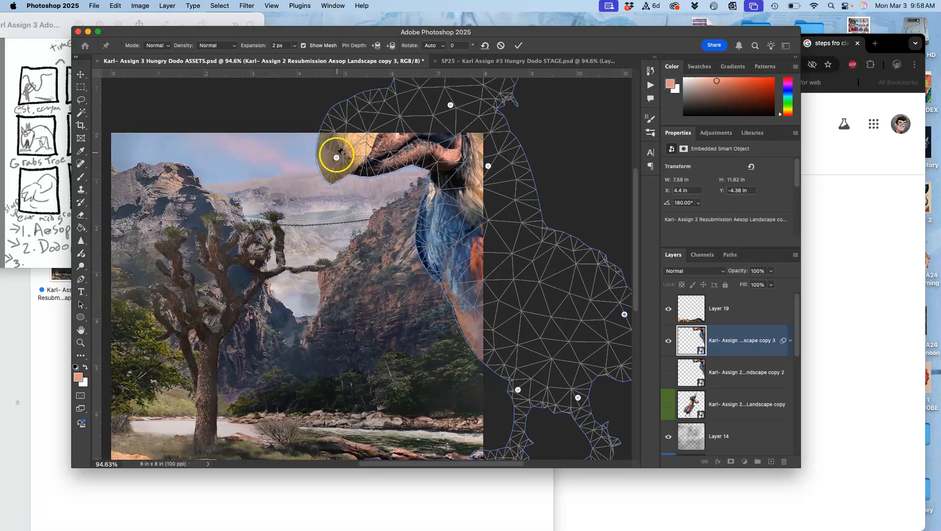
Bend the dodo's beak and head downward into the scene and shift its neck slightly down and left using the Puppet Warp pins
{"action": "left_click_drag", "start_coordinate": [336, 158], "coordinate": [332, 198]}
{"action": "left_click_drag", "start_coordinate": [450, 104], "coordinate": [437, 121]}
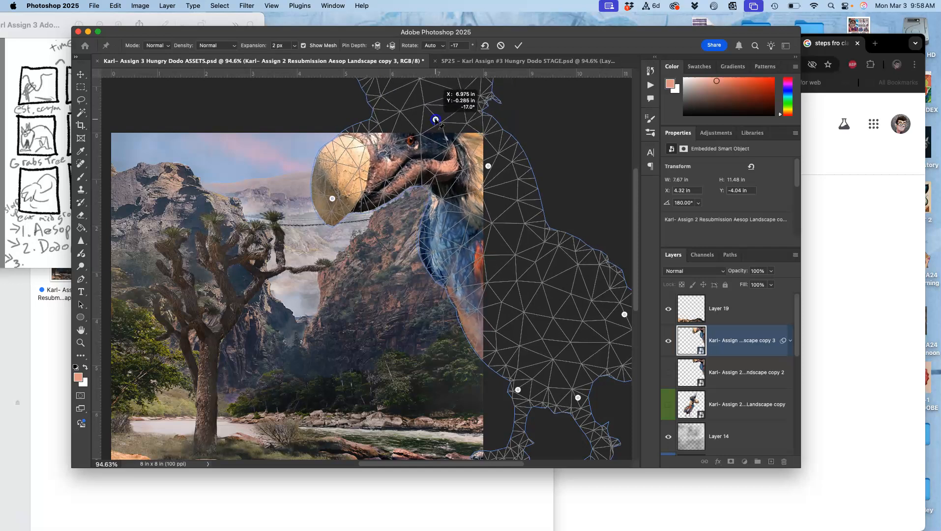
{"action": "left_click_drag", "start_coordinate": [332, 198], "coordinate": [335, 216]}
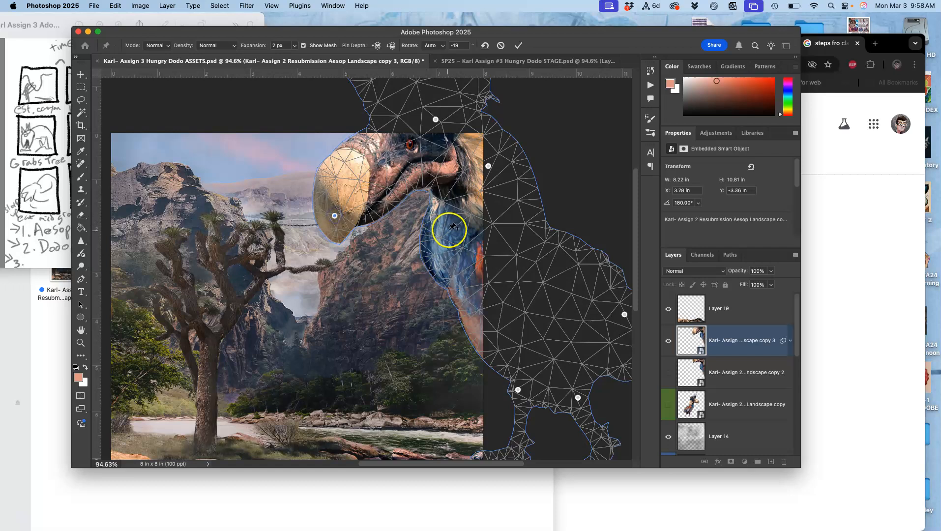
{"action": "left_click_drag", "start_coordinate": [488, 166], "coordinate": [474, 179]}
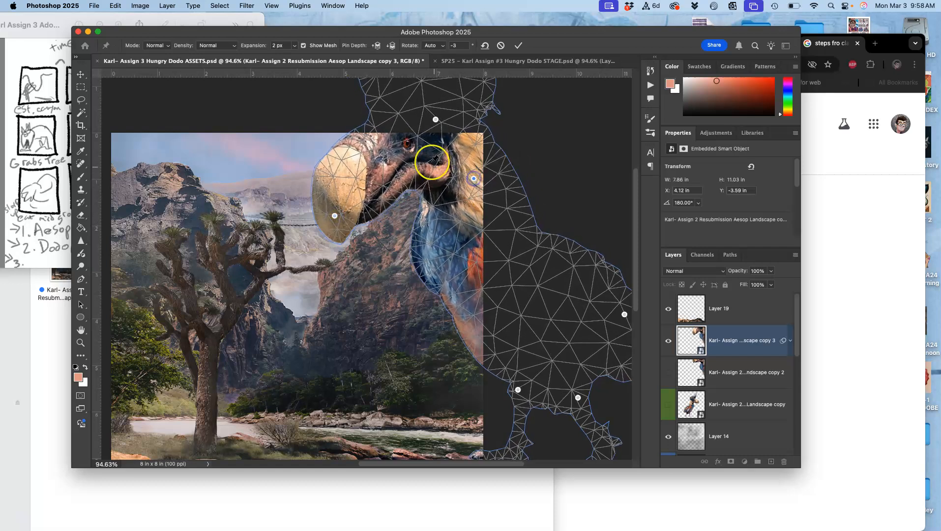